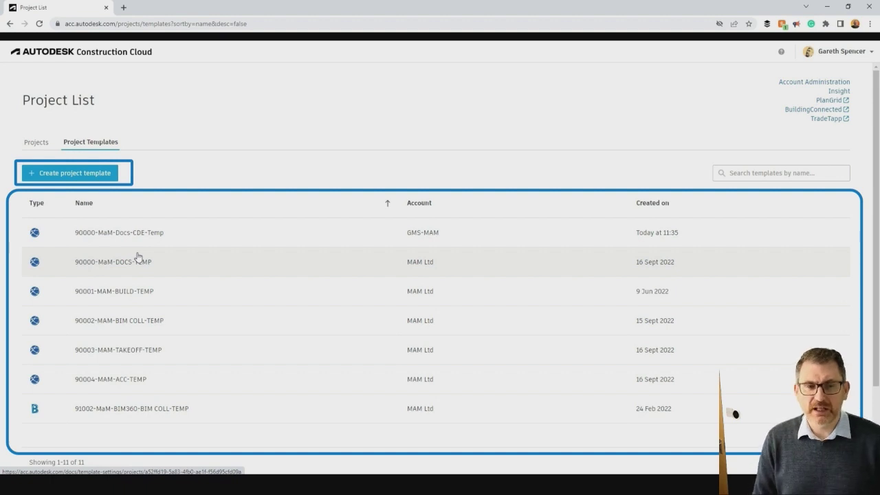
- Open the 90001-MAM-BUILD-TEMP project template and publish it to all account members who can create projects
left_click(140, 289)
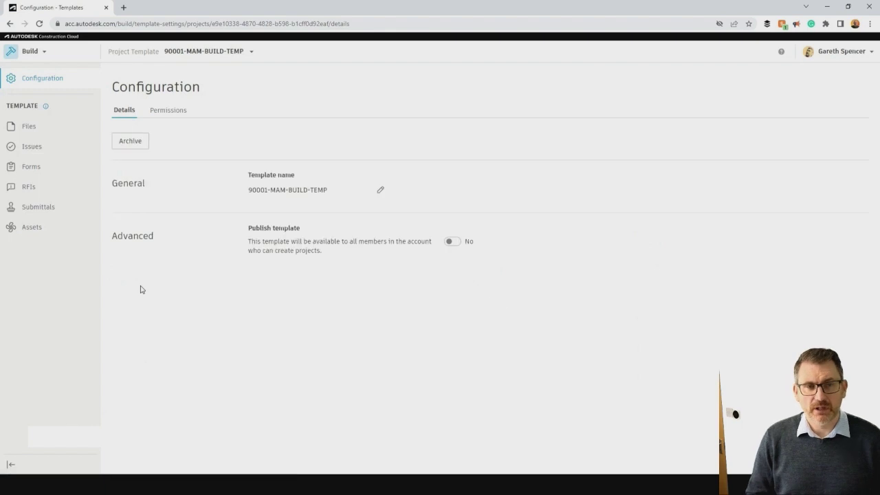
left_click(452, 241)
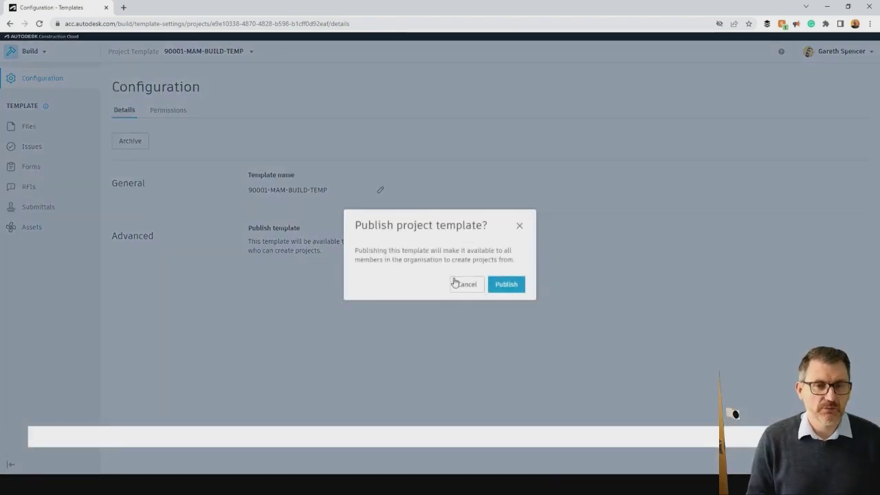
left_click(508, 286)
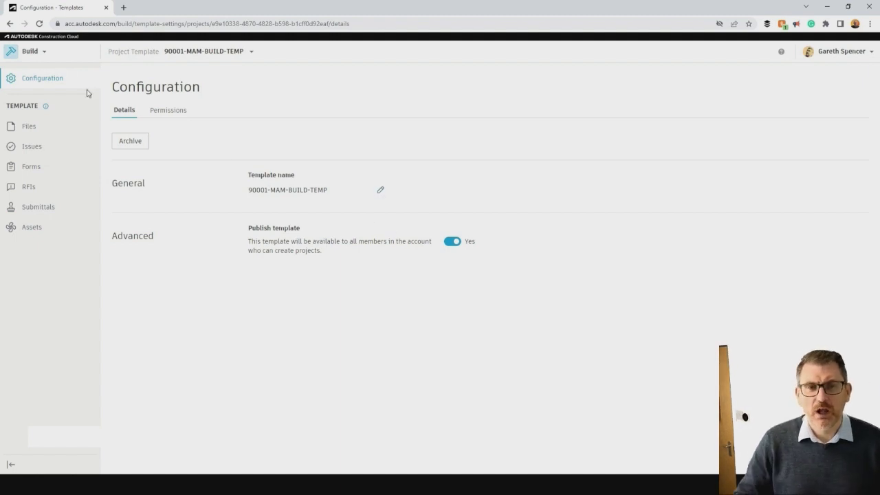
- Open the 00000-0-MAM-MASTER-CDE project and switch it from Build to Docs
left_click(35, 53)
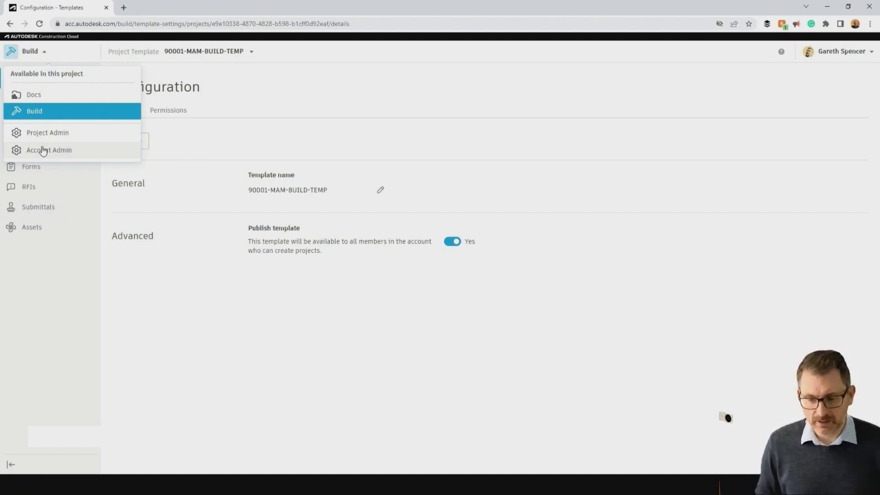
left_click(42, 150)
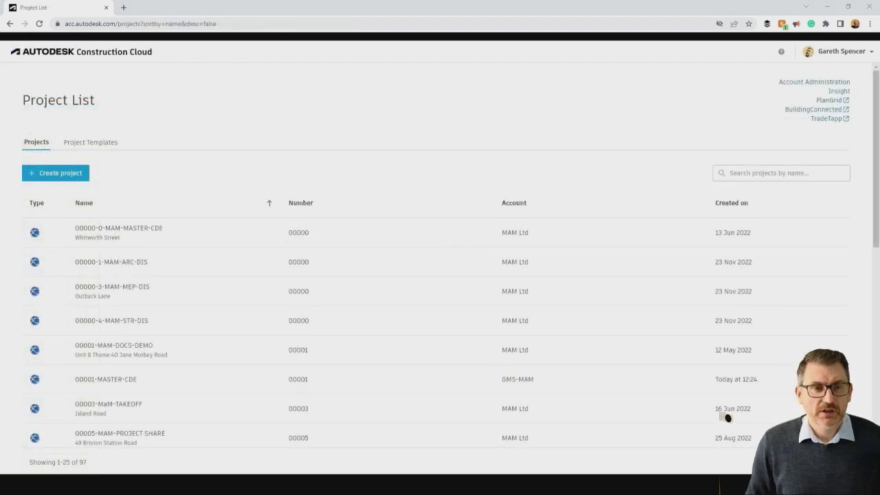
left_click(171, 236)
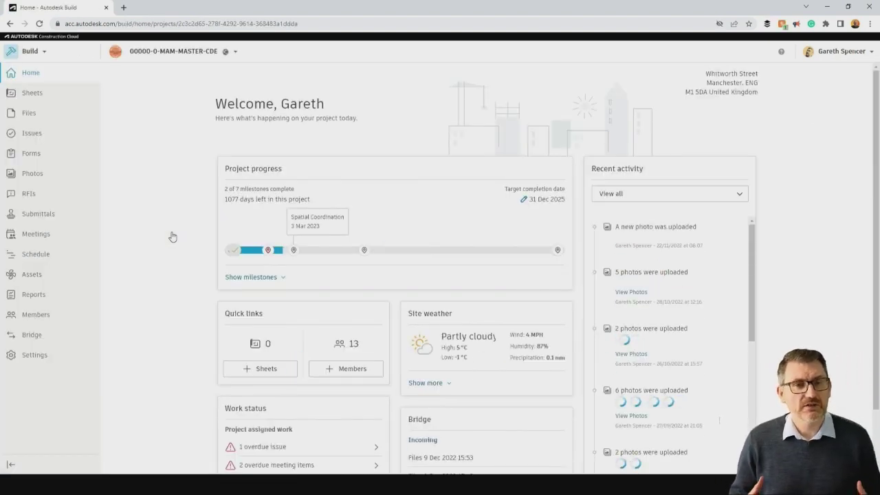
left_click(40, 55)
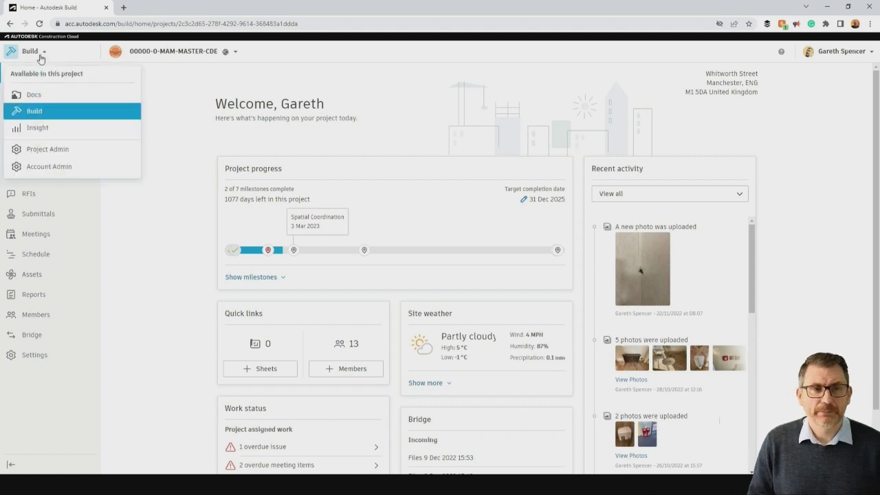
left_click(35, 97)
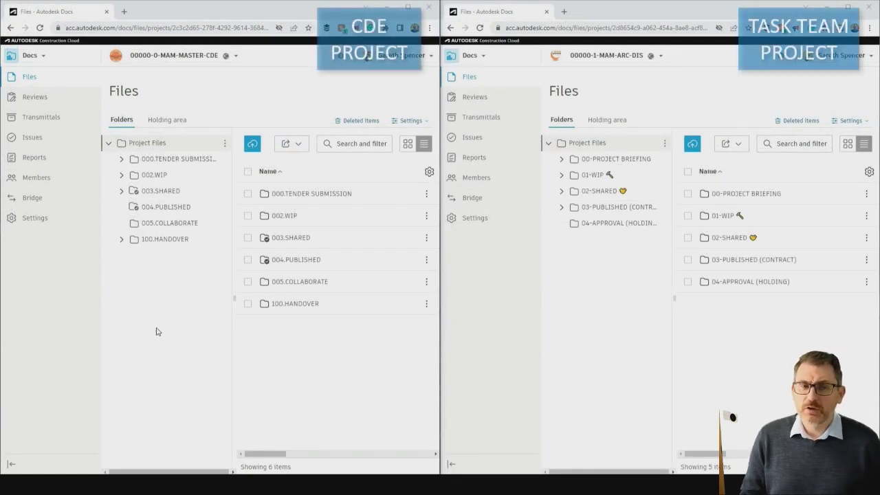
- Compare the WIP and SHARED subfolders of the 00000-0-MAM-MASTER-CDE project with those of 00000-1-MAM-ARC-DIS
left_click(124, 176)
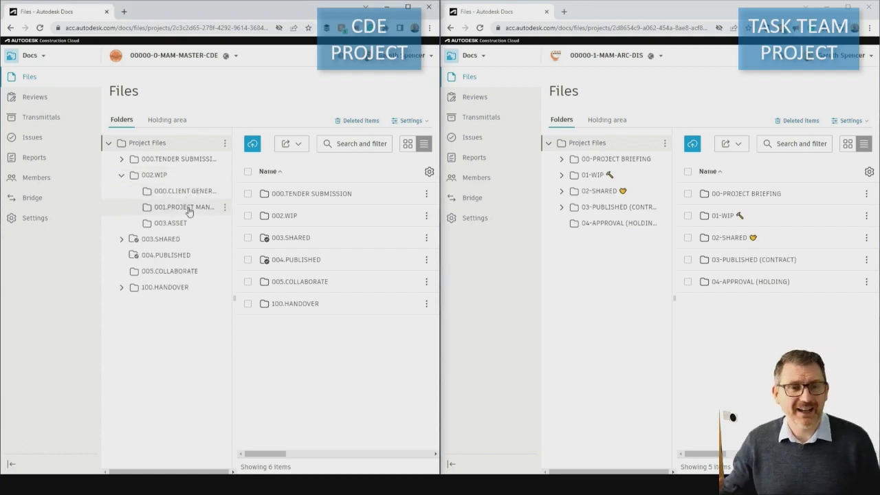
left_click(121, 239)
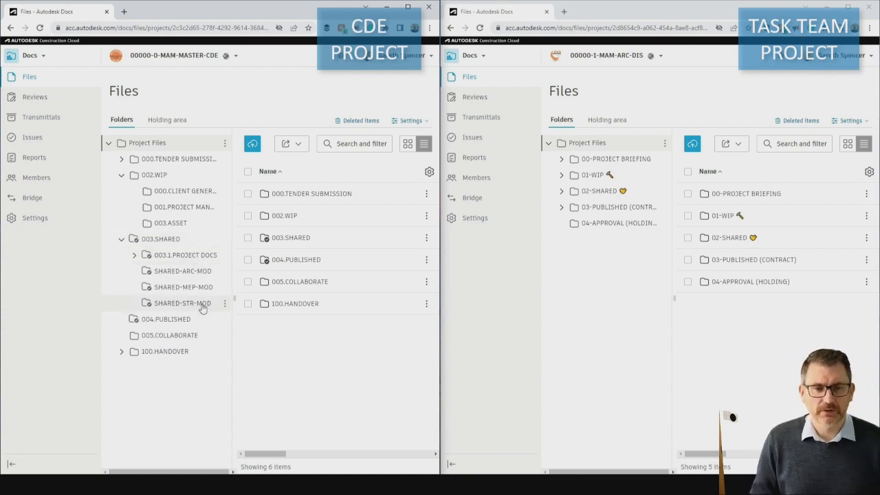
left_click(134, 255)
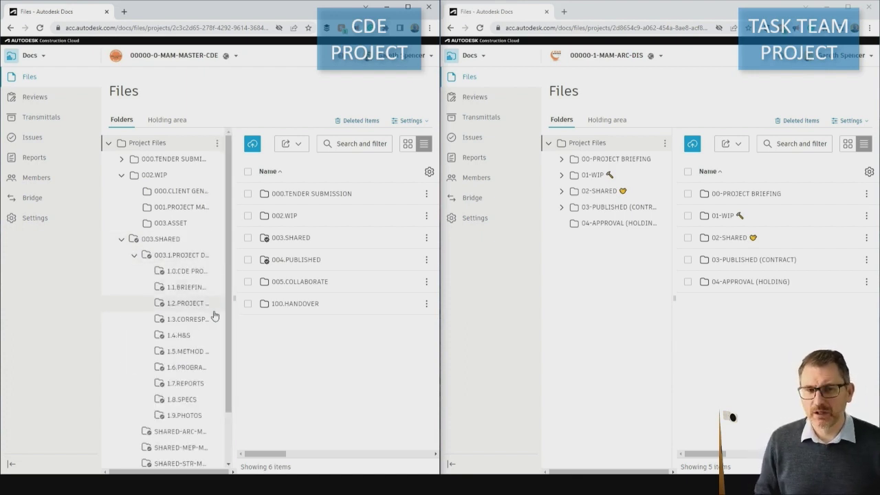
left_click(560, 176)
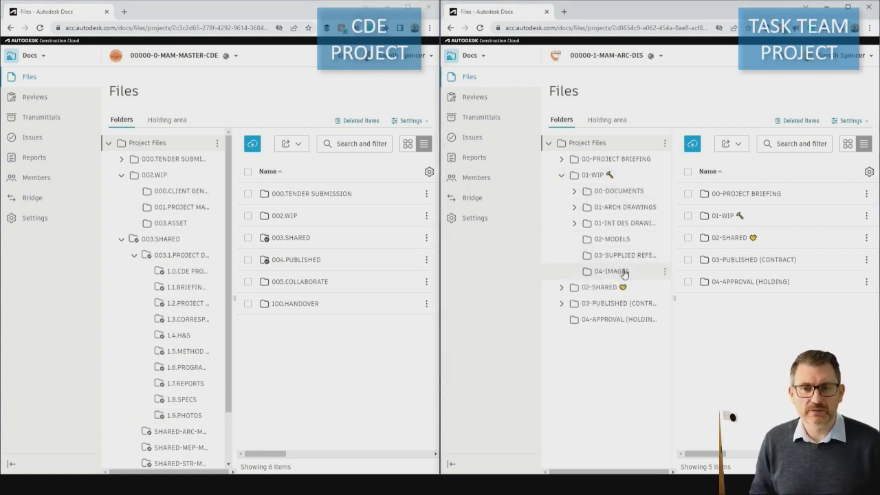
left_click(561, 288)
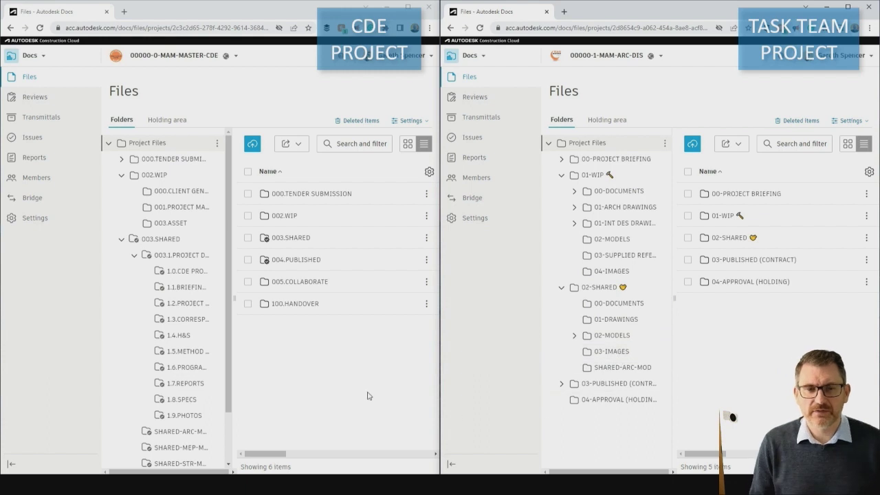
left_click(136, 257)
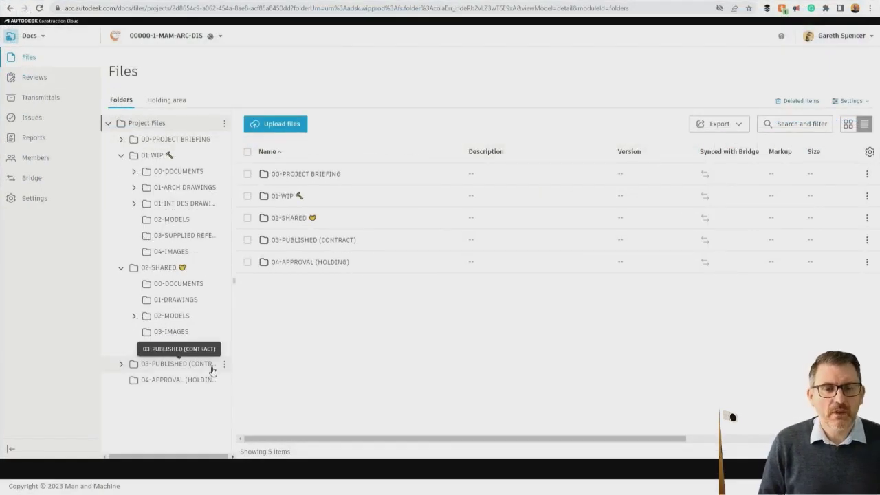
- Review the permissions of Project Files and 00-PROJECT BRIEFING, including the members of each role and the levels available to the Architect role
left_click(225, 124)
left_click(222, 259)
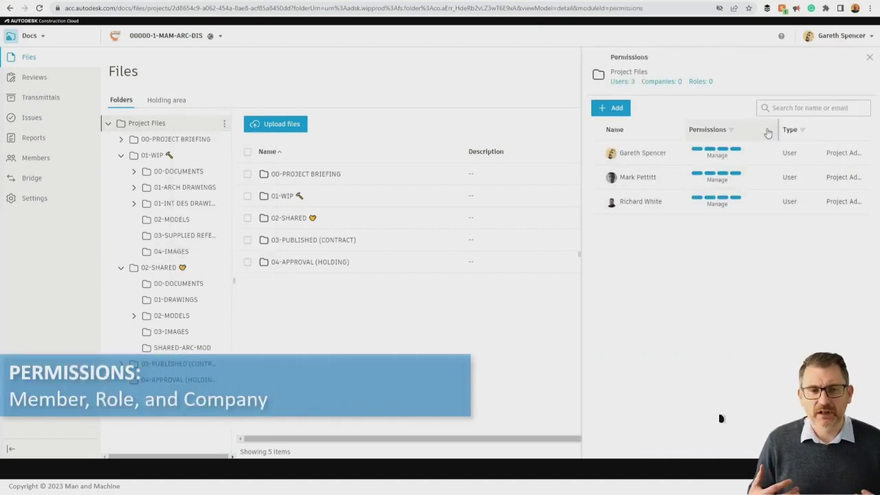
left_click(211, 141)
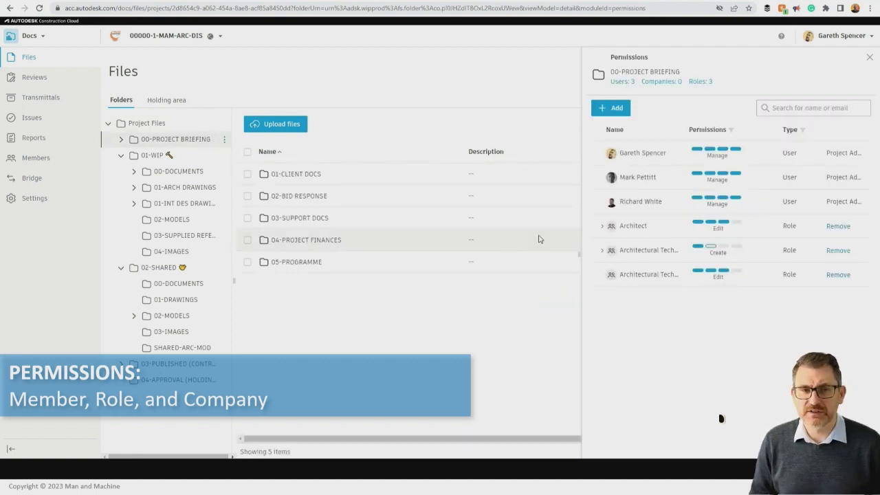
left_click(602, 227)
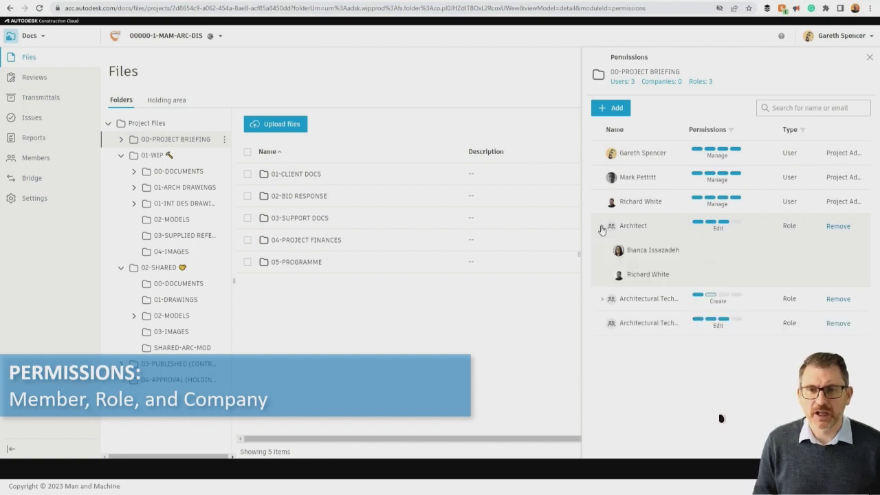
left_click(600, 300)
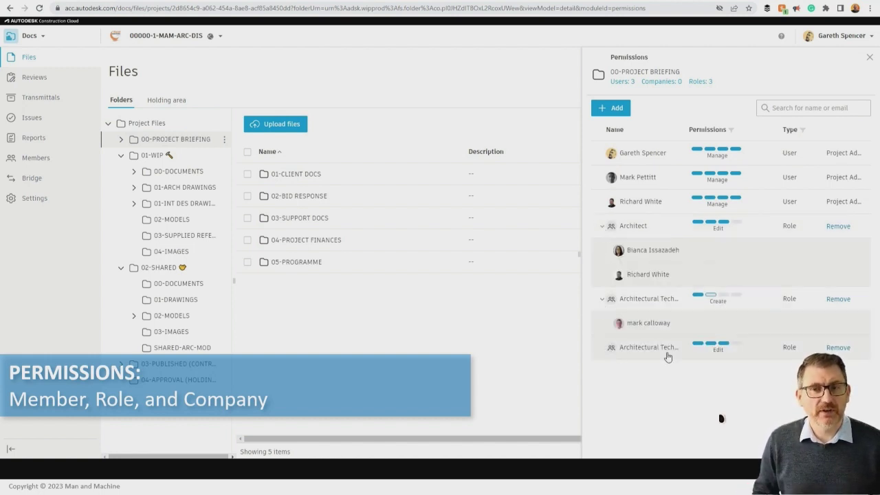
left_click(742, 227)
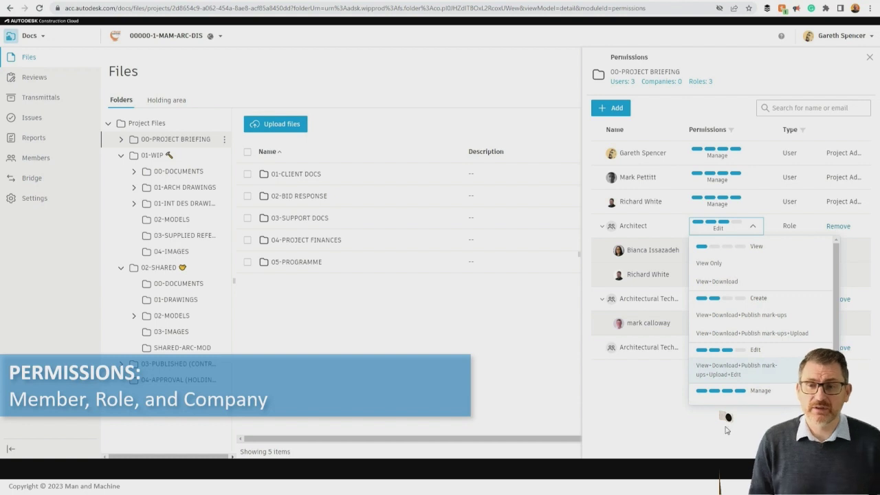
left_click(780, 406)
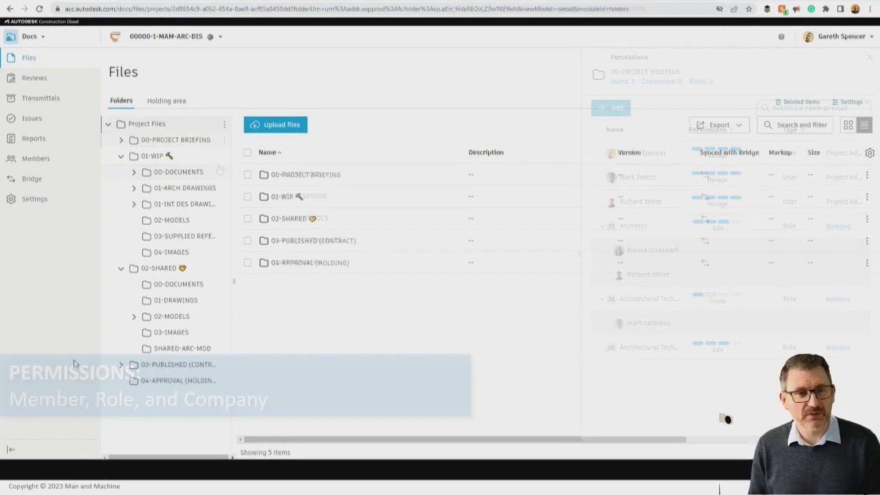
- Examine the version history of 00000-ARC-A1-XX-M3-A-09002.rvt in the 01-WIP 02-MODELS folder and close it
left_click(187, 221)
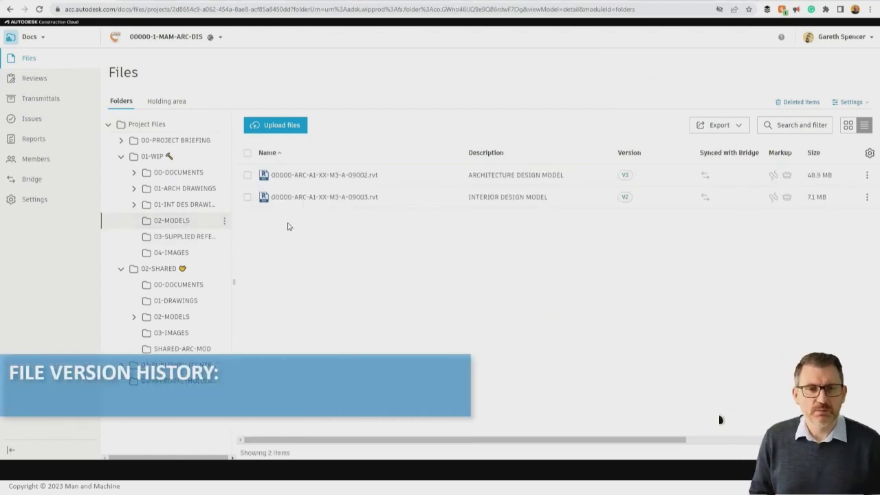
left_click(626, 176)
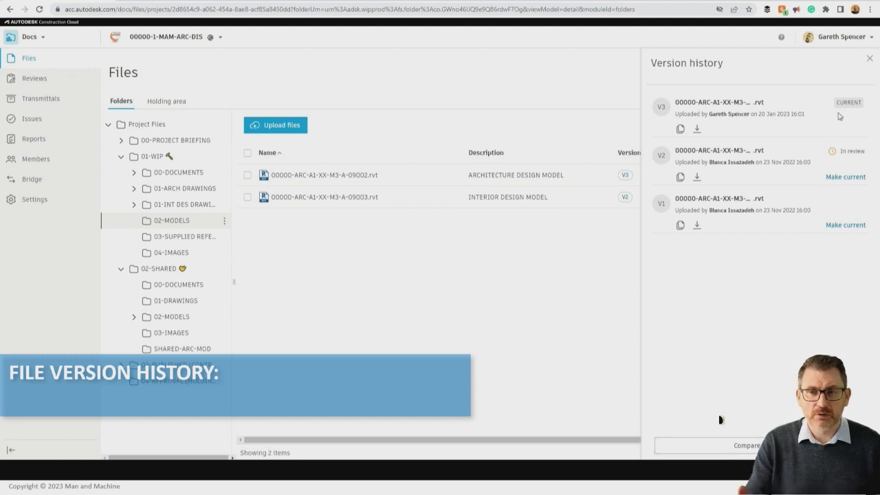
left_click(870, 62)
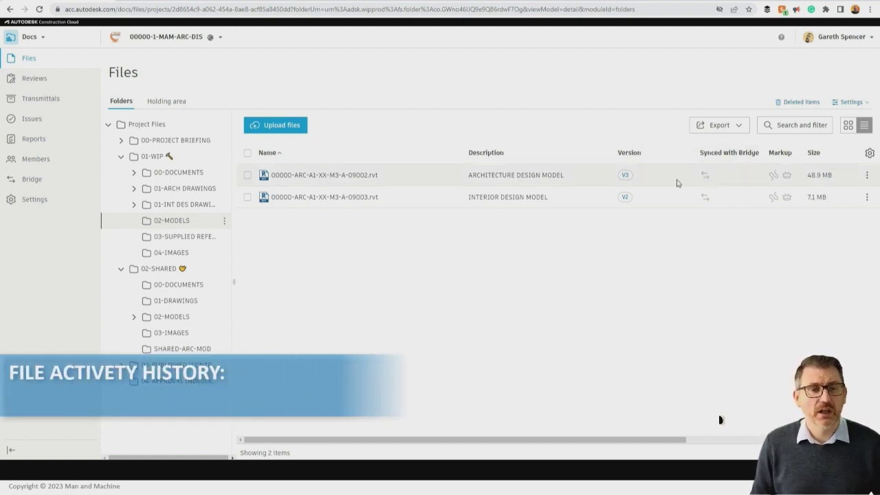
- Examine the file activities of 00000-ARC-A1-XX-M3-A-09002.rvt, including the last 3 months, and close the list
left_click(867, 175)
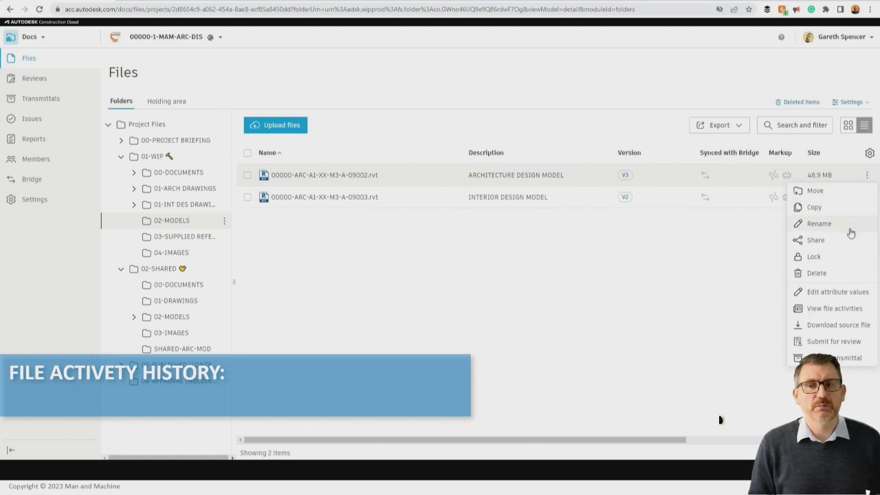
left_click(839, 310)
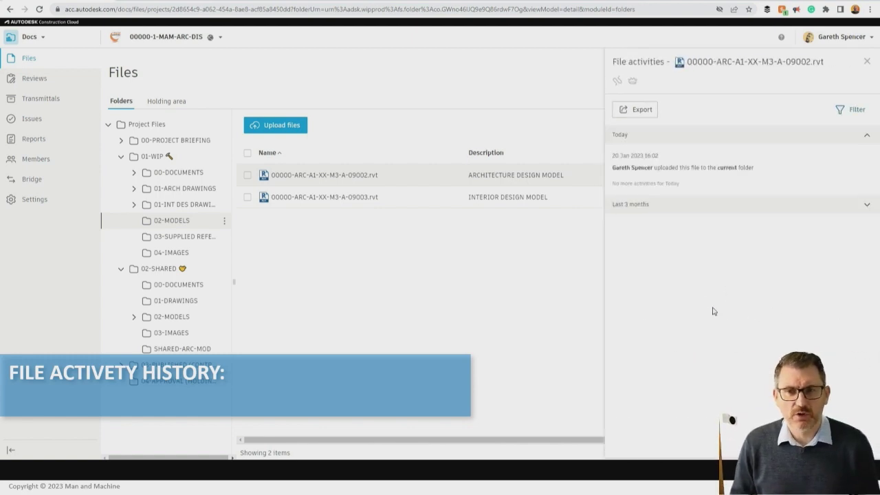
left_click(650, 206)
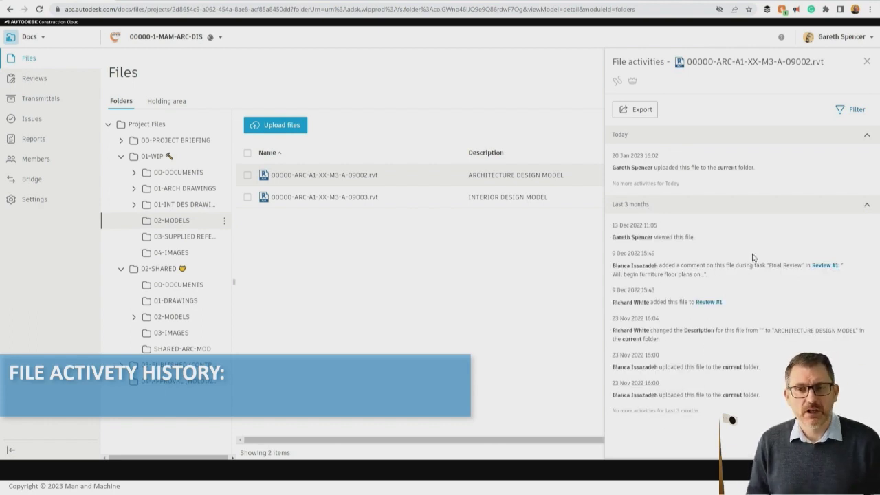
left_click(868, 62)
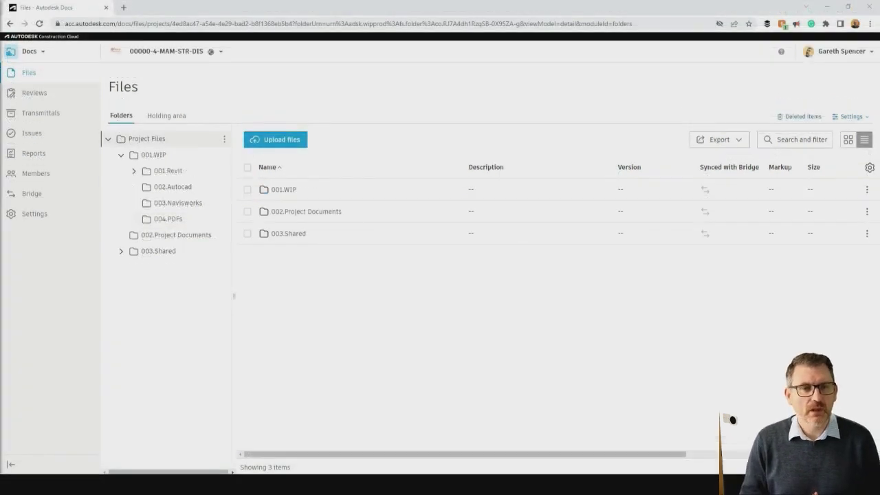
- Submit 00000-STR-A1-XX-M3-S-00001.rvt from 001.Revit for review with the S001-STRUCT-Internal Reviews workflow, named "Internal Model Design Review"
left_click(180, 172)
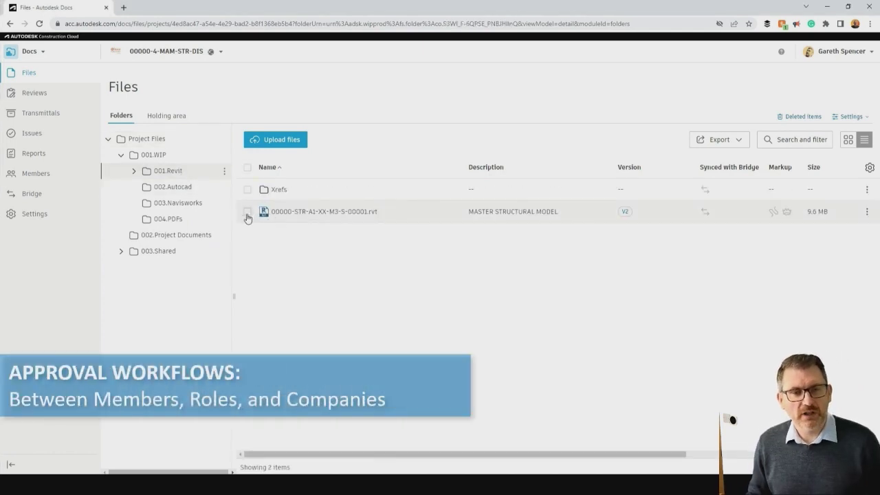
left_click(247, 212)
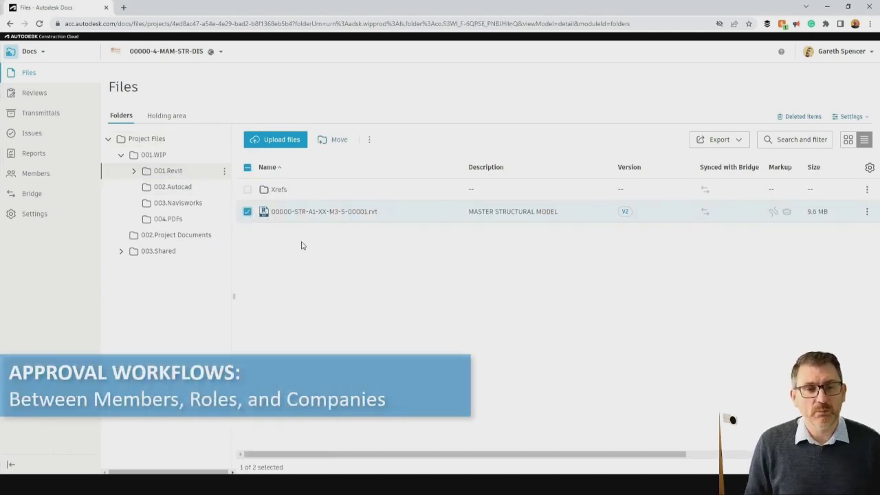
left_click(370, 141)
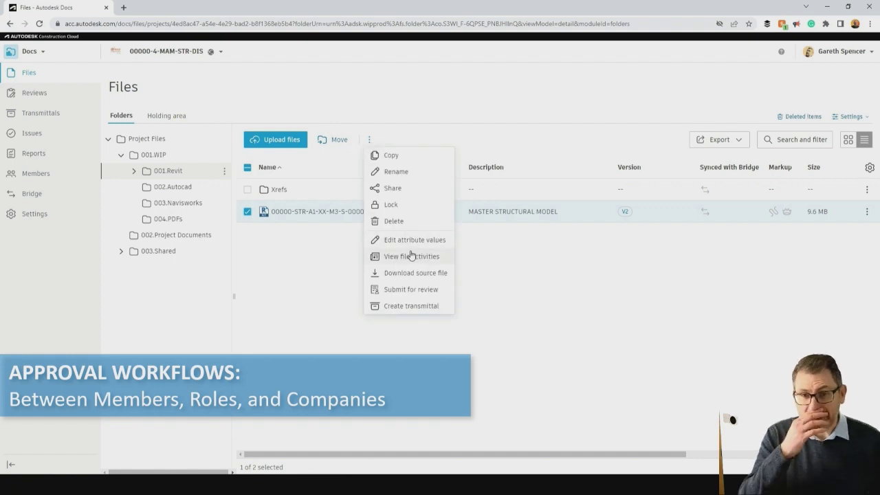
left_click(410, 290)
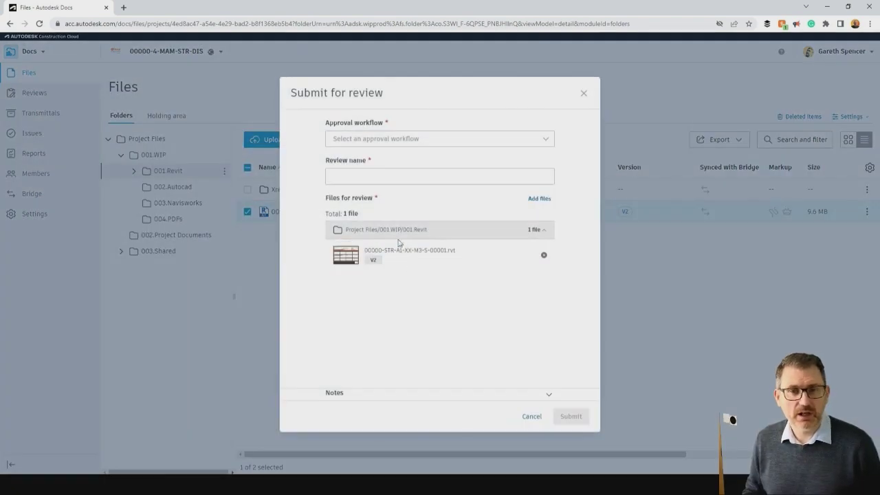
left_click(417, 144)
left_click(392, 182)
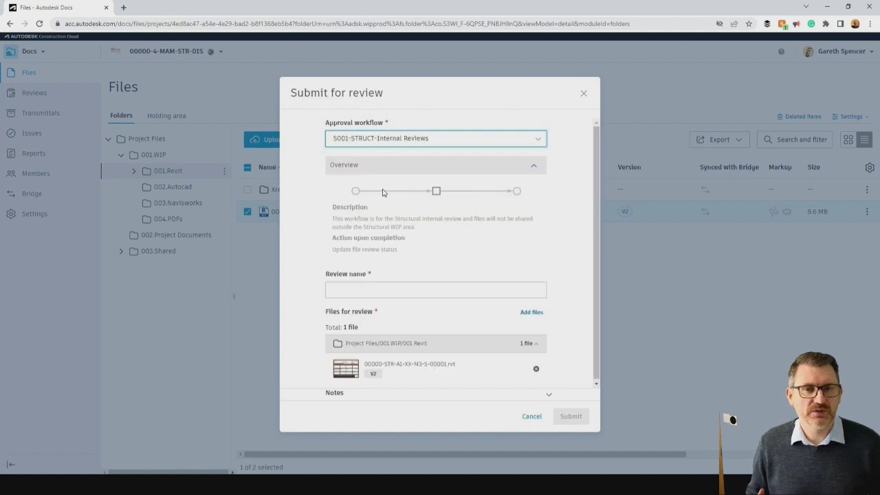
type("Internal Model Design Review")
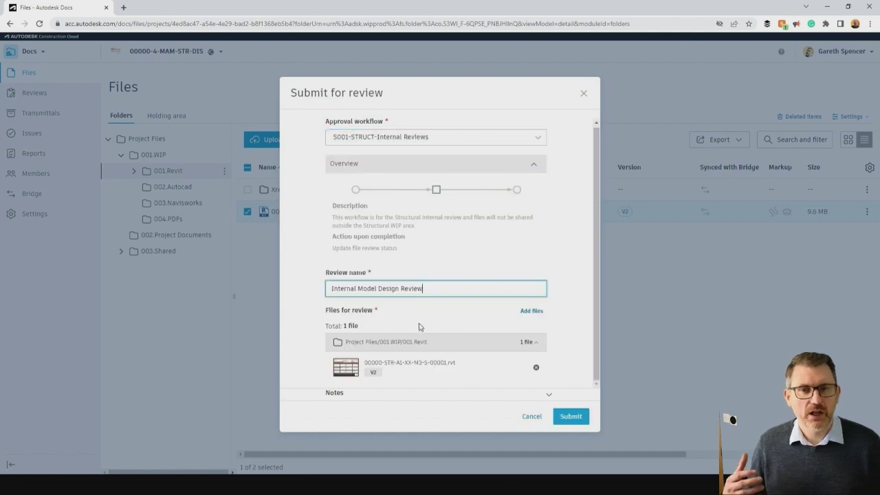
left_click(570, 416)
- Notify one additional project member of the review and send the email with the message "We need to have our weekly project model review."
left_click(486, 266)
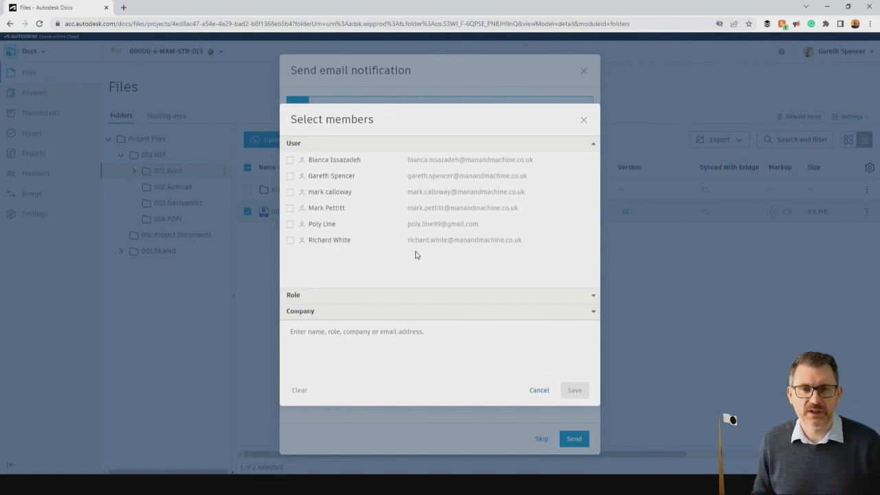
left_click(290, 192)
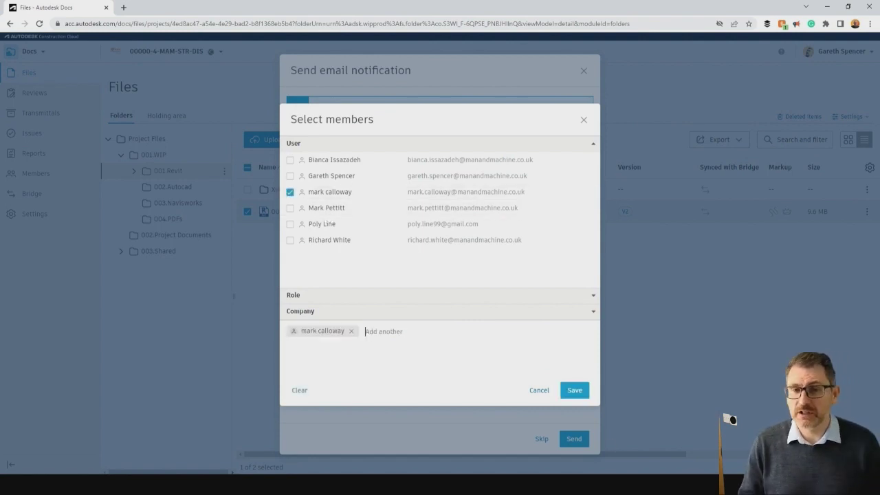
left_click(574, 391)
left_click(459, 348)
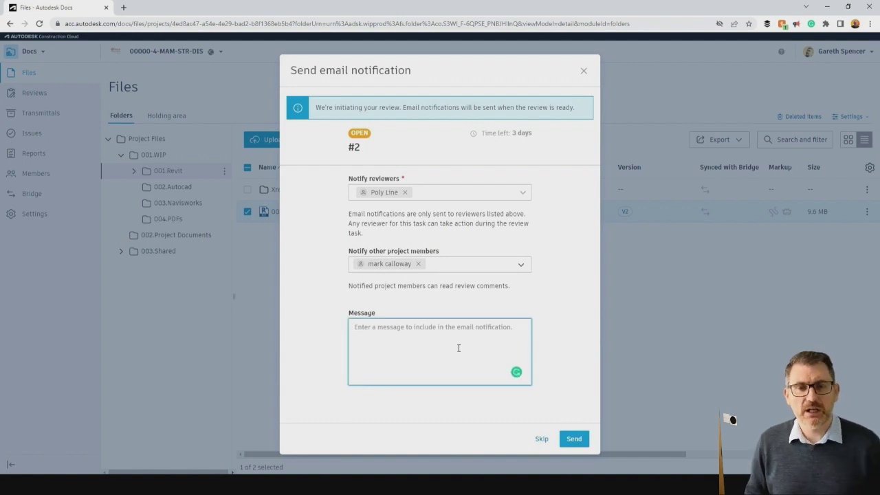
type("We need to have our weekly project model review.")
left_click(569, 438)
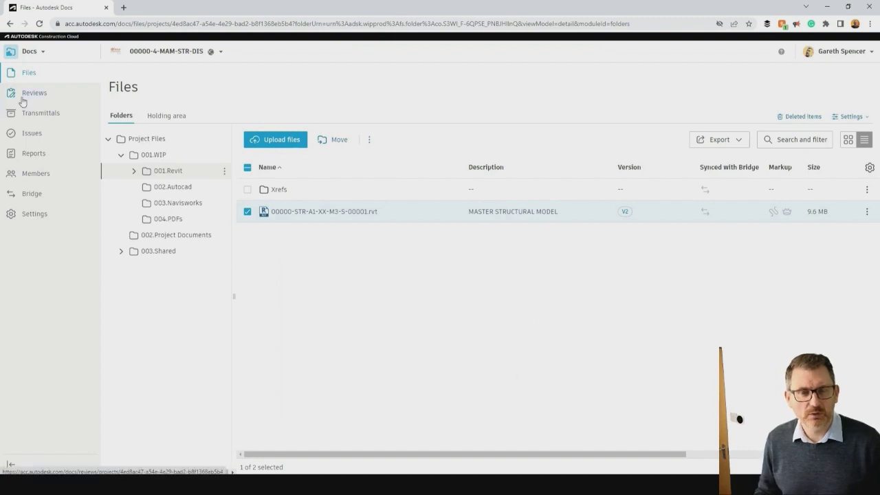
- Start the final review of Internal Model Design Review and inspect 00000-STR-A1-XX-M3-S-00001.rvt in the 3D viewer
left_click(22, 100)
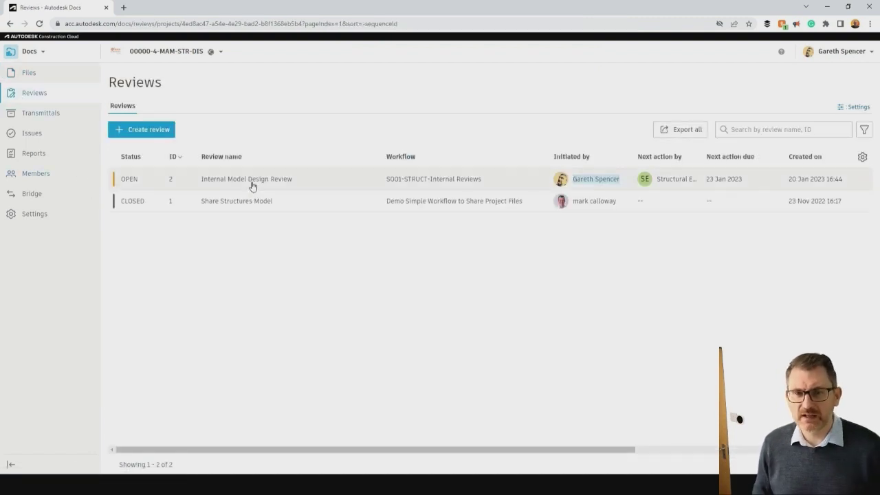
left_click(252, 185)
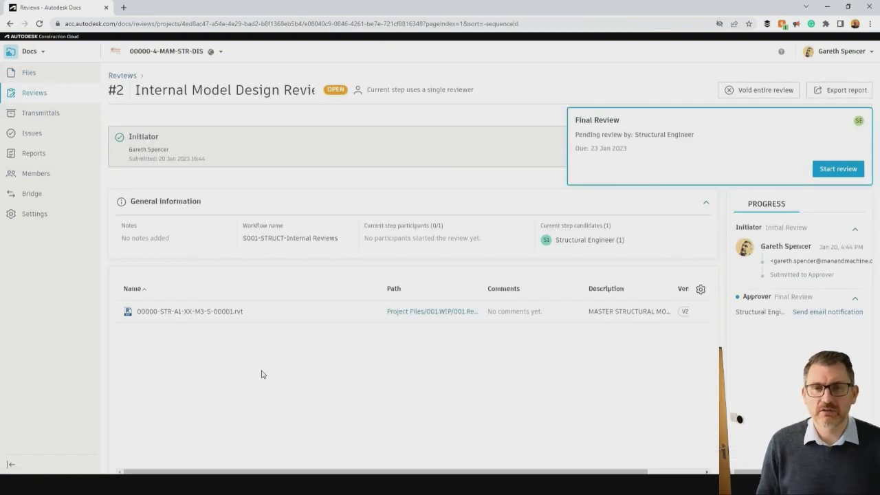
left_click(838, 169)
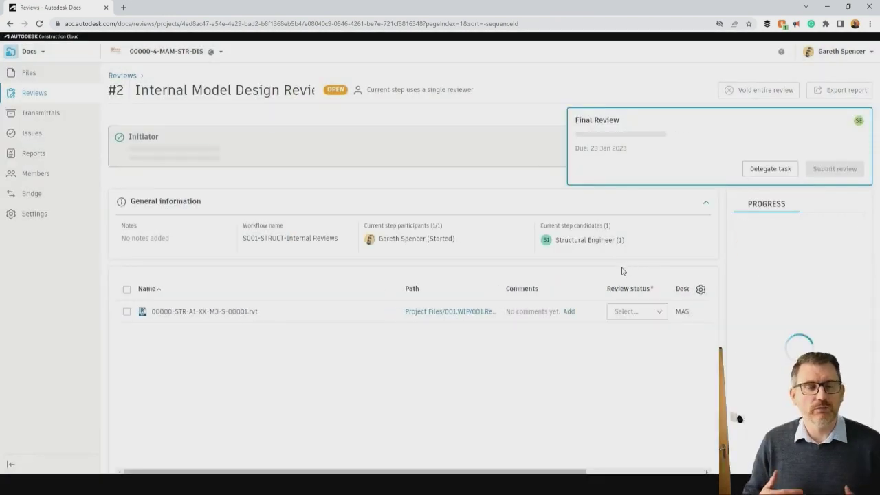
left_click(235, 313)
left_click_drag(526, 320, 257, 309)
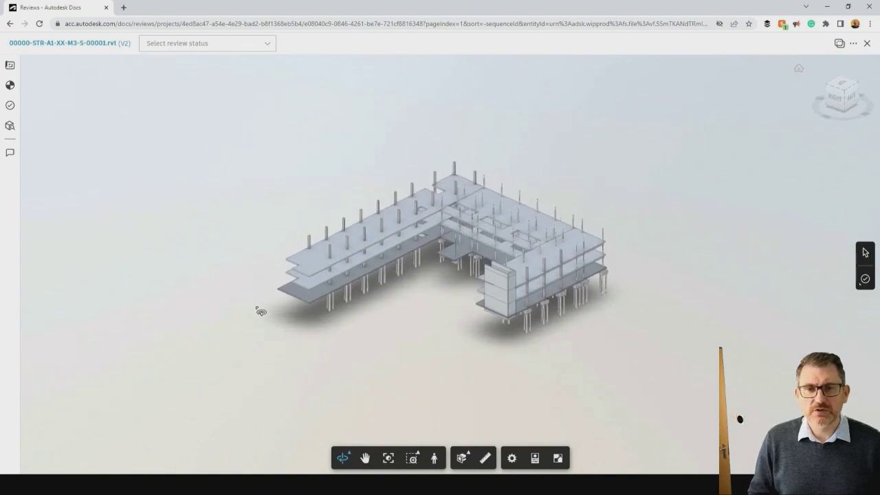
scroll(444, 282, "up", 5)
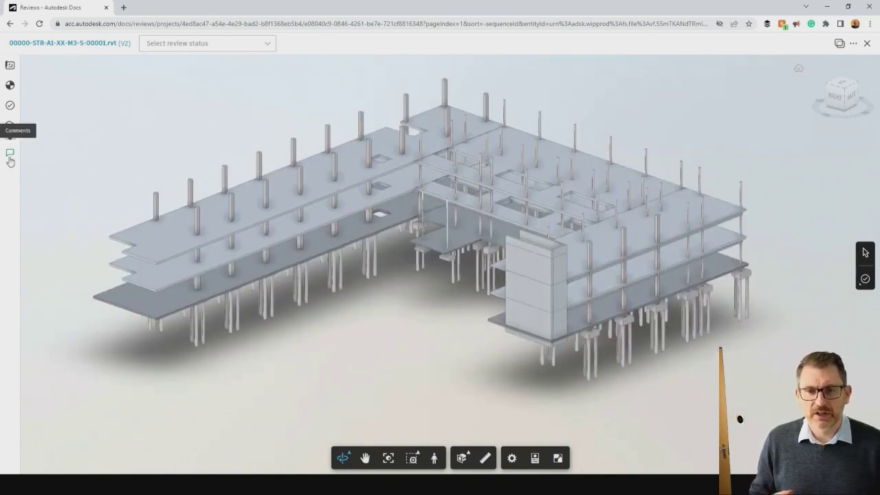
- Comment "We still have the core walls missing from the lift area and two staircase areas." and set the review status to Approved w/ comments
left_click(10, 152)
left_click(91, 412)
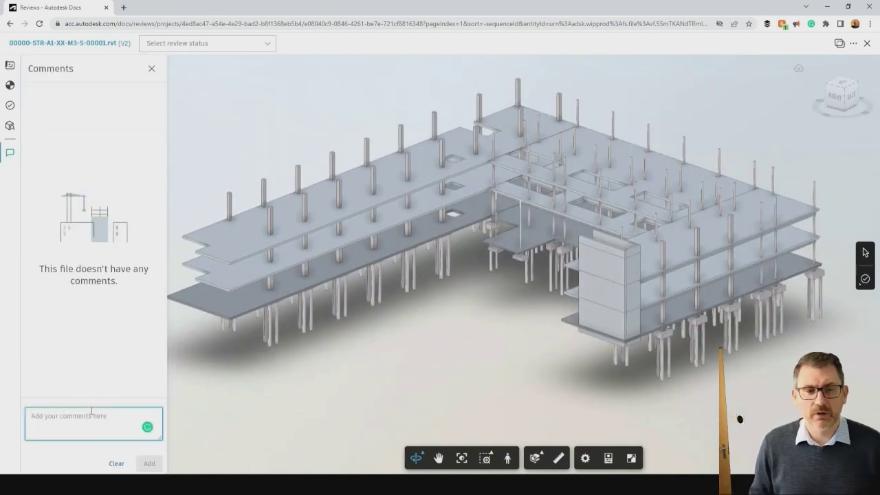
type("We still have the core walls missing from the lift area and two staircase areas.")
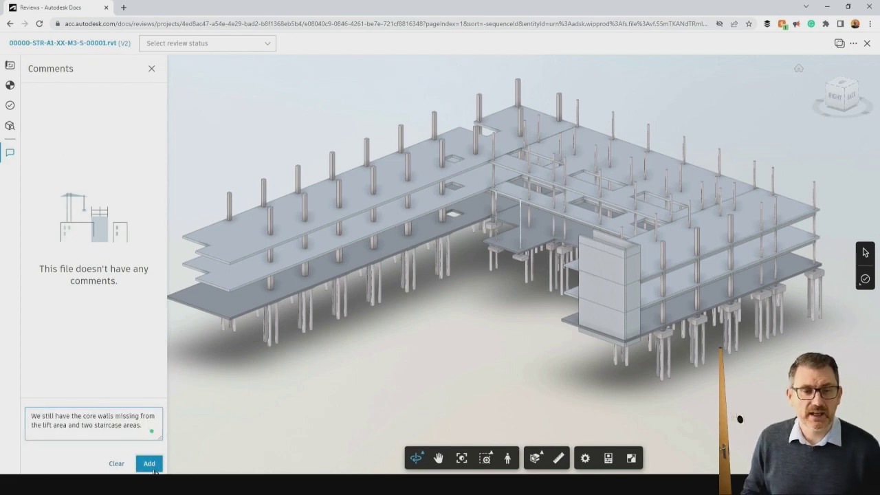
left_click(209, 43)
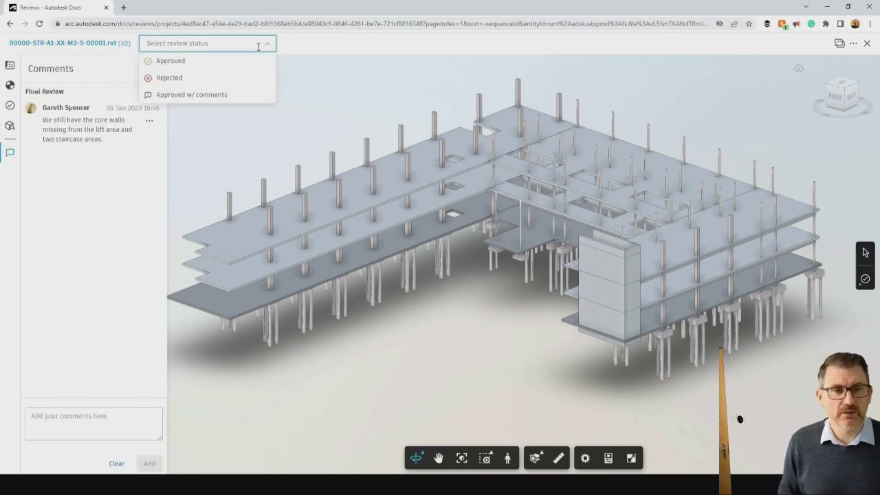
left_click(214, 94)
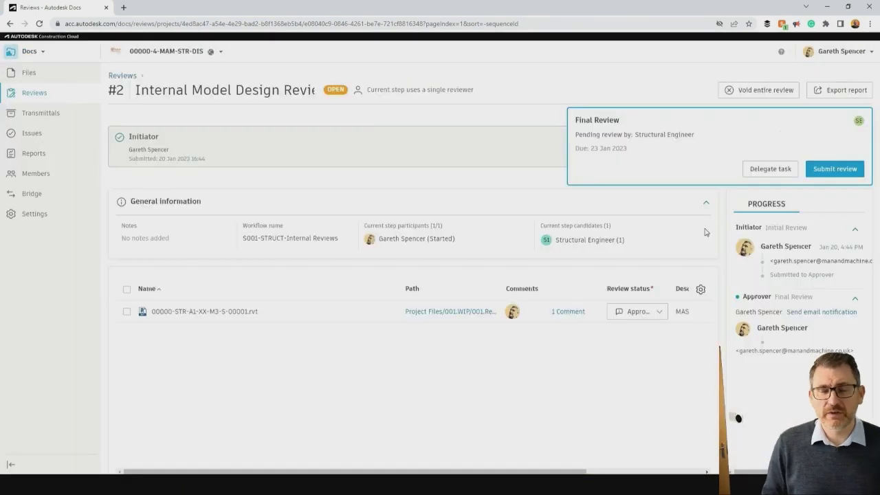
- Submit the final review with the note "An internal review was undertaken. We have made a few comments to be updated by next week's model review."
left_click(846, 170)
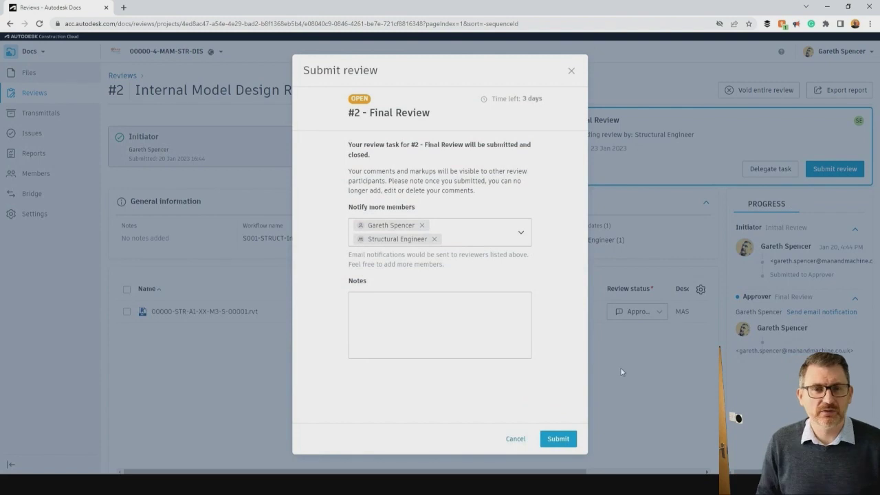
left_click(464, 334)
type("An internal review was undertaken. We have made a few comments to be updated by next week's model review.")
left_click(553, 437)
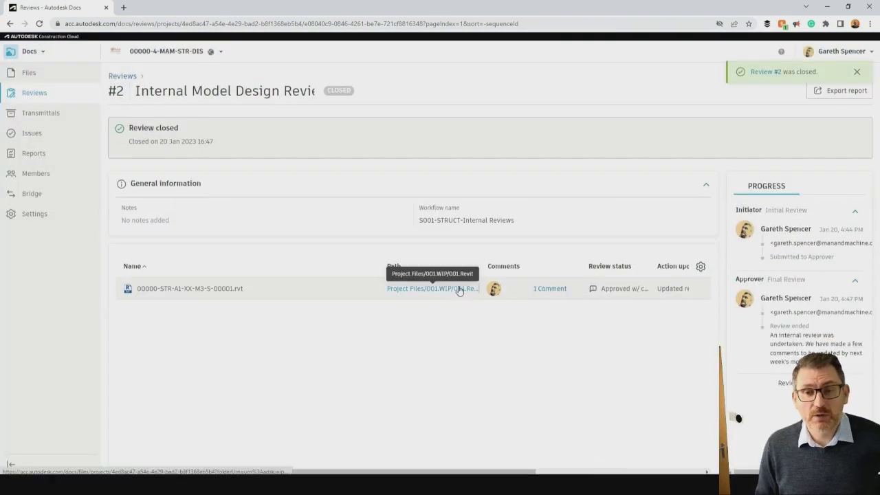
- Check the review status of 00000-STR-A1-XX-M3-S-00001.rvt in its 001.WIP 001.Revit folder
left_click(459, 288)
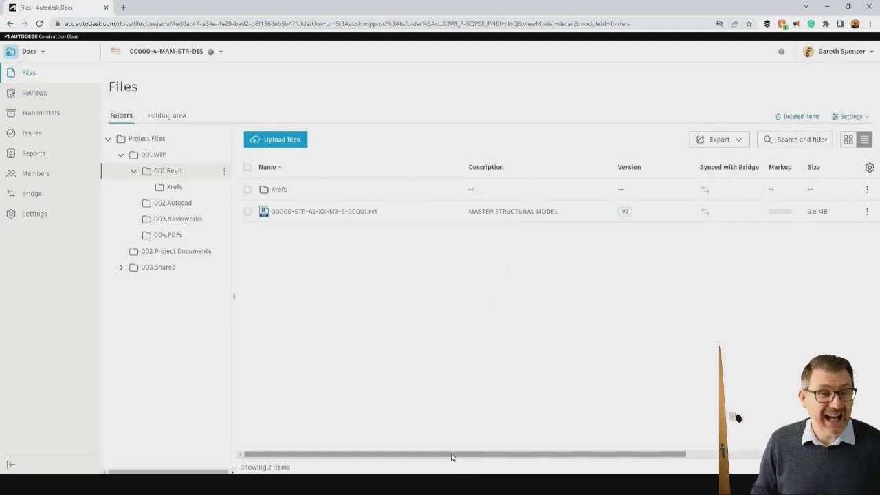
left_click_drag(453, 457, 643, 472)
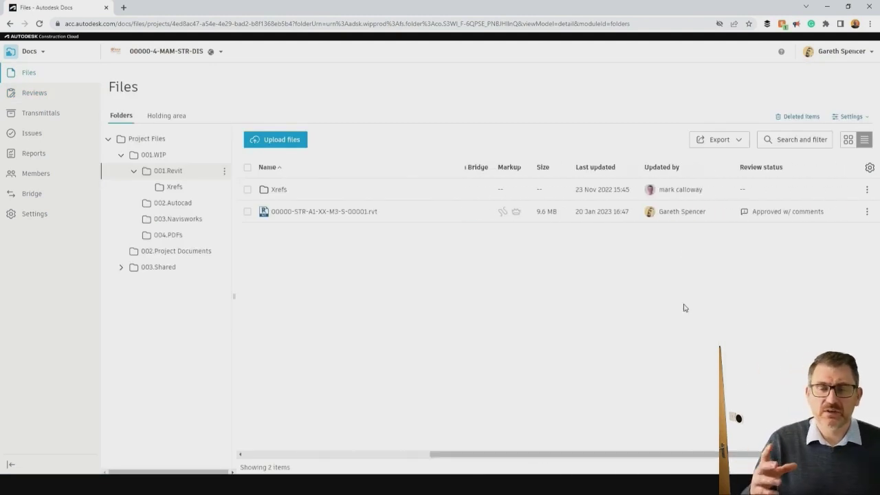
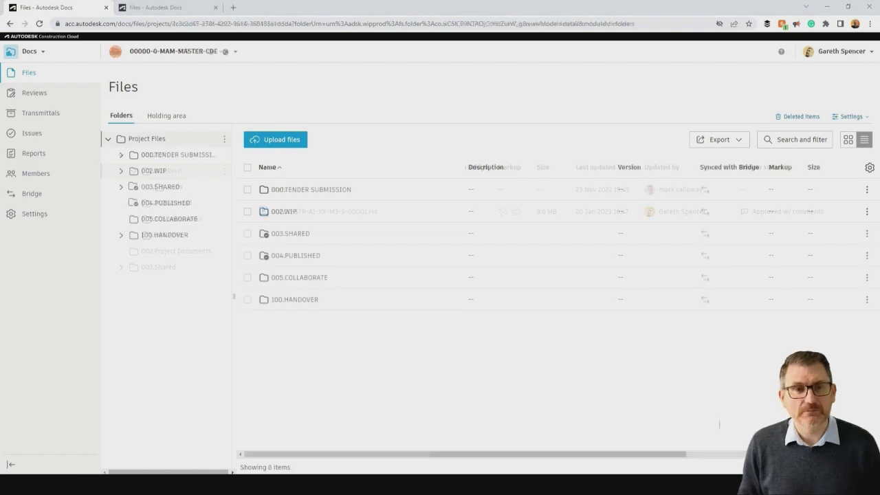
- Examine the bridged projects of 00000-0-MAM-MASTER-CDE, the admins of 00000-1-MAM-ARC-DIS, and the outgoing and incoming Bridge shares
left_click(36, 199)
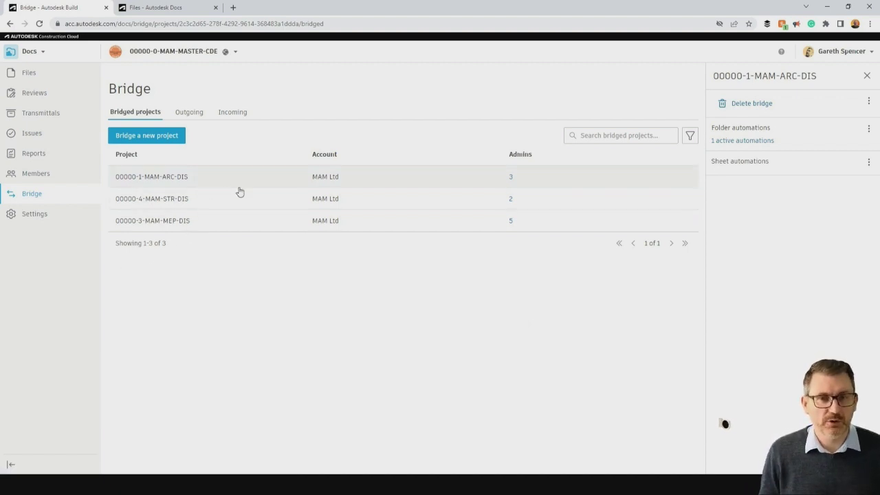
left_click(511, 177)
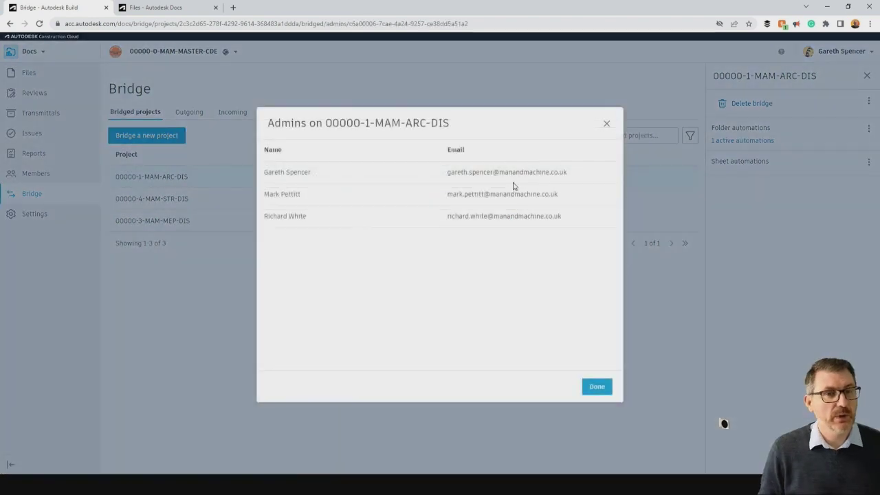
left_click(595, 386)
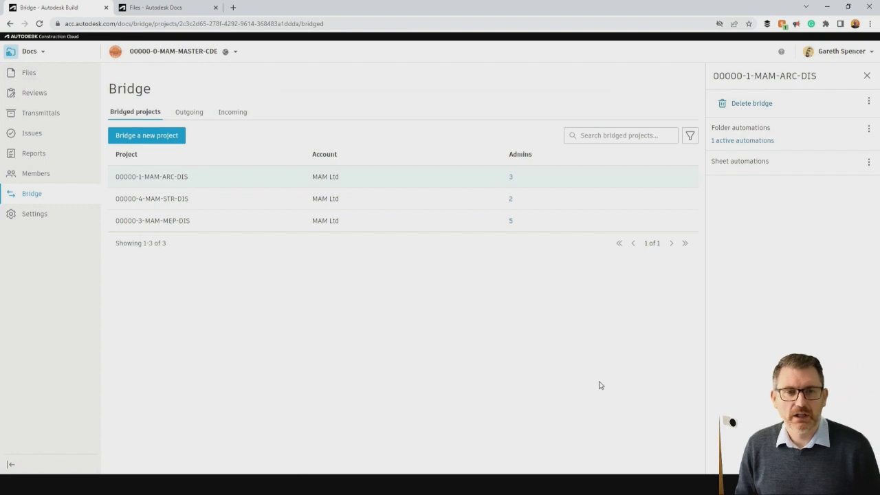
left_click(182, 115)
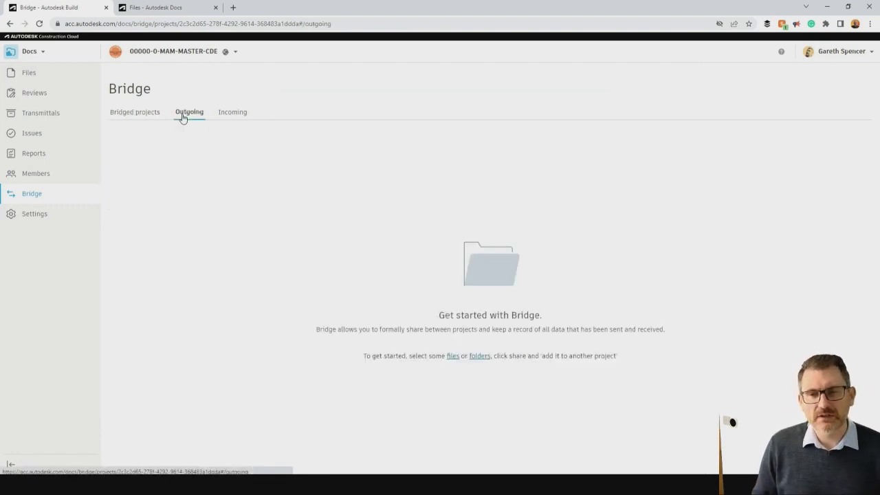
left_click(238, 114)
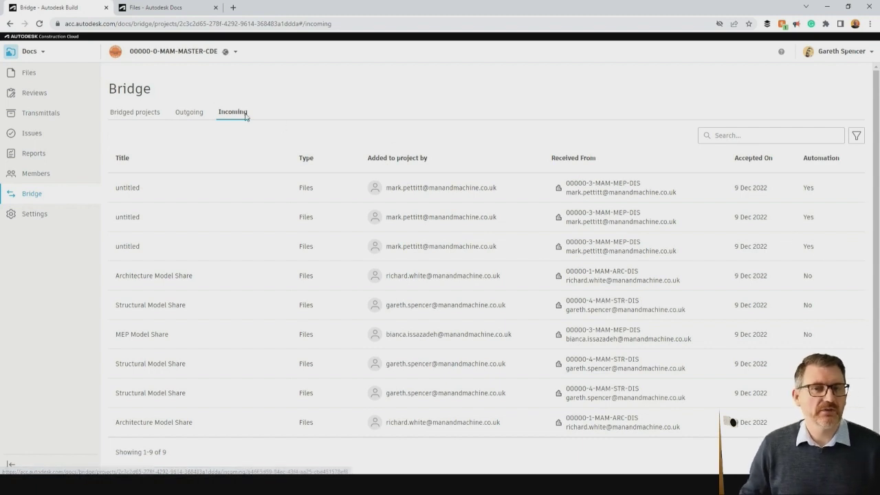
- Examine the shared model in the 02_SHARED SHARED-MEP-MOD folder of the 00000-3-MAM-MEP-DIS project
left_click(29, 76)
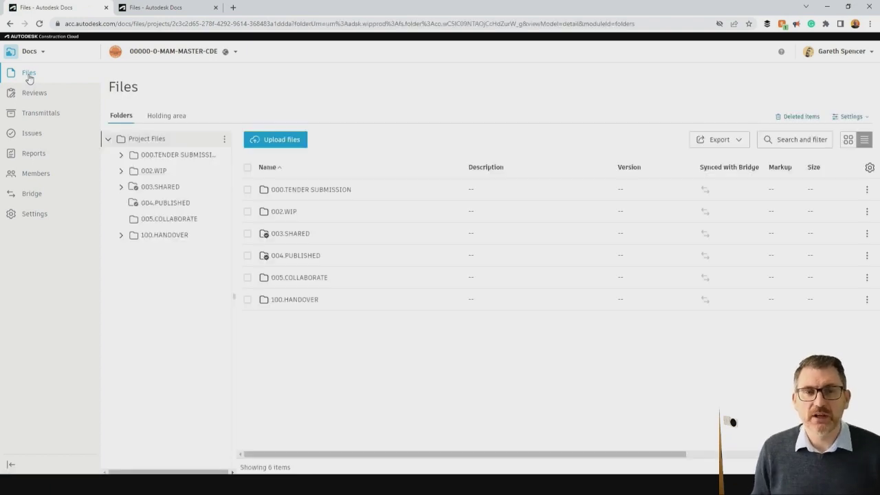
left_click(178, 15)
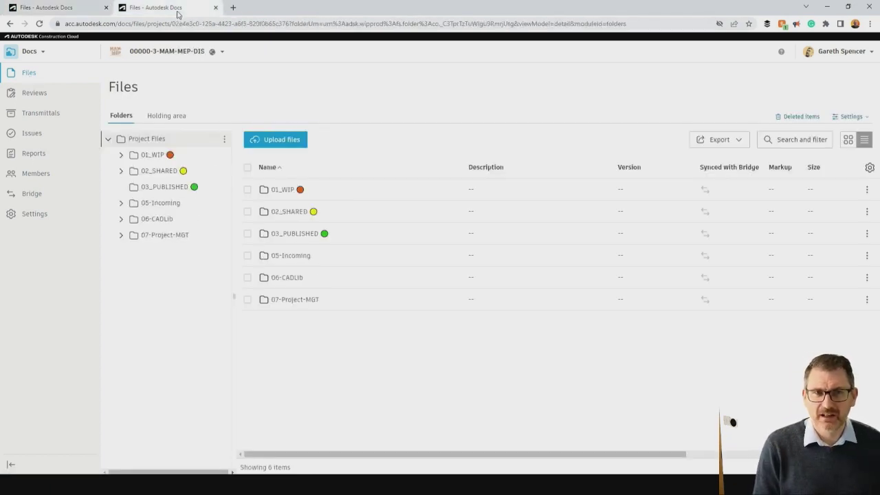
left_click(121, 170)
left_click(190, 191)
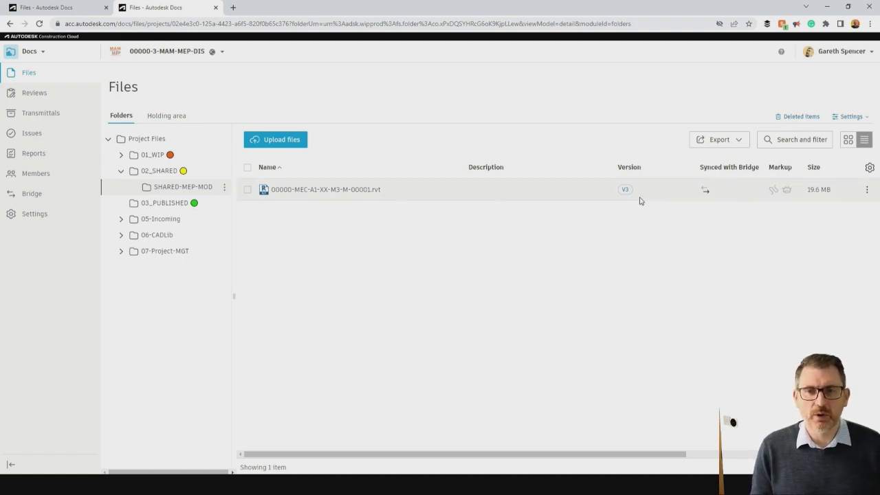
- Examine the attributes of 00000-MEC-A1-XX-M3-M-00001.rvt in the 003.SHARED SHARED-MEP-MOD folder of 00000-0-MAM-MASTER-CDE
left_click(45, 8)
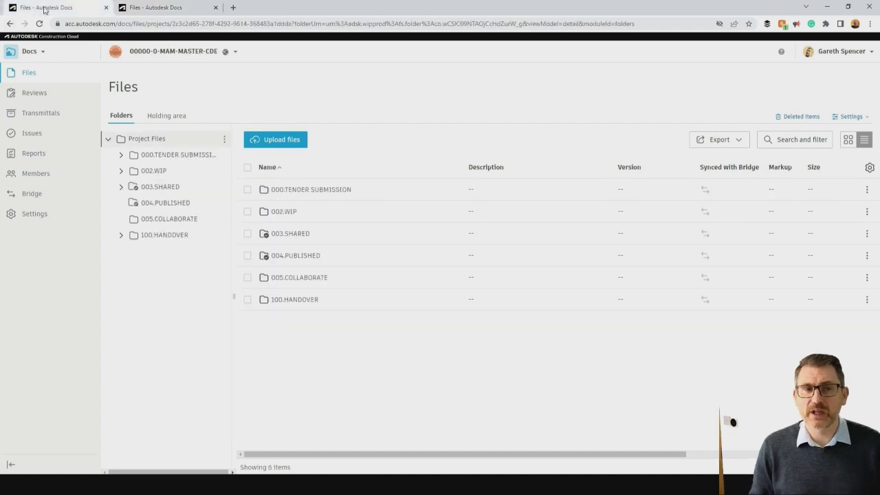
left_click(121, 188)
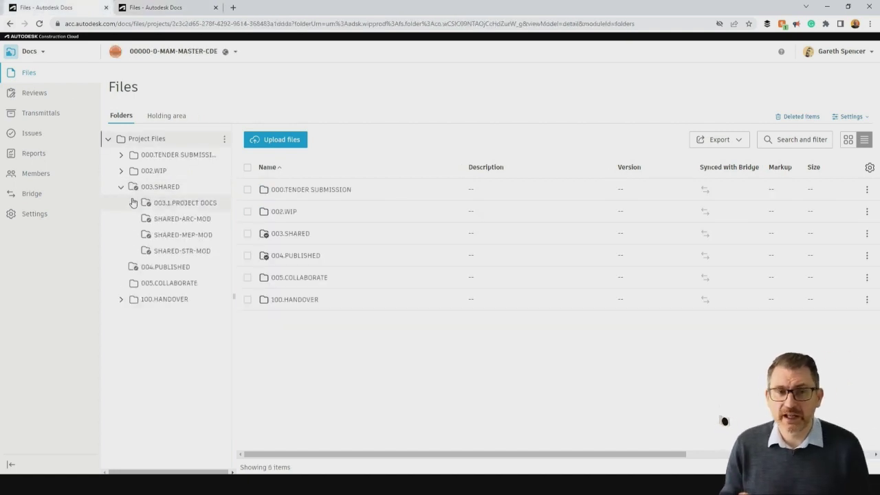
left_click(184, 236)
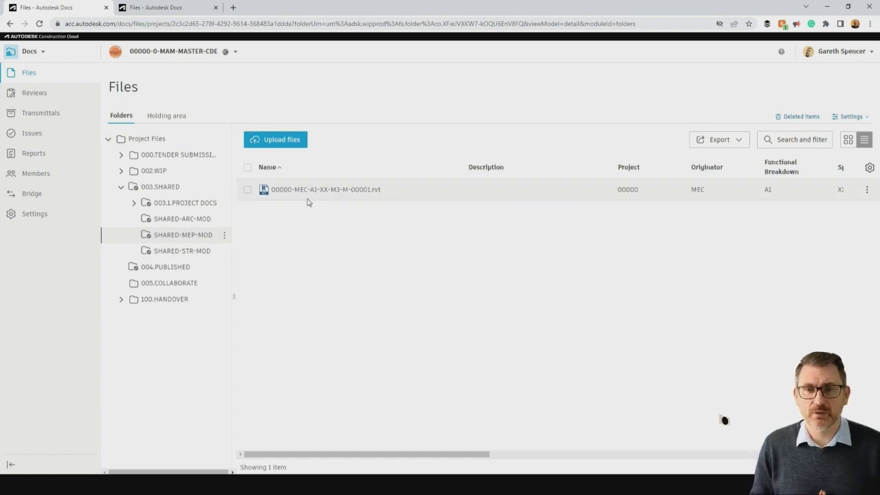
left_click_drag(440, 456, 763, 453)
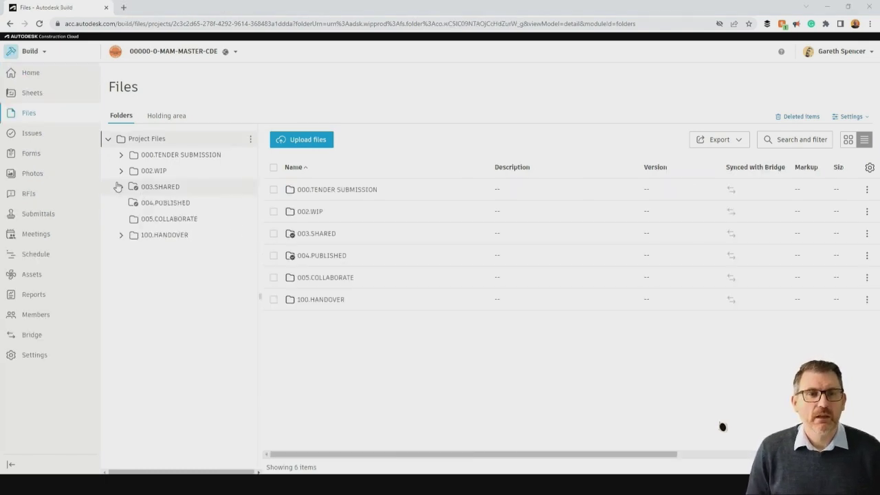
- Start publishing the ground, first, second floor and roof level general arrangement PDFs from the 003.SHARED SHARED-ARC-DRG folder as sheets
left_click(120, 187)
left_click(179, 218)
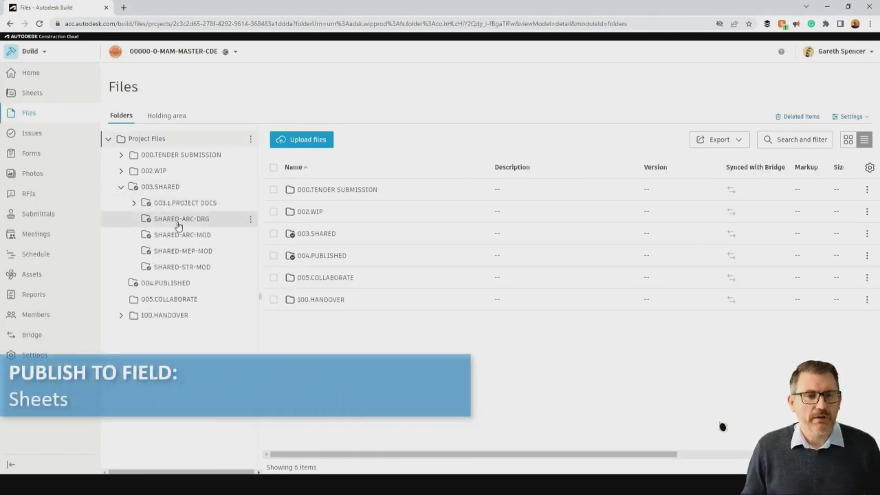
left_click(273, 190)
left_click(273, 234)
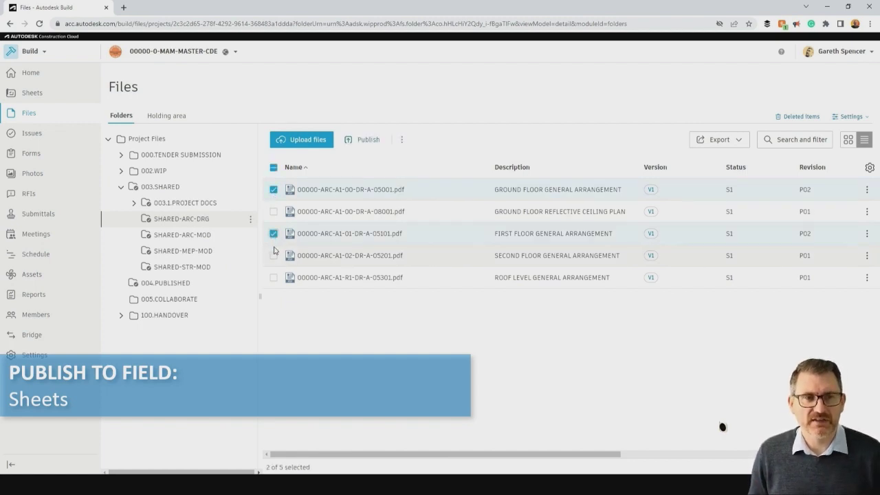
left_click(273, 257)
left_click(274, 277)
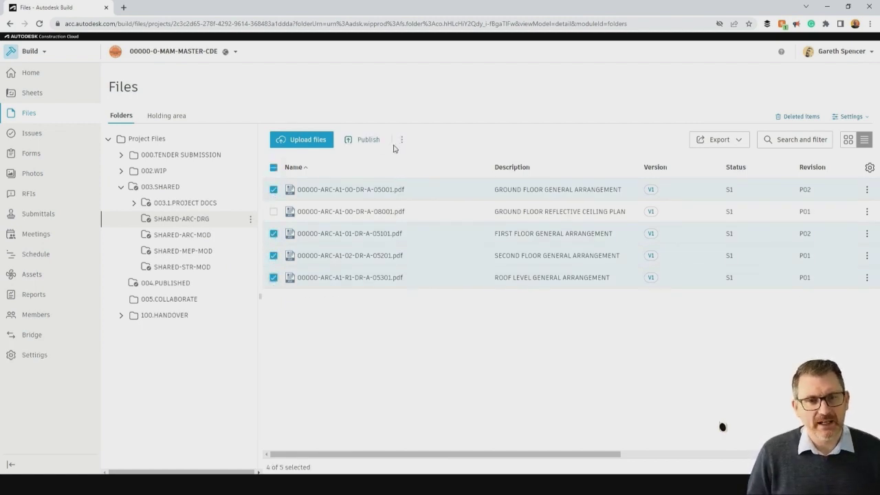
left_click(370, 141)
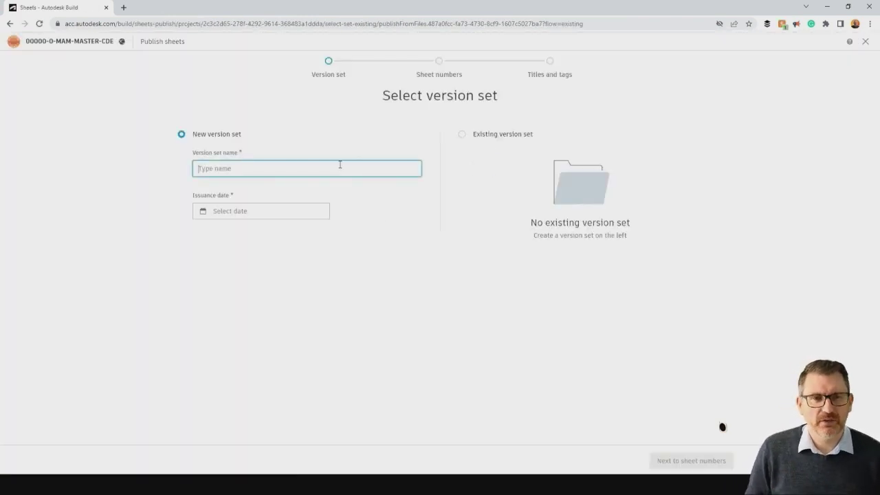
- Create a new version set named ARCHITECTURAL GA's with issuance date 24/01/2023 and continue to the sheet numbers
type("ARCHITECTURAL")
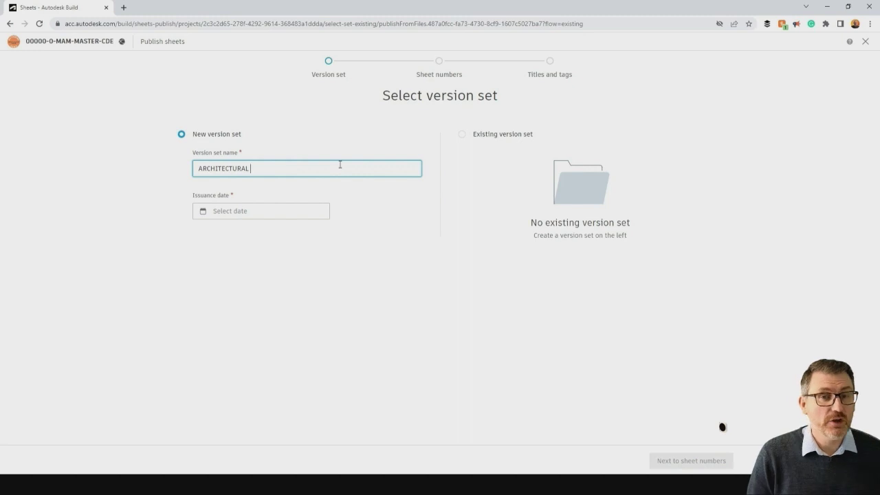
type(" GA")
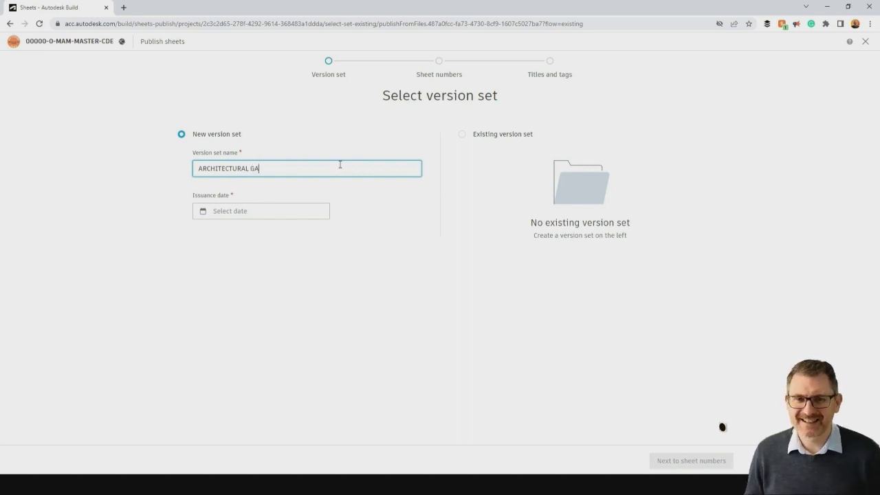
type("'s")
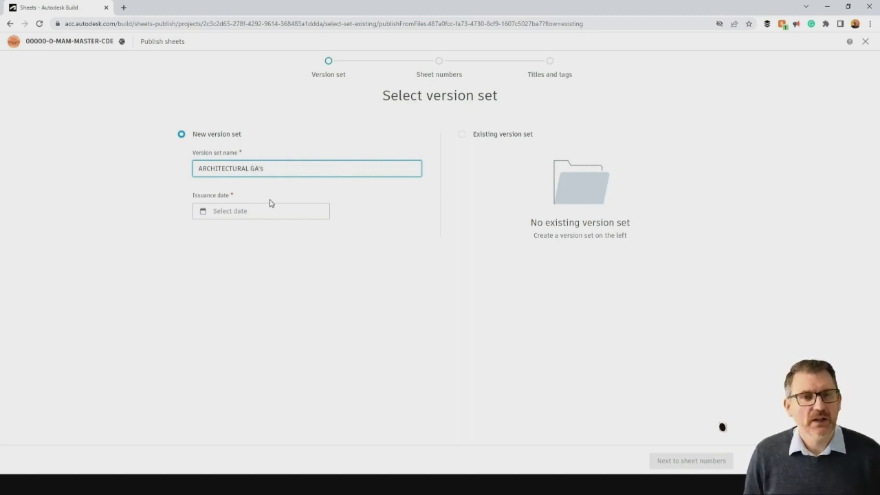
left_click(246, 214)
left_click(227, 352)
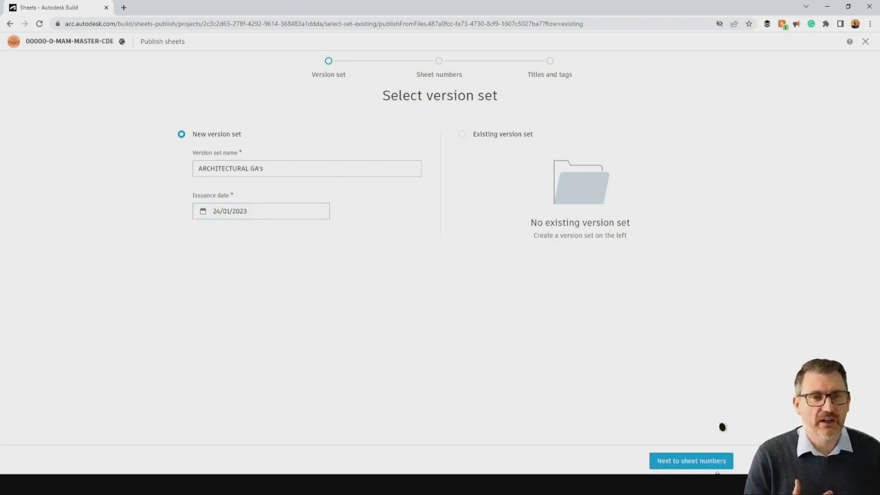
left_click(703, 467)
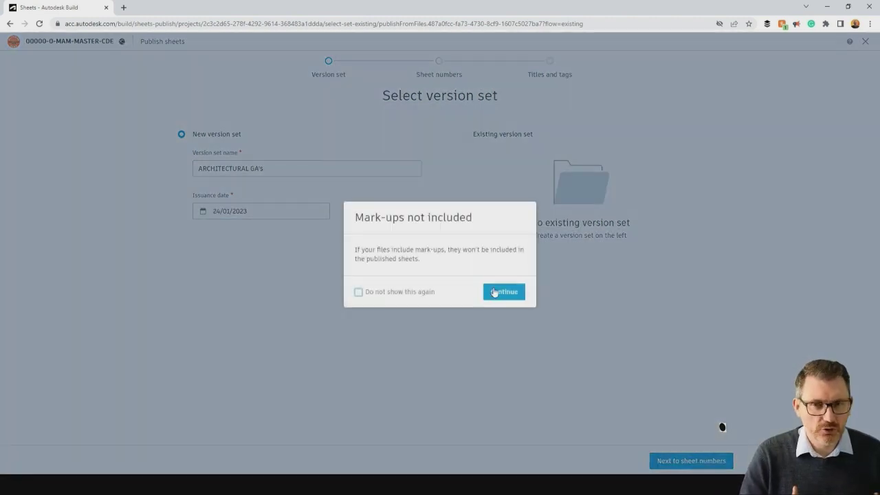
left_click(503, 292)
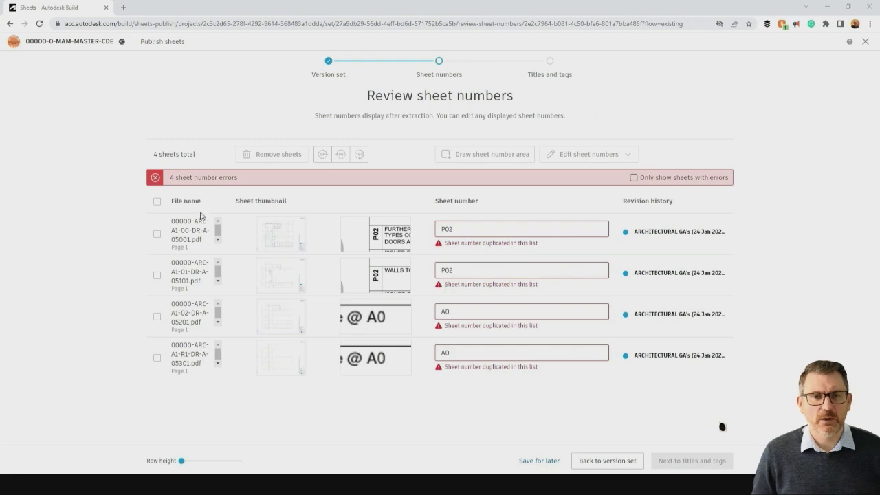
- Extract the sheet numbers of all four sheets from an area drawn around the Drawing No. value in the title block
left_click(156, 202)
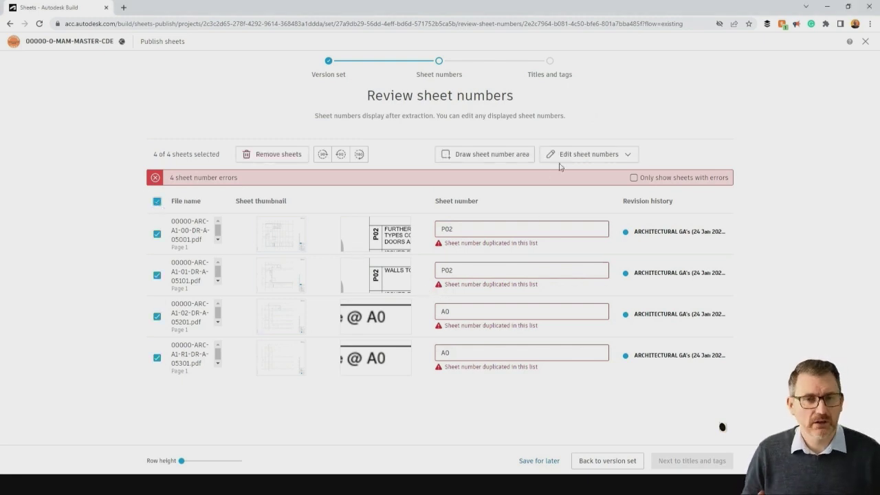
left_click(499, 156)
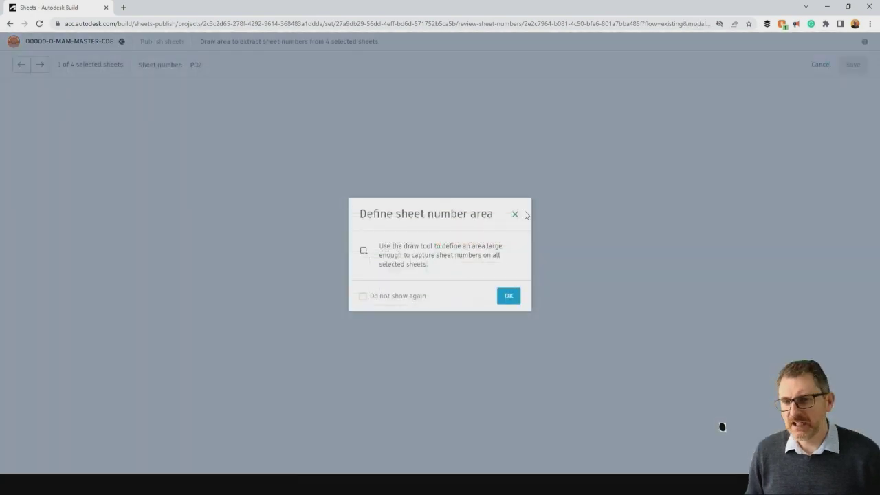
left_click(508, 298)
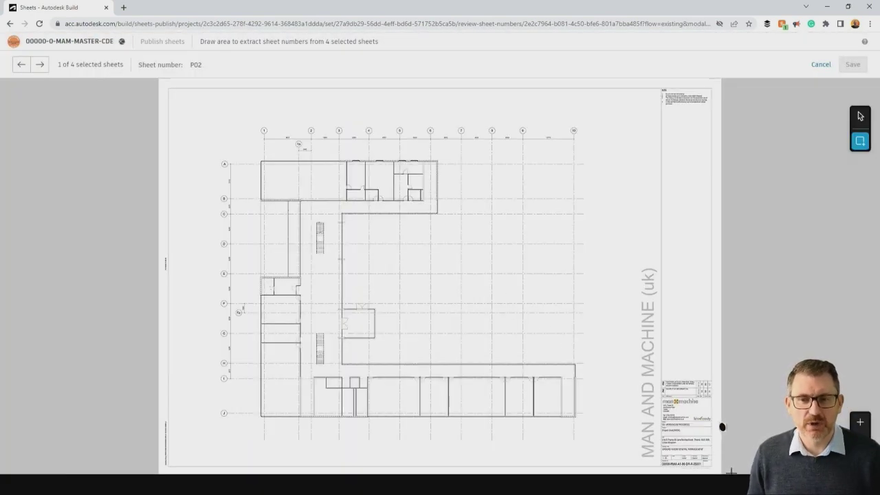
scroll(732, 471, "up", 10)
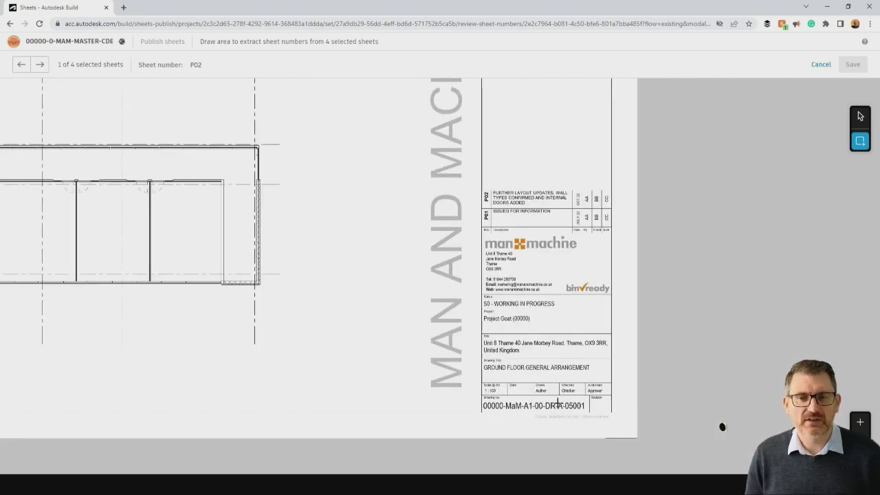
scroll(557, 404, "up", 2)
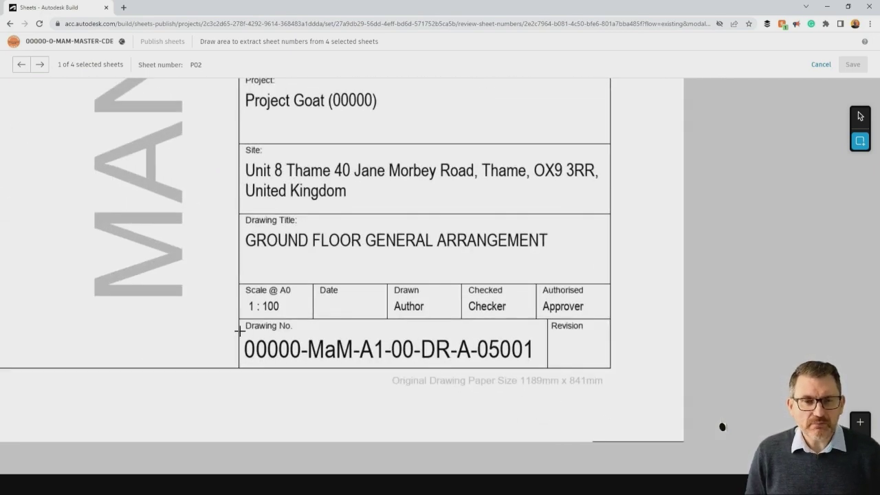
mouse_move(240, 331)
left_mouse_down()
mouse_move(345, 359)
mouse_move(547, 367)
left_mouse_up()
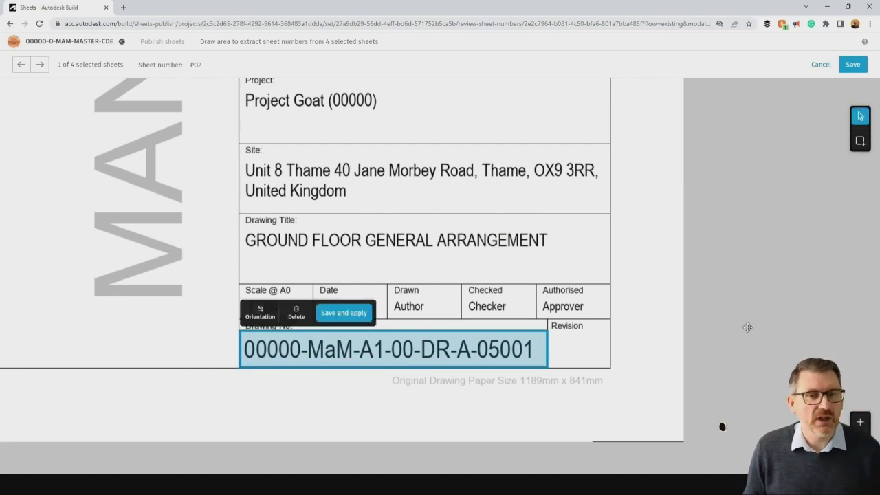
left_click(857, 68)
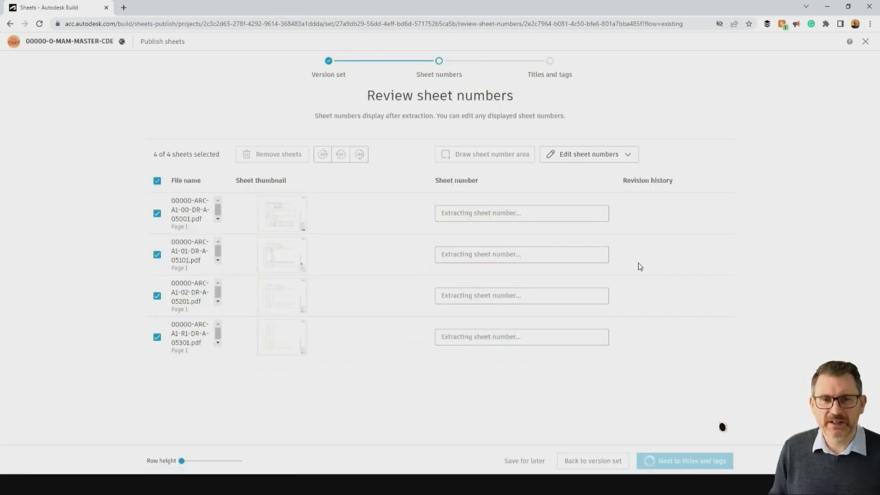
right_click(268, 474)
key("Escape")
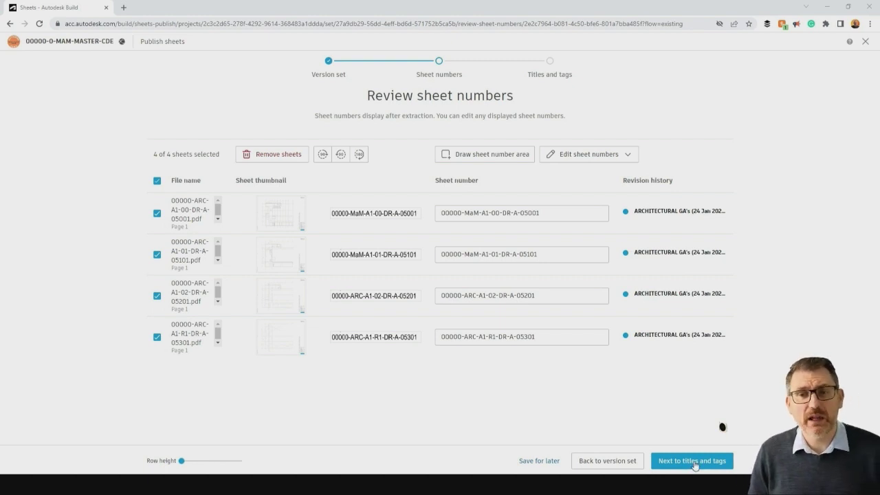
left_click(589, 158)
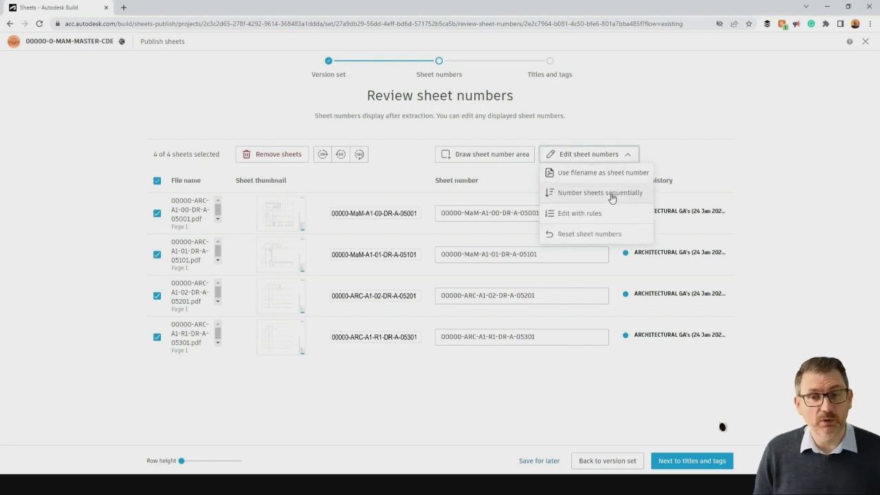
- Proceed to titles and tags and extract all four sheet titles from an area drawn around the title block's Drawing Title text
left_click(682, 463)
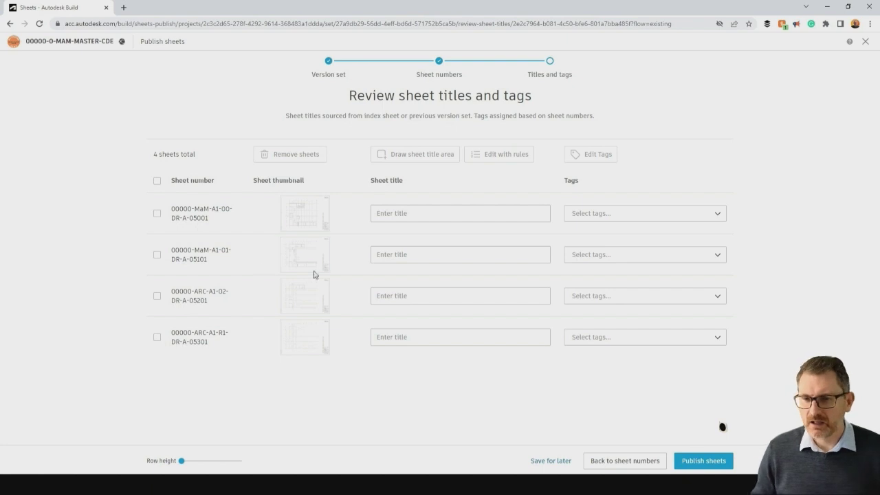
left_click(157, 183)
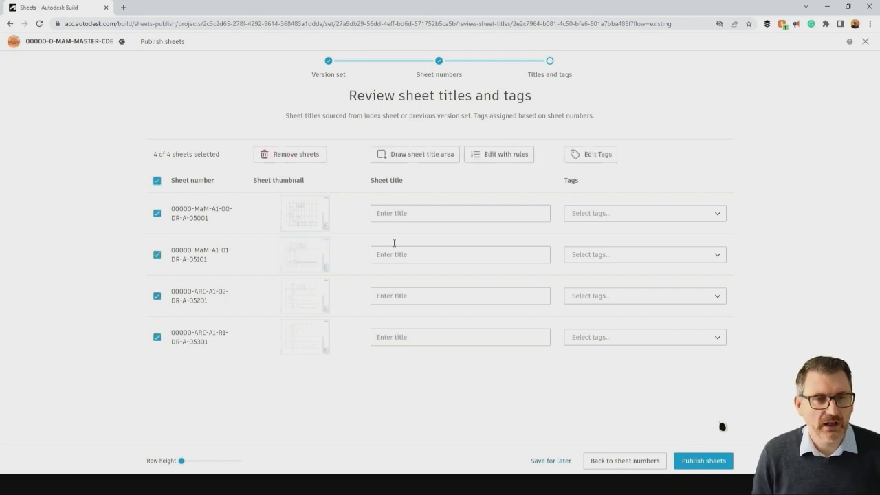
left_click(447, 154)
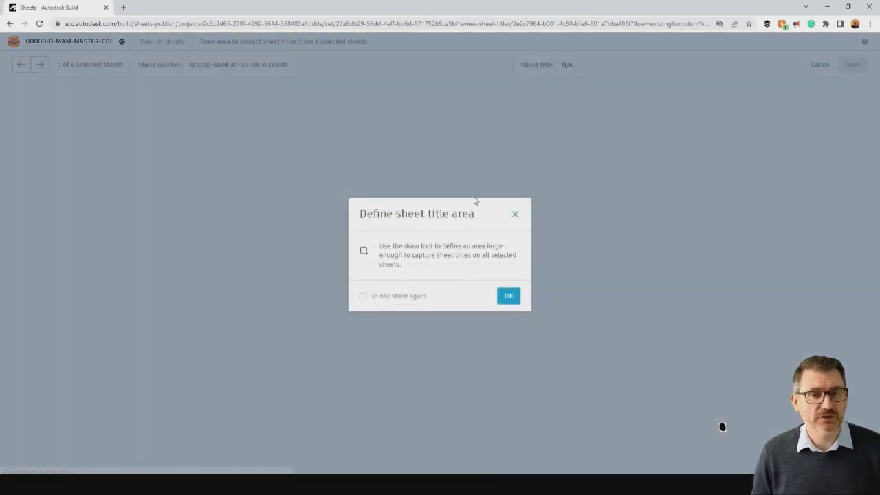
left_click(513, 297)
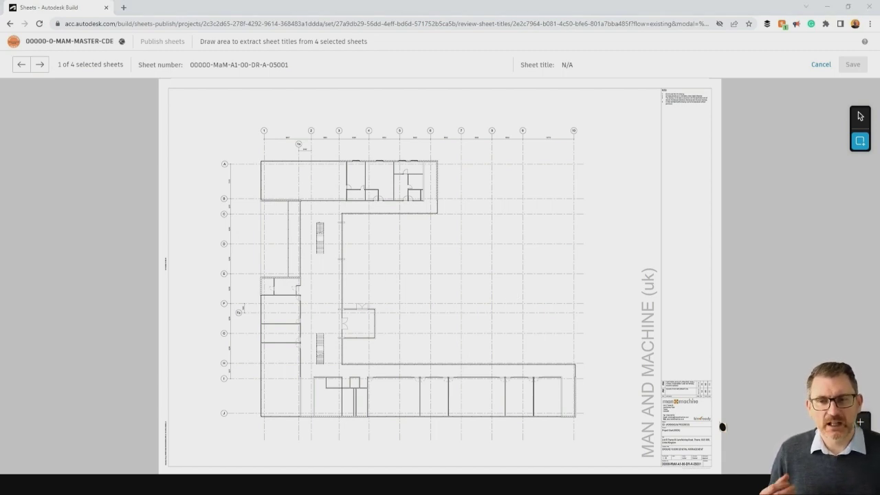
scroll(680, 419, "up", 10)
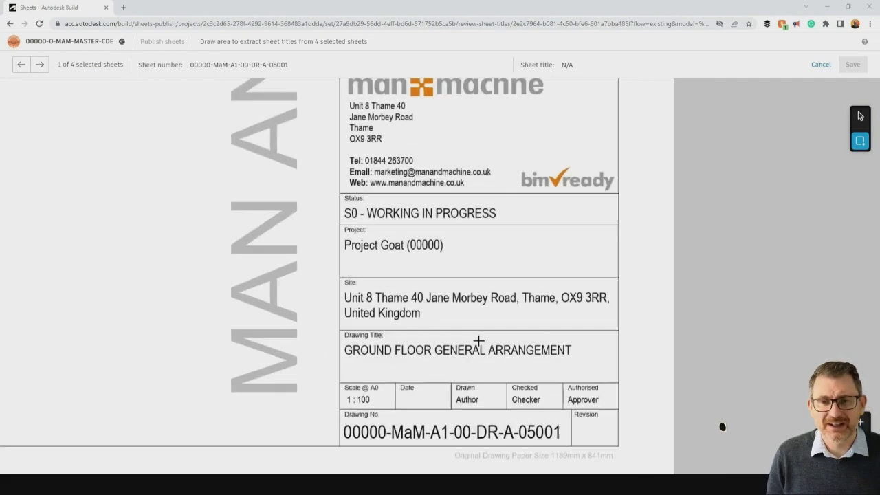
mouse_move(256, 323)
left_mouse_down()
mouse_move(298, 343)
mouse_move(660, 383)
left_mouse_up()
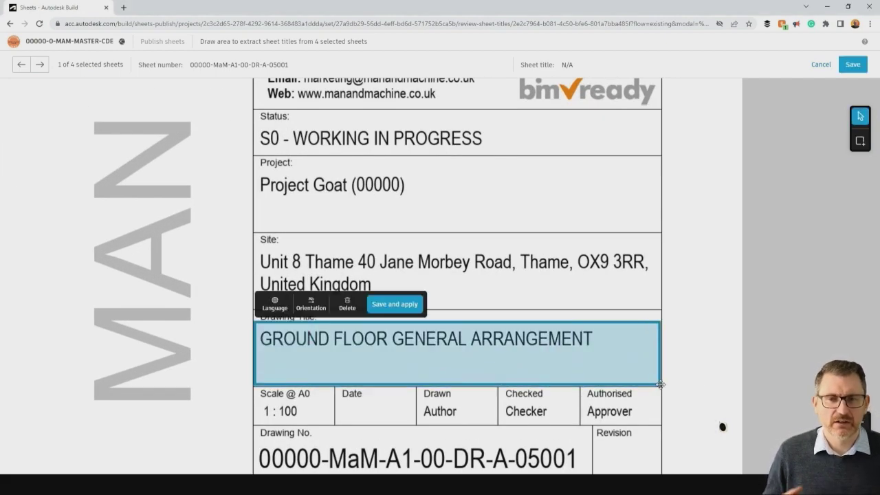
left_click(395, 305)
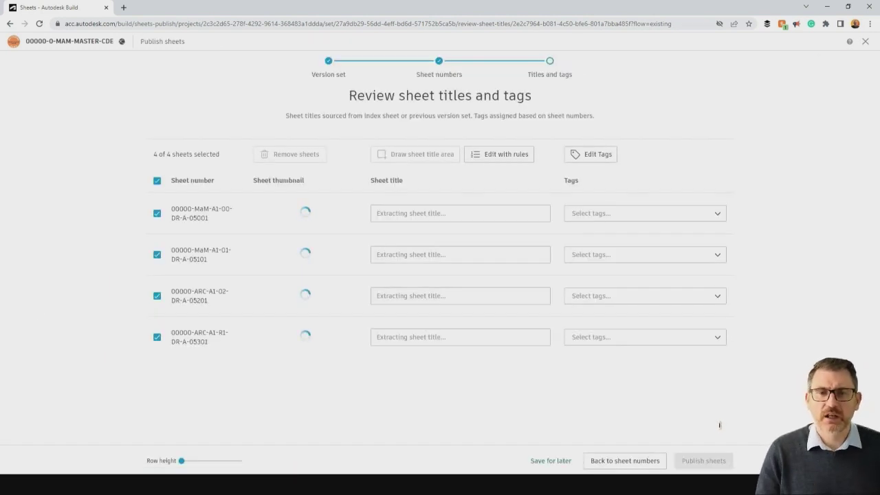
- Create the tag Architecture, apply it to all four sheets, and publish the sheets
left_click(608, 214)
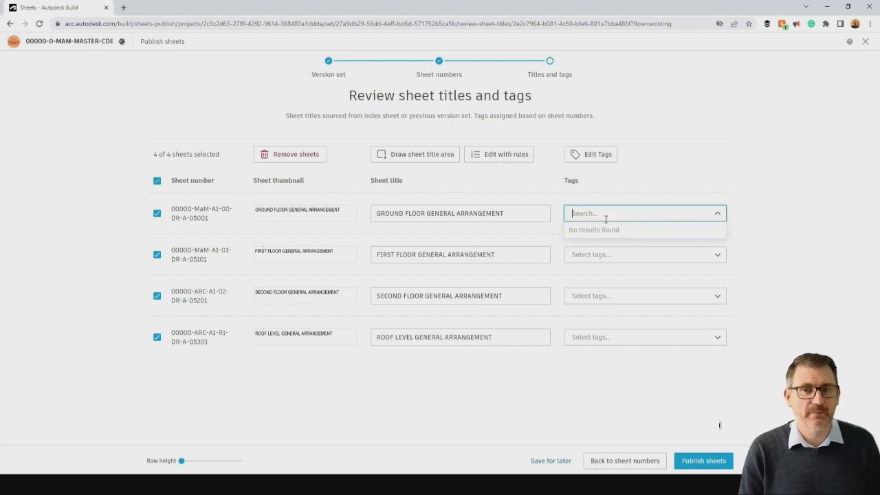
left_click(586, 155)
left_click(401, 192)
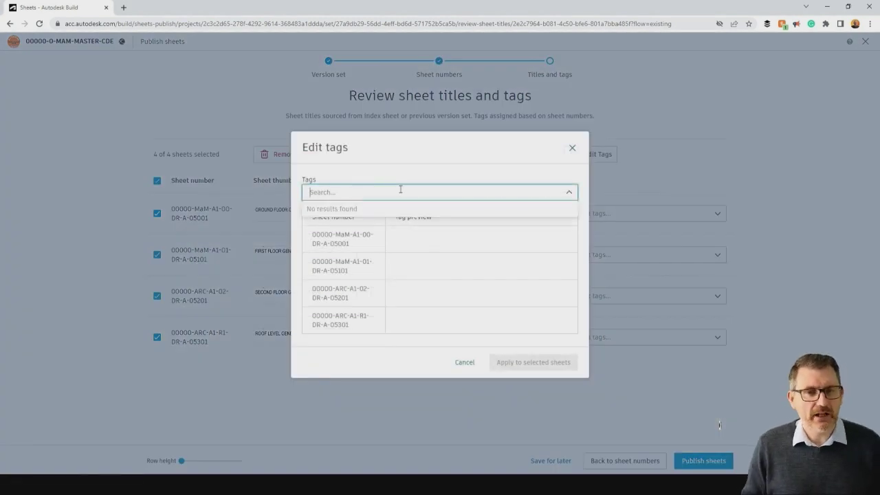
type("Archite")
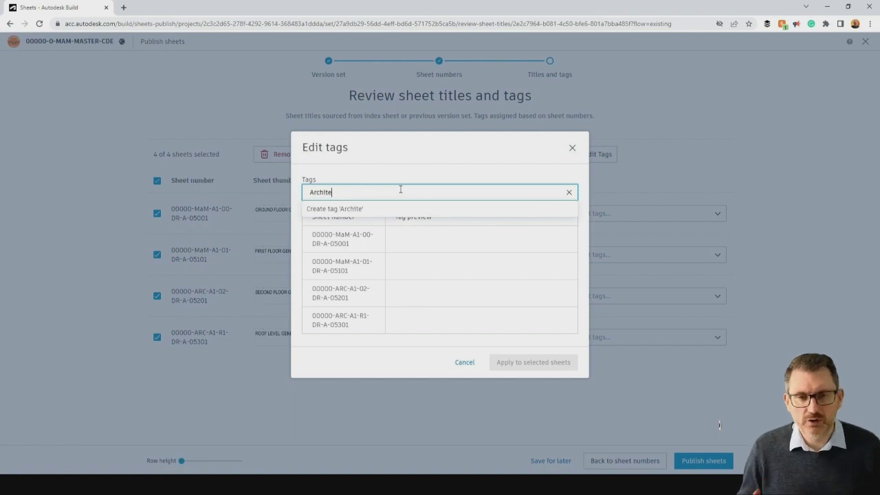
type("ctu")
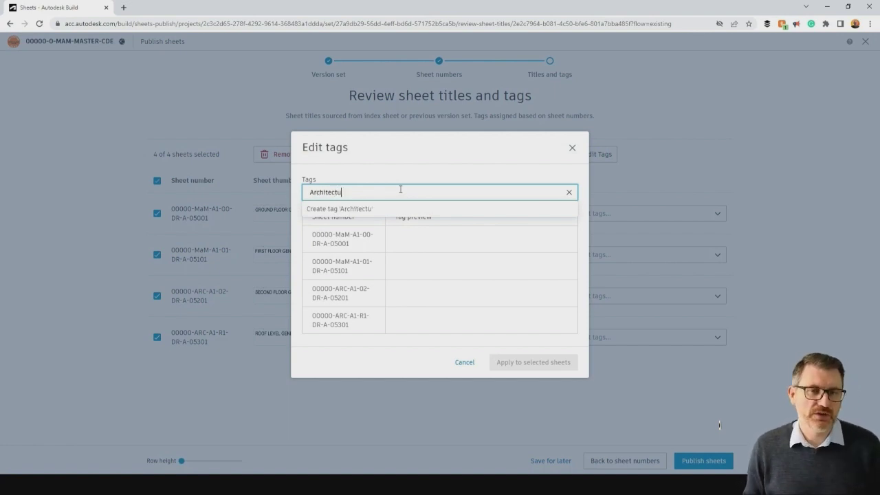
type("re")
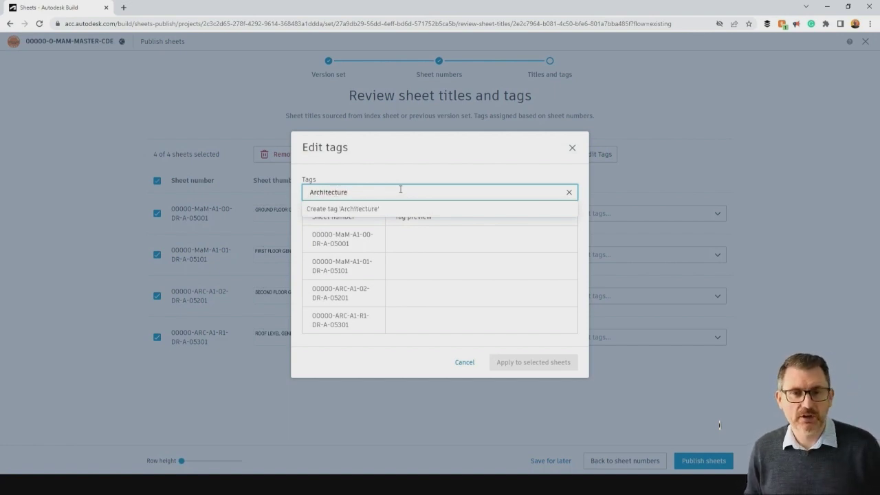
key("Return")
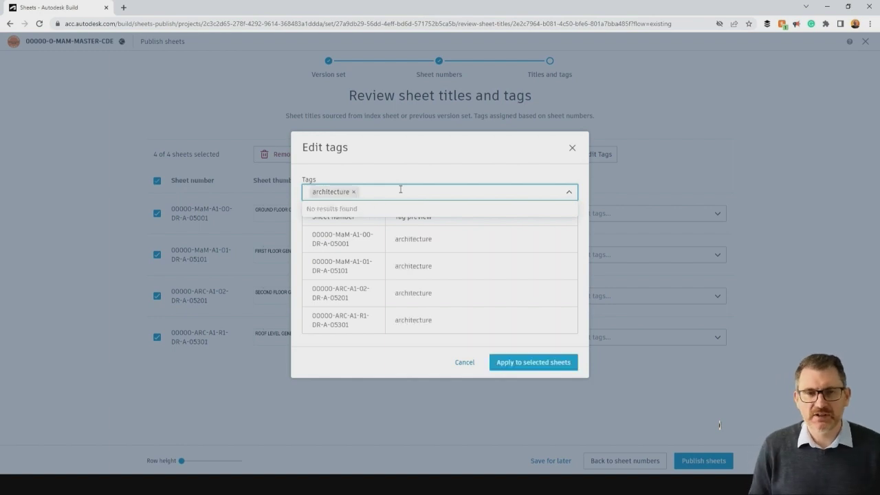
left_click(427, 165)
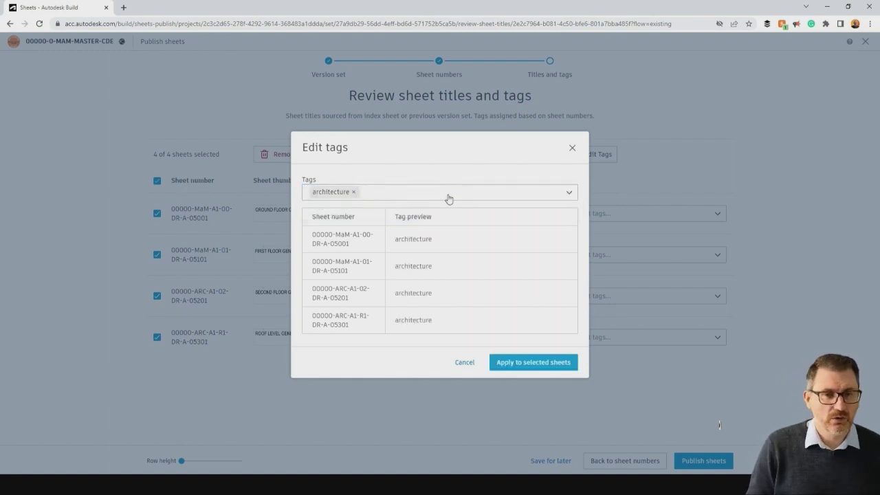
left_click(523, 365)
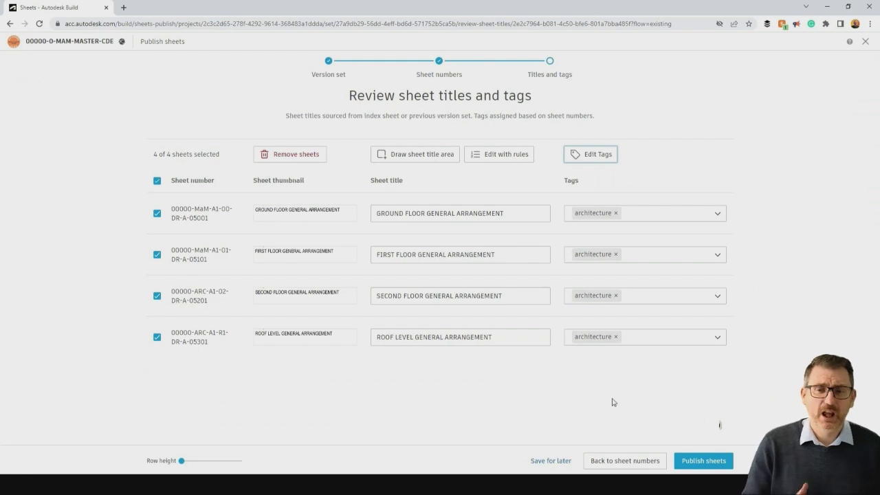
left_click(708, 466)
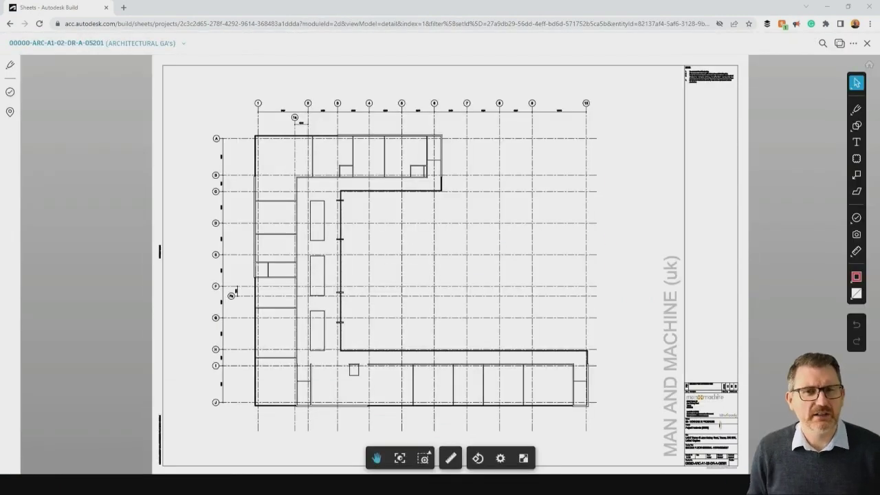
- Close the open second floor general arrangement sheet and return to the project's sheet list
left_click(866, 42)
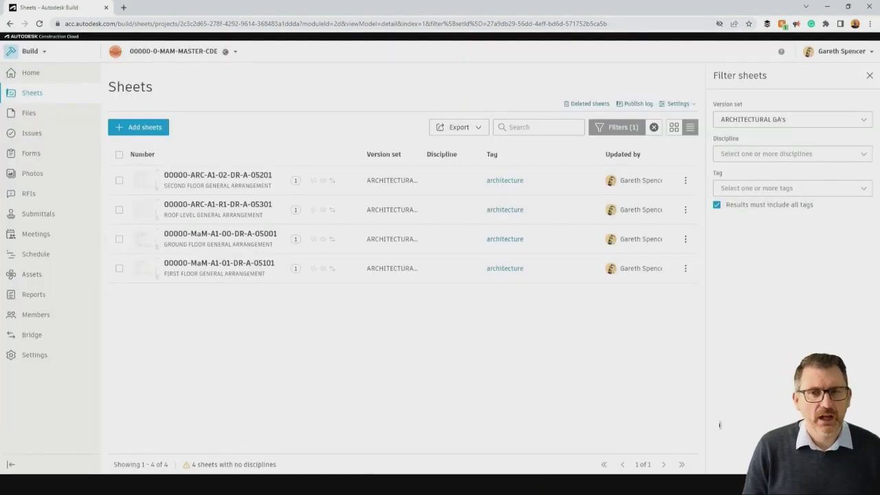
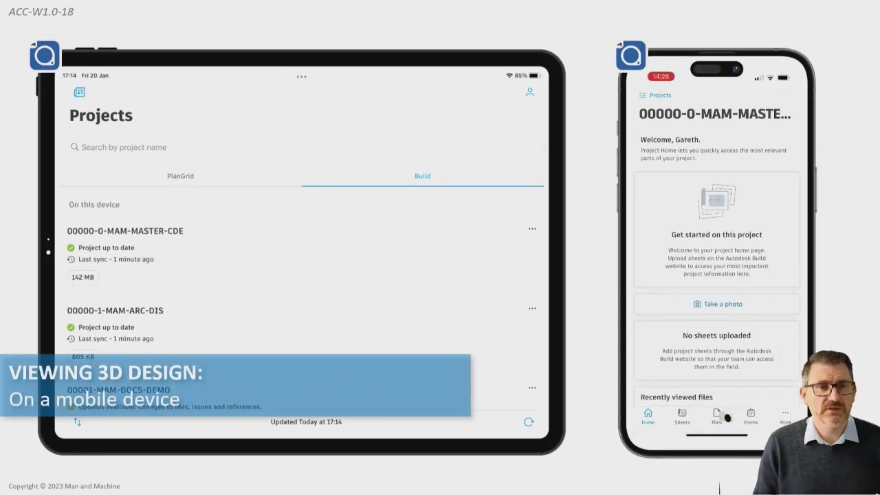
- On the tablet, open project 00000-0-MAM-MASTER-CDE and view model 00000-MEC-A1-XX-M3-M-00001.rvt from the SHARED-MEP-MOD folder under 003.SHARED
left_click(726, 418)
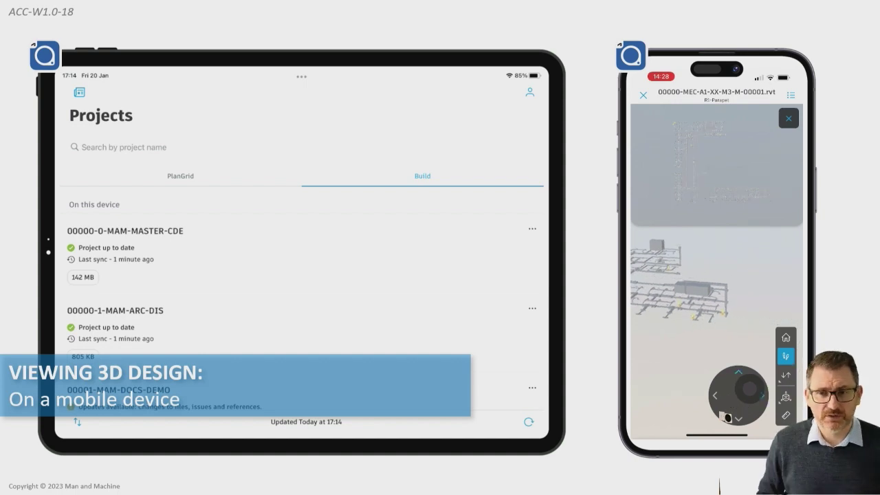
left_click(125, 231)
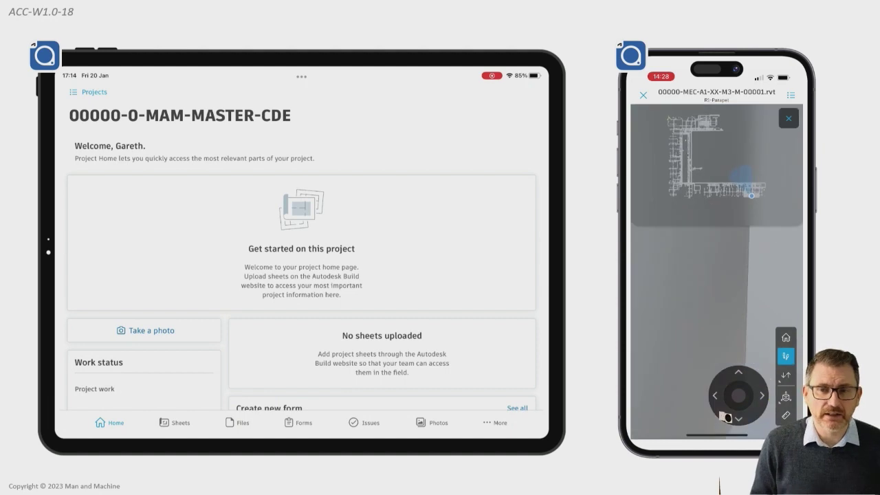
left_click(238, 422)
left_click(260, 200)
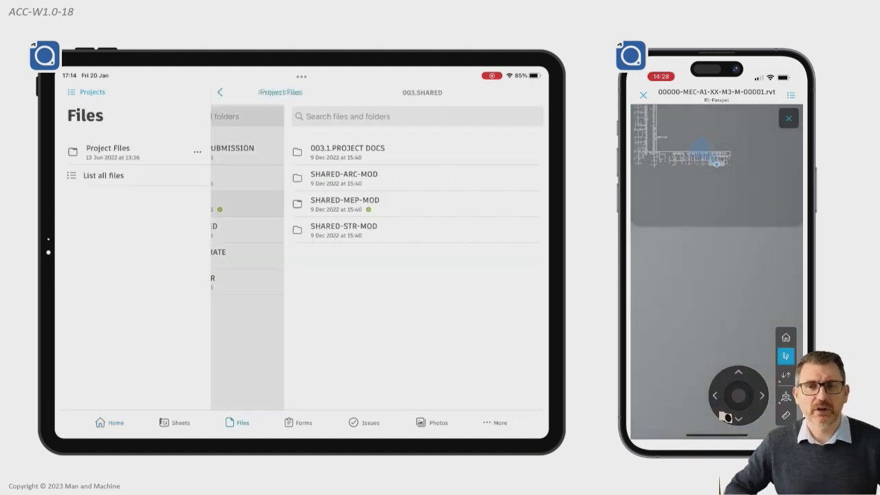
left_click(272, 204)
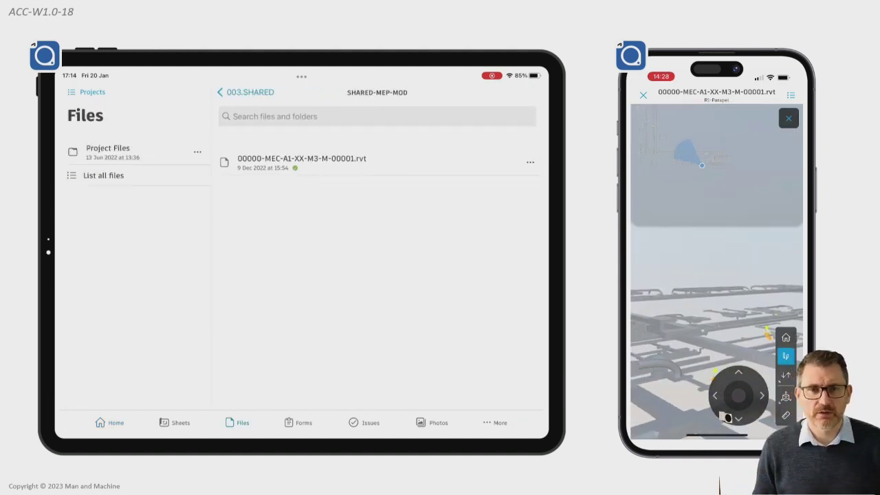
left_click(302, 162)
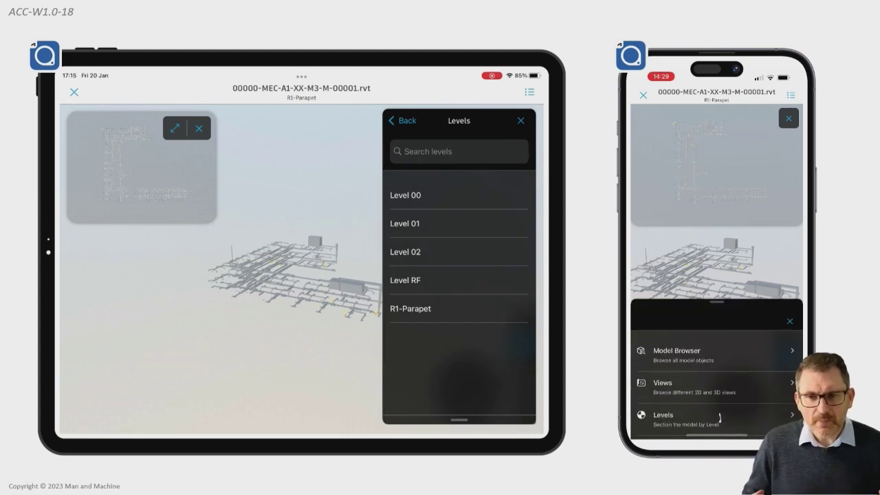
left_click(719, 417)
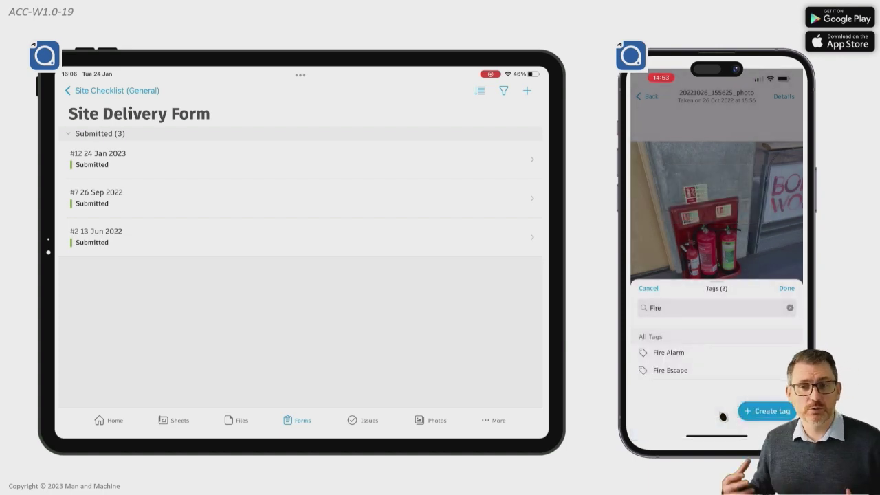
- On the phone, close the tag list of the fire extinguisher photo and open the photo's details
left_click(723, 416)
left_click(722, 416)
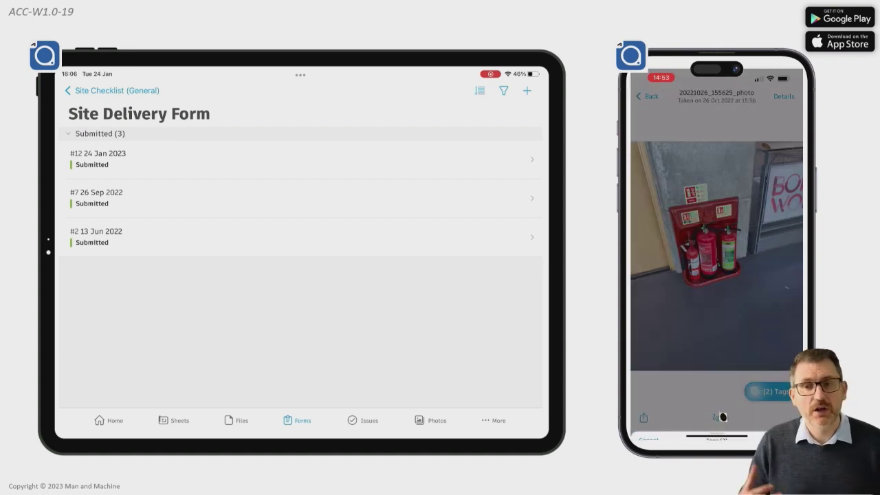
left_click(723, 416)
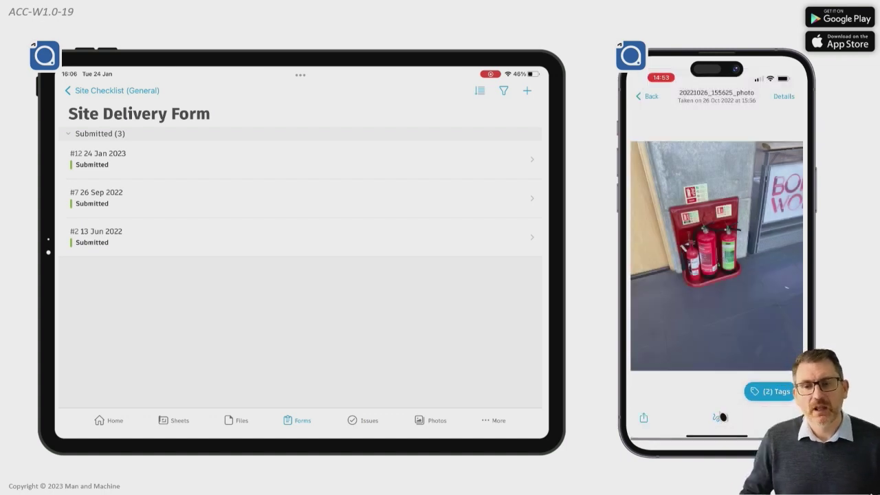
left_click(784, 96)
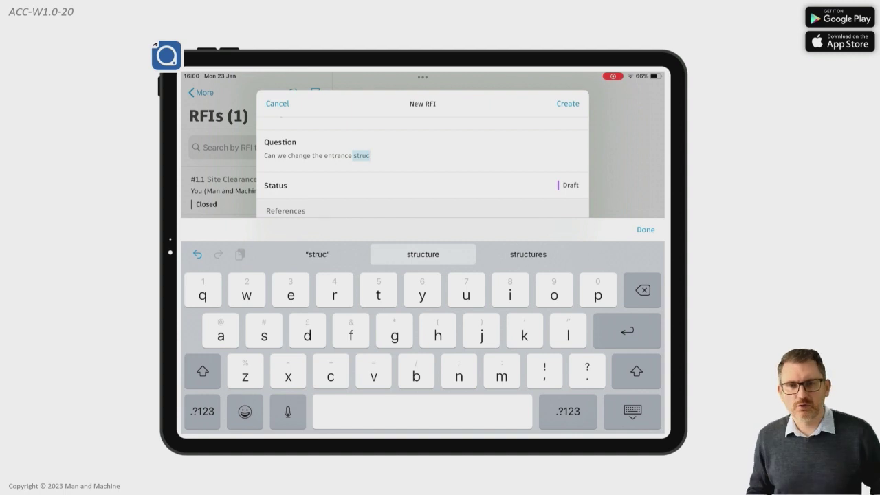
- Complete the first sentence of the new RFI's question as "Can we change the entrance structure from concrete to steelwork."
type("om concrete to steelwo")
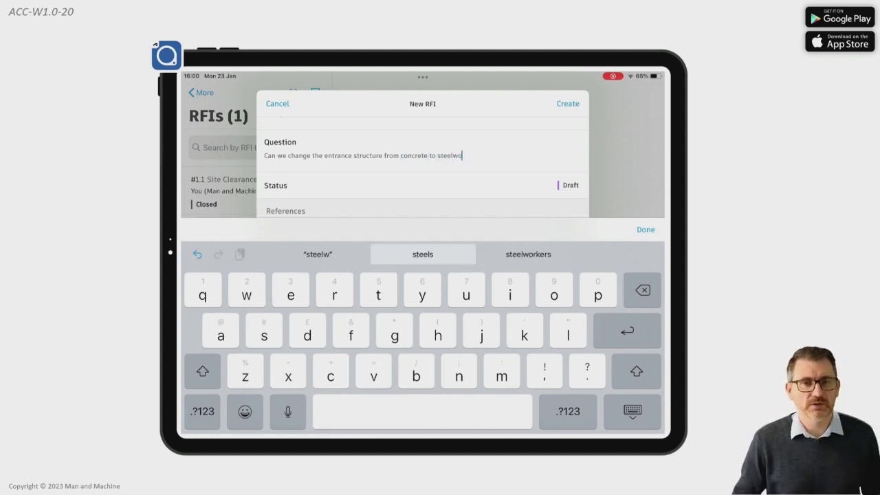
type("rk")
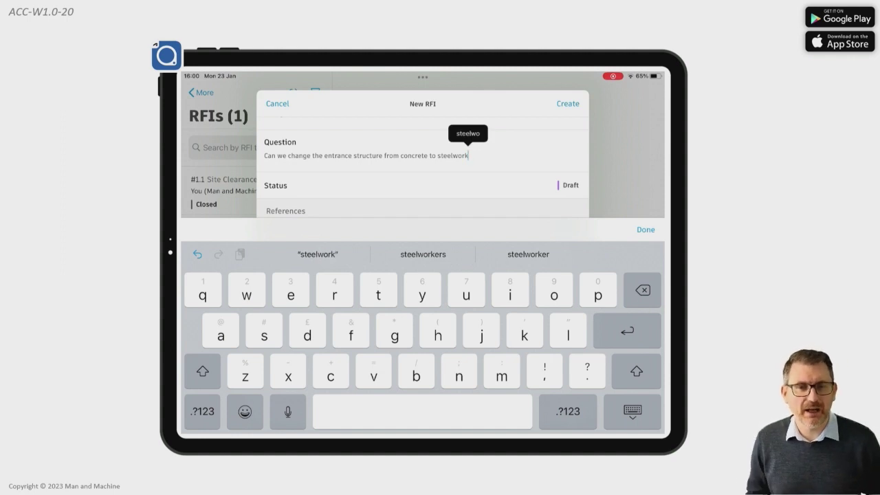
type("s")
key("BackSpace")
type(".")
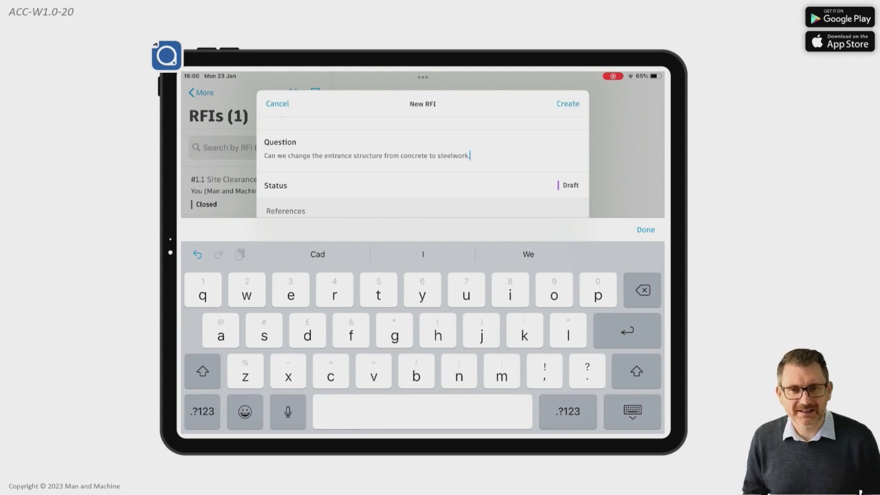
- Add a second sentence to the RFI question: "Preferably square or circular sections."
type(" Pref")
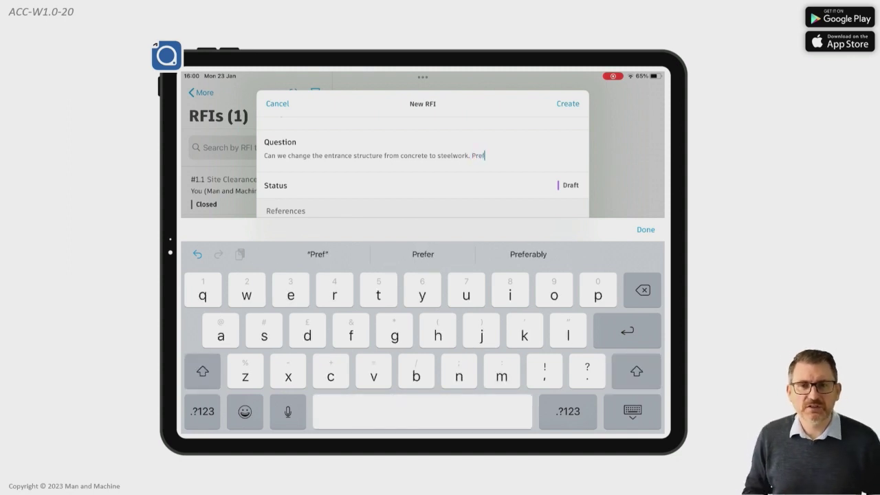
left_click(528, 253)
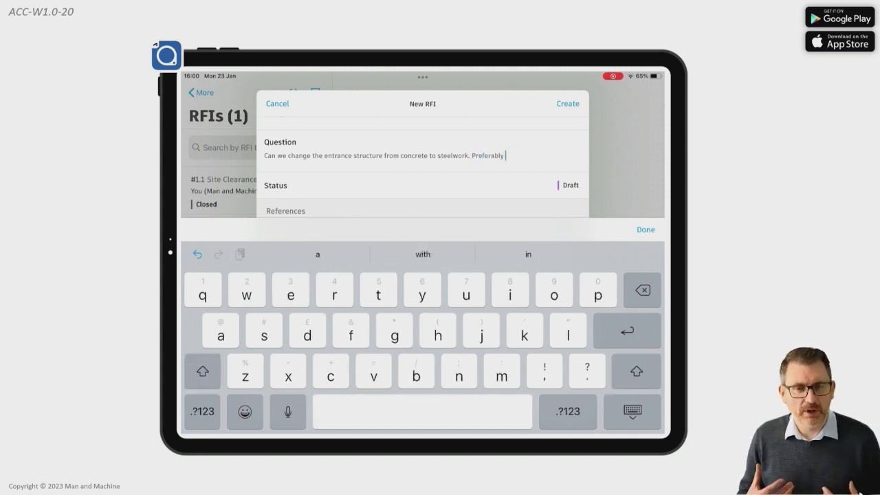
type("s")
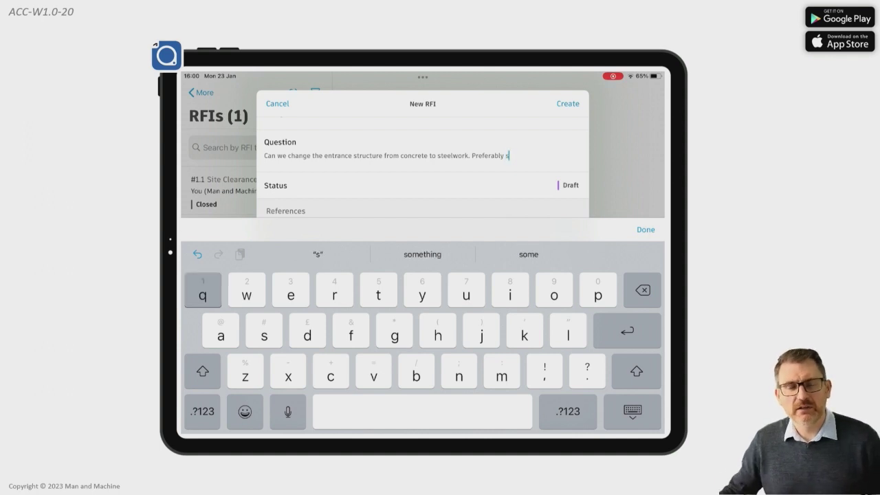
type("quare o")
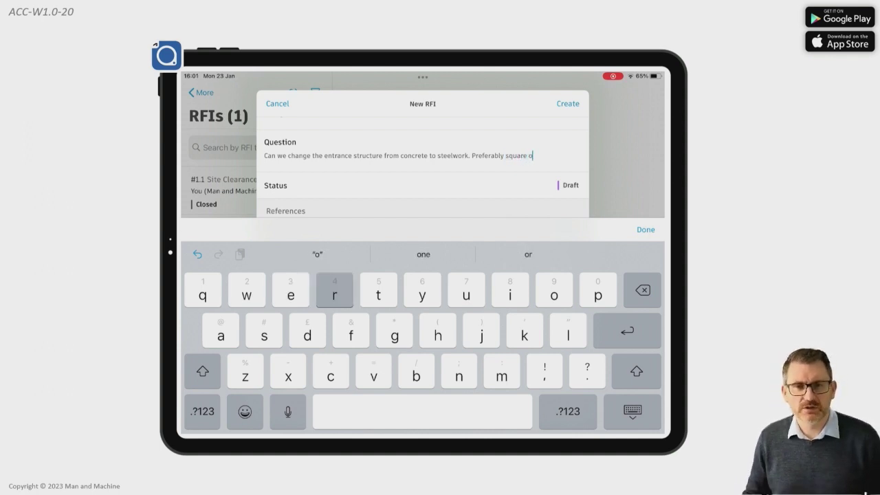
type("r circ")
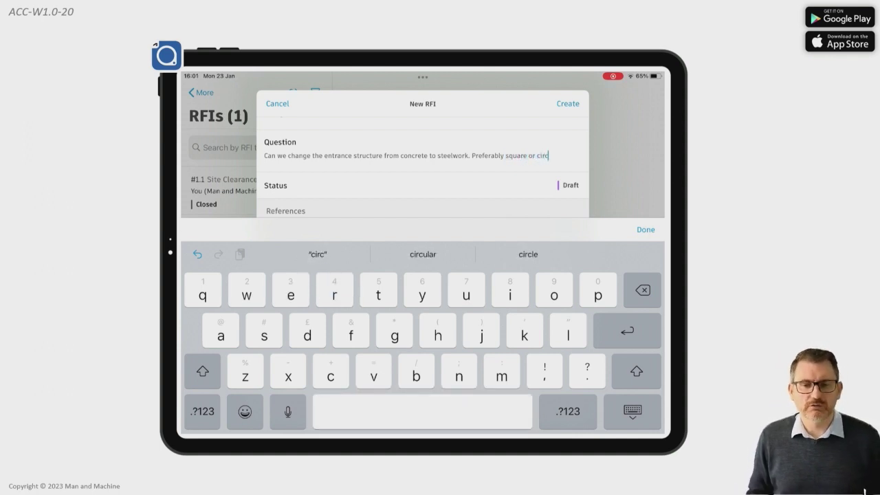
left_click(423, 254)
type("s")
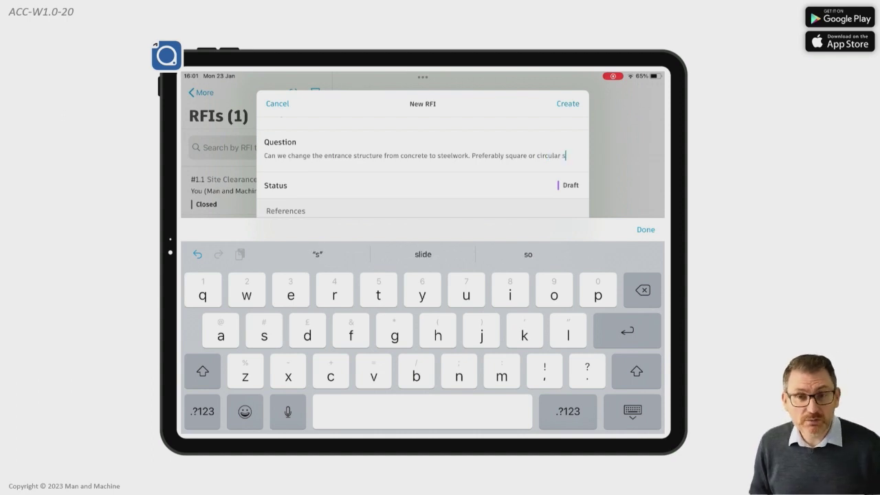
type("ections")
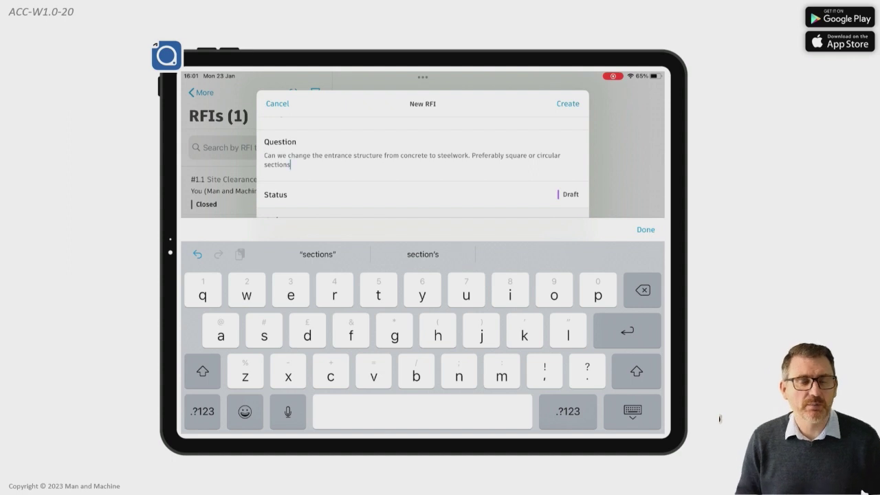
key("shift")
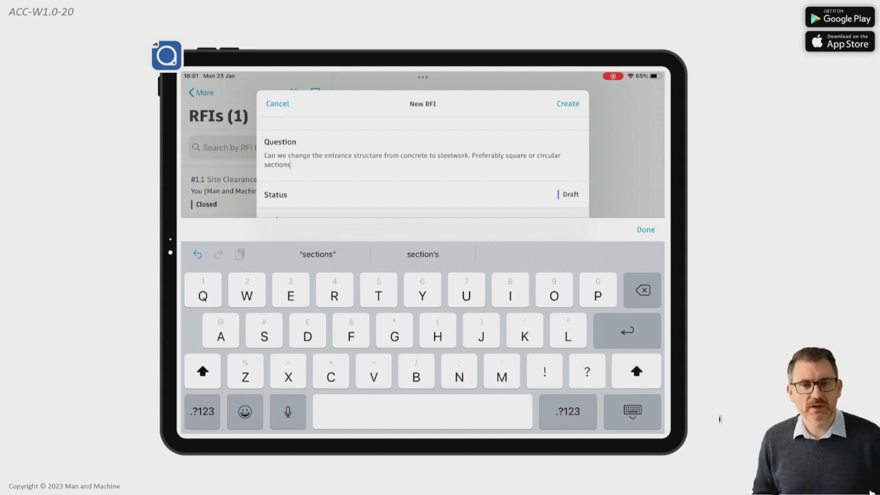
key("shift")
type(".")
- Check the remaining fields of the new RFI and create it with the status Draft
scroll(422, 165, "down", 2)
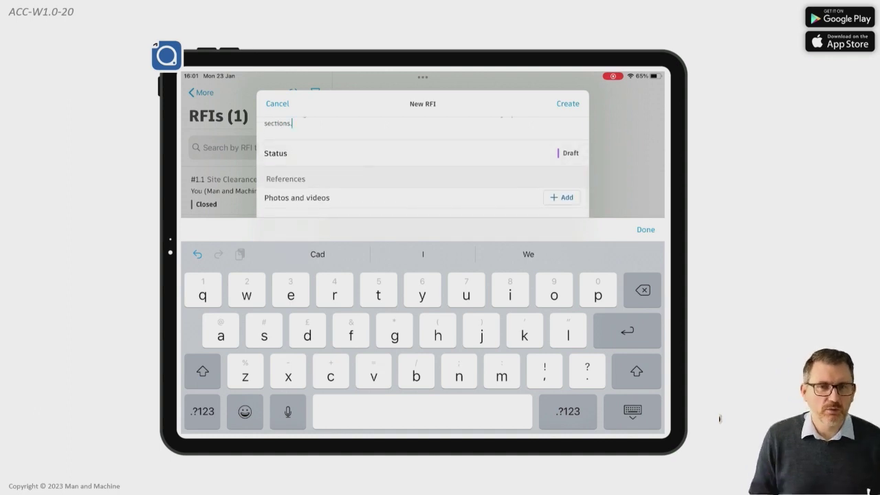
scroll(422, 165, "down", 1)
left_click(632, 411)
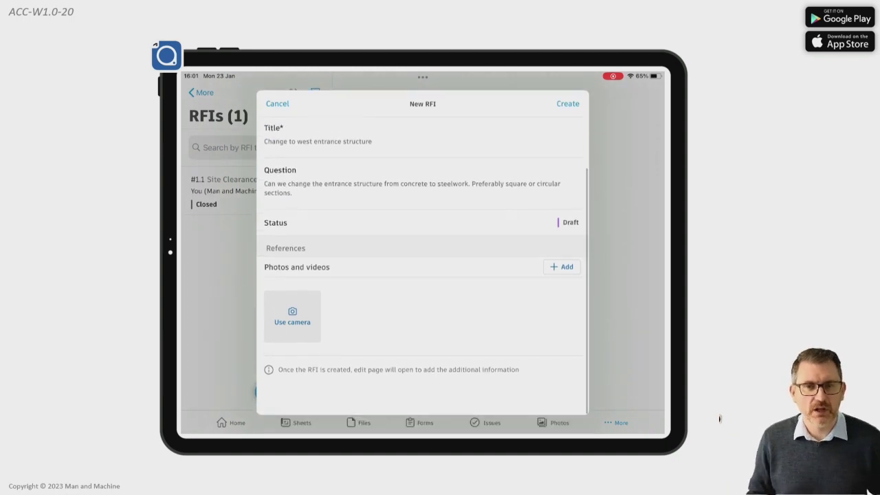
left_click(568, 103)
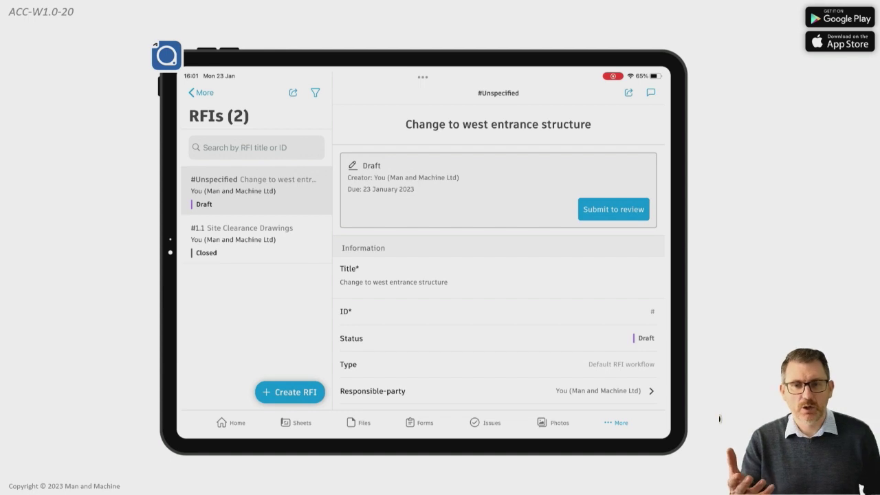
- Review the draft RFI's details, start its submission to review, and assign the first listed MaM Architects member as reviewer
scroll(499, 275, "down", 3)
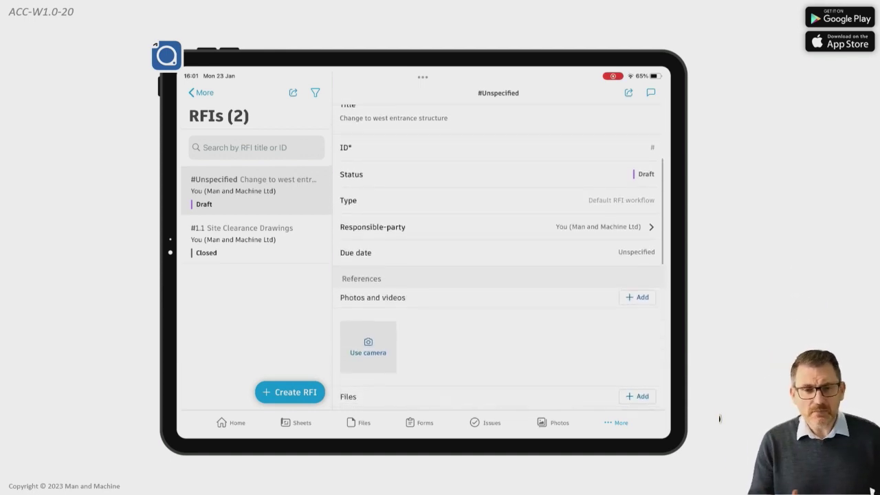
scroll(498, 275, "down", 3)
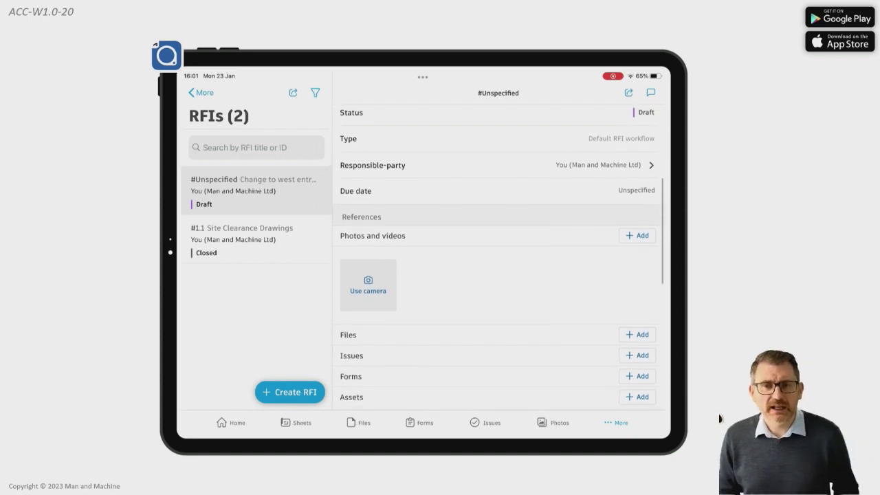
scroll(498, 275, "up", 5)
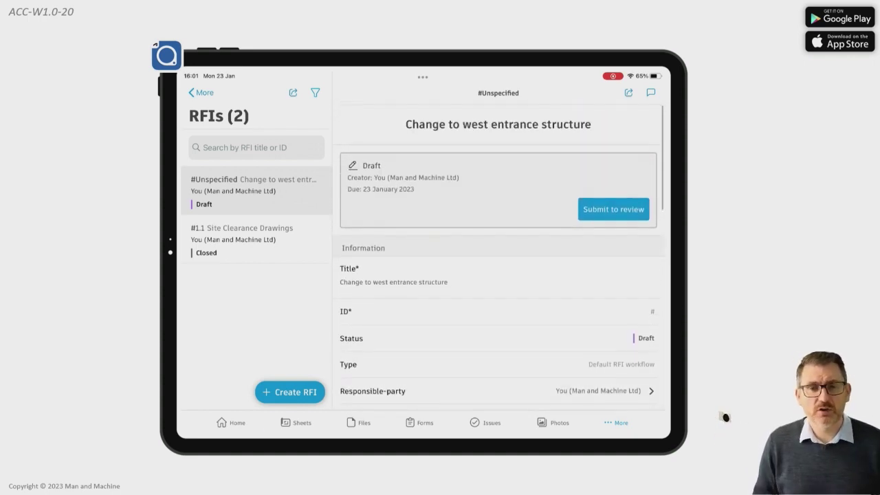
left_click(614, 209)
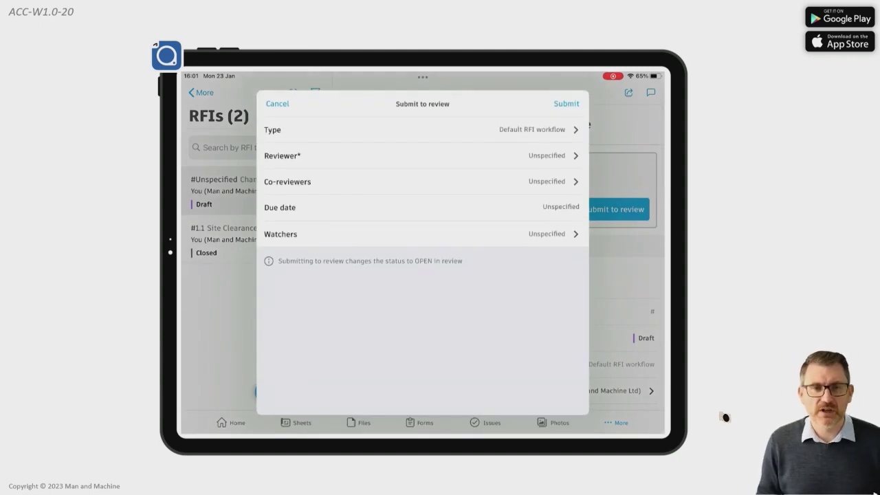
left_click(282, 155)
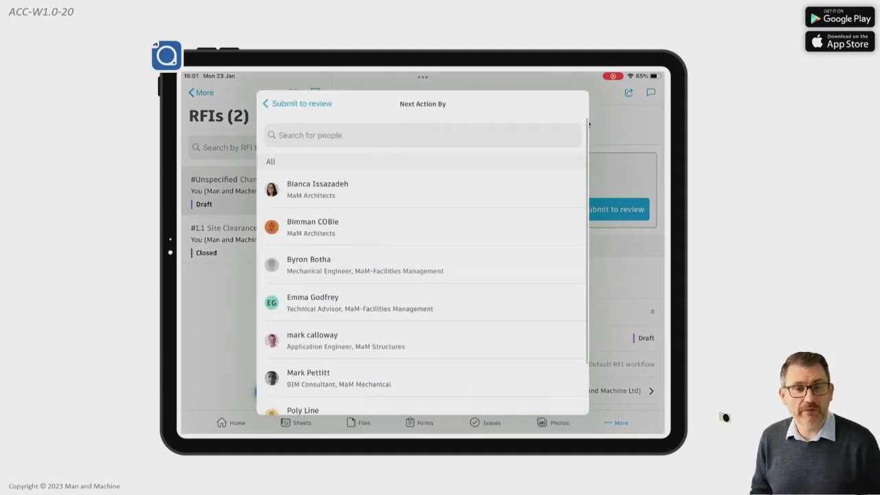
left_click(318, 188)
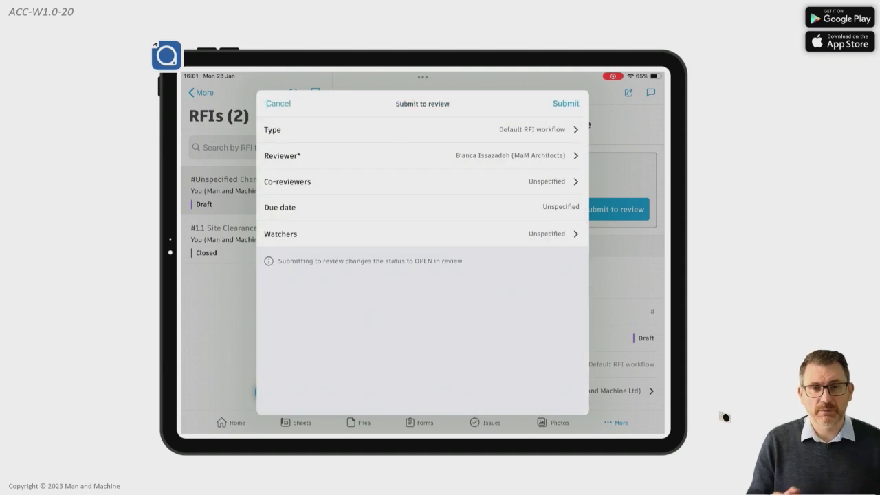
- Search the co-reviewers by first name and add the BIM Consultant from MaM Architects
left_click(287, 182)
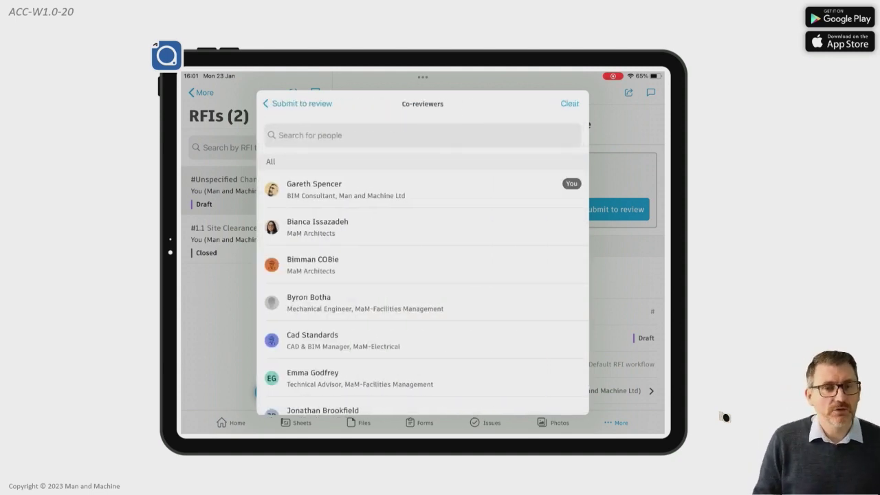
left_click(343, 135)
type("Richar")
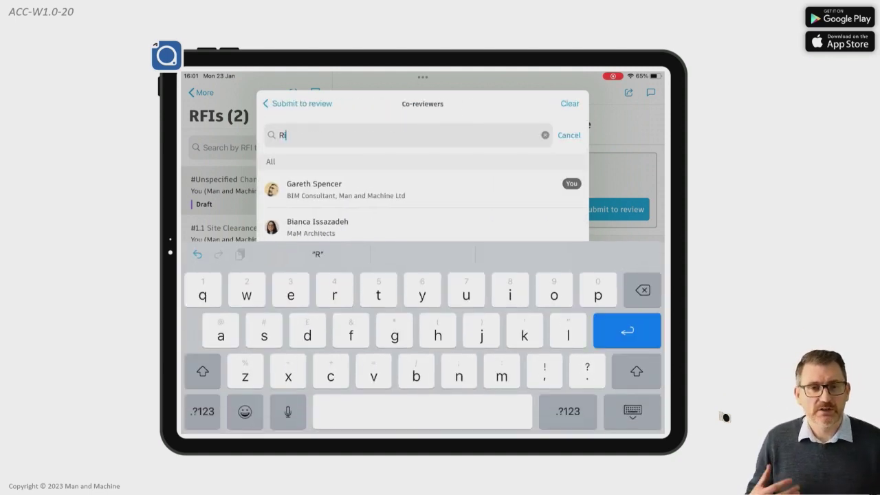
type("d")
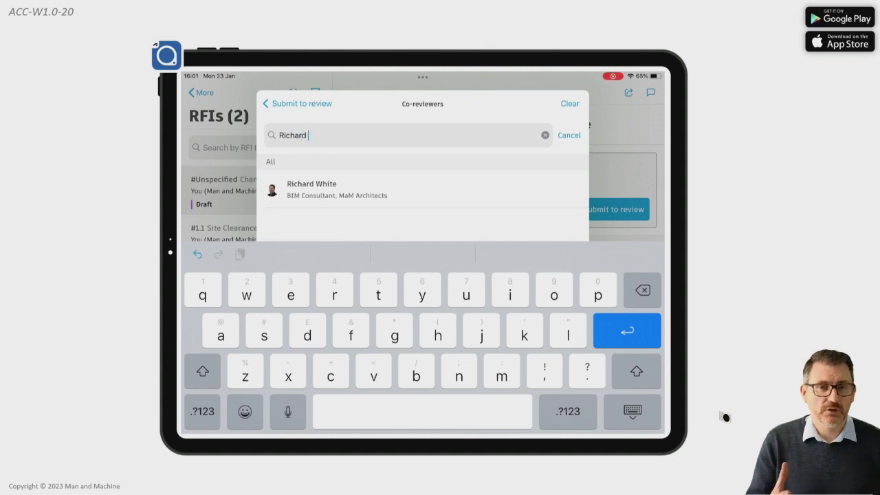
left_click(303, 188)
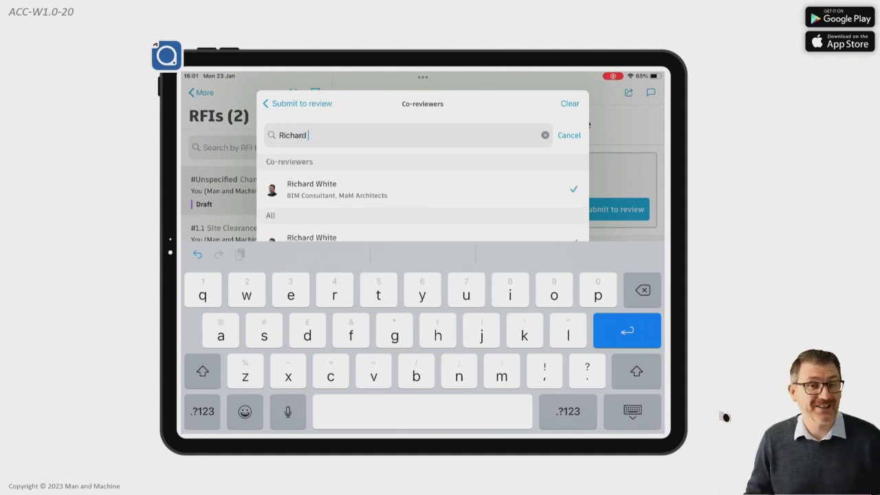
- Finish choosing the RFI's co-reviewer and set the submission's due date to 30 January 2023
left_click(297, 103)
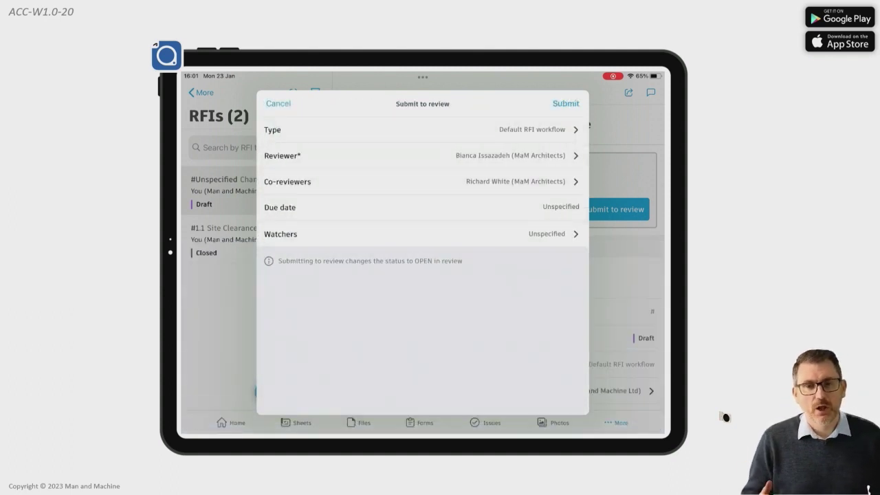
left_click(422, 207)
scroll(366, 256, "down", 7)
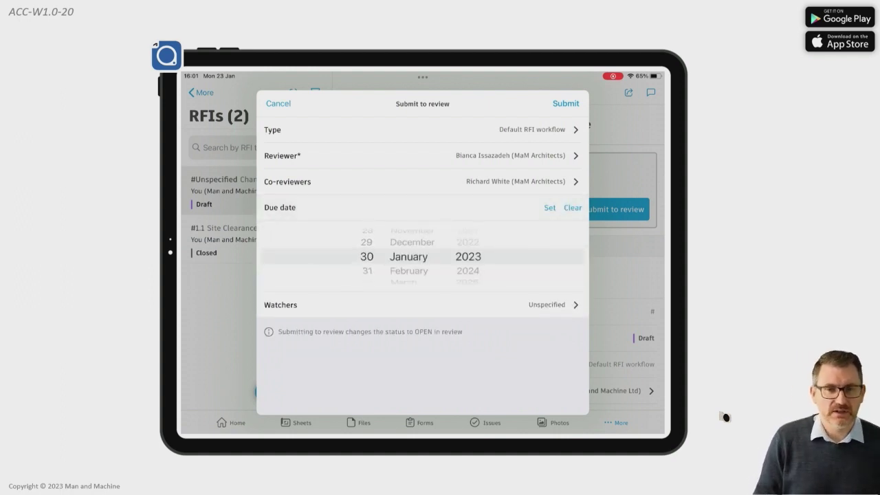
left_click(550, 207)
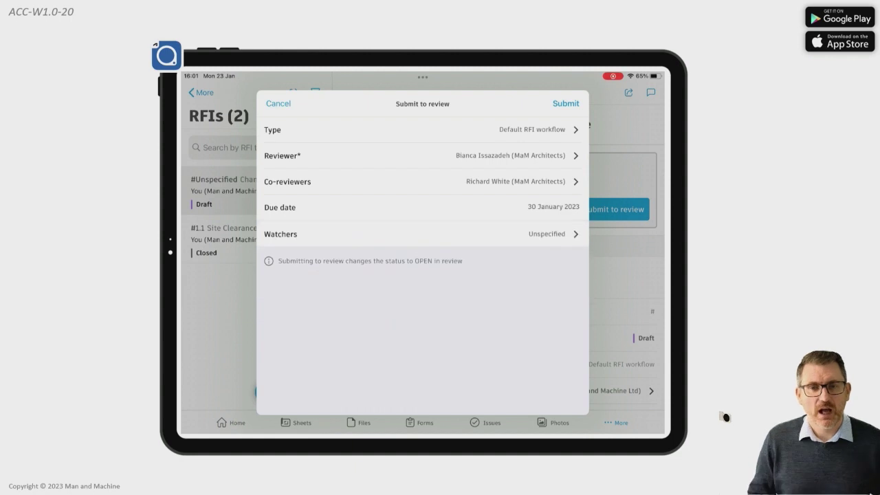
- Add the first listed MaM Project Management member as watcher and submit the RFI to review
left_click(550, 234)
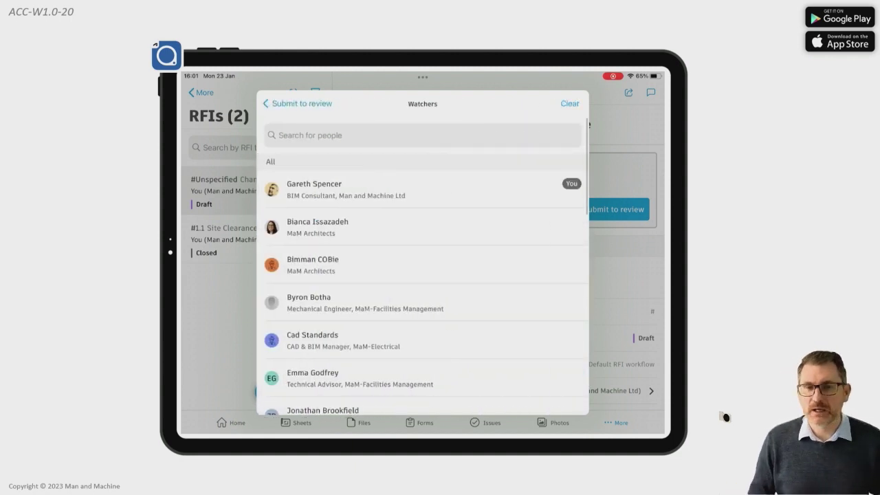
scroll(422, 275, "down", 2)
scroll(422, 275, "down", 3)
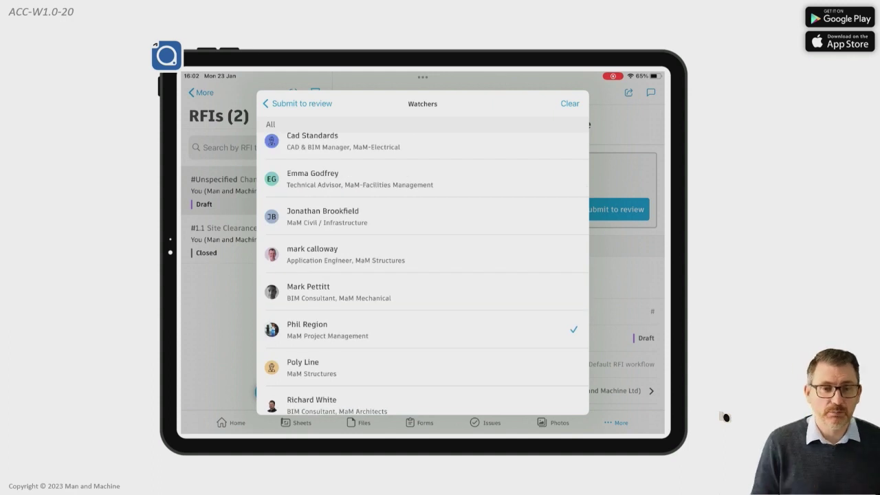
left_click(297, 103)
left_click(619, 102)
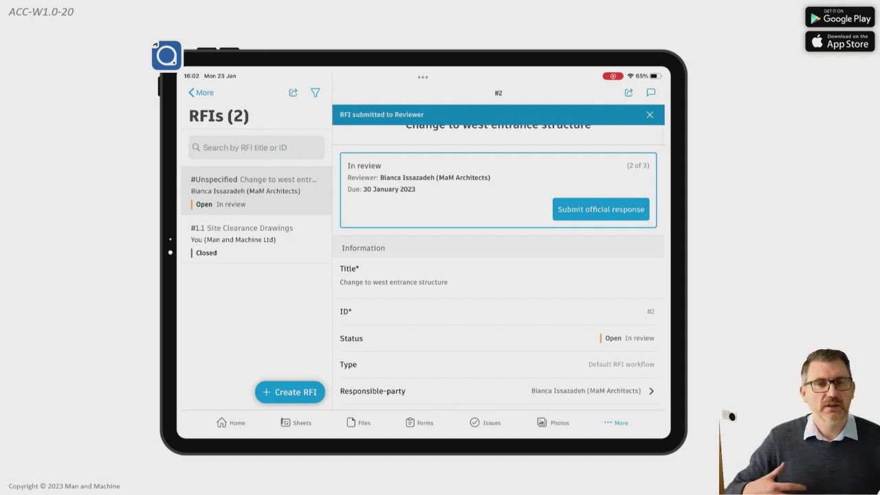
left_click(200, 92)
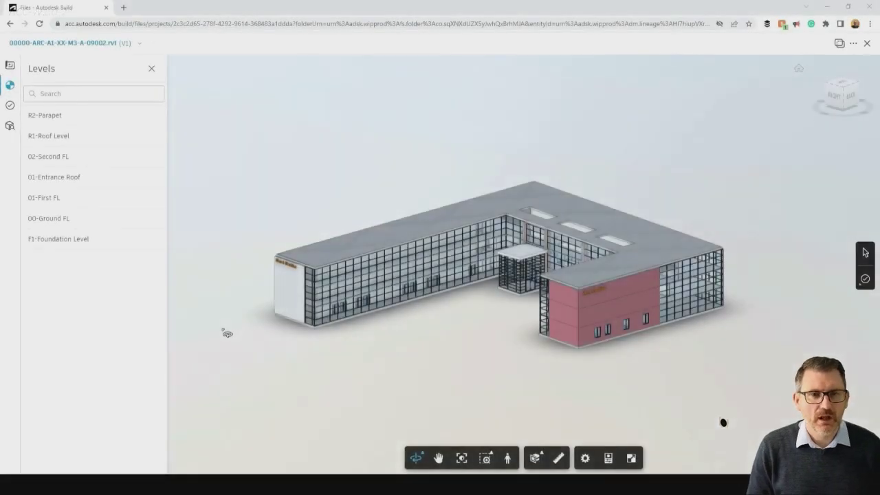
- Isolate level 01-First FL in the building model and place a Design issue on the floor between the stair balustrades
left_click(53, 198)
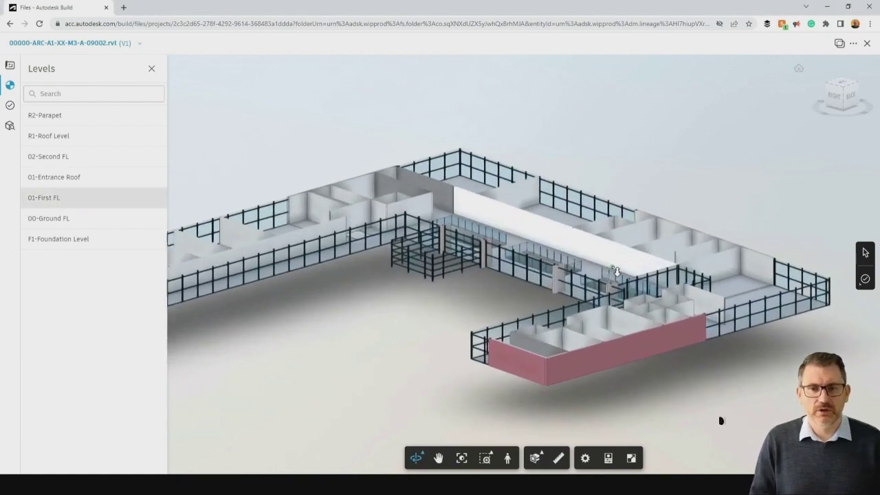
scroll(616, 270, "up", 6)
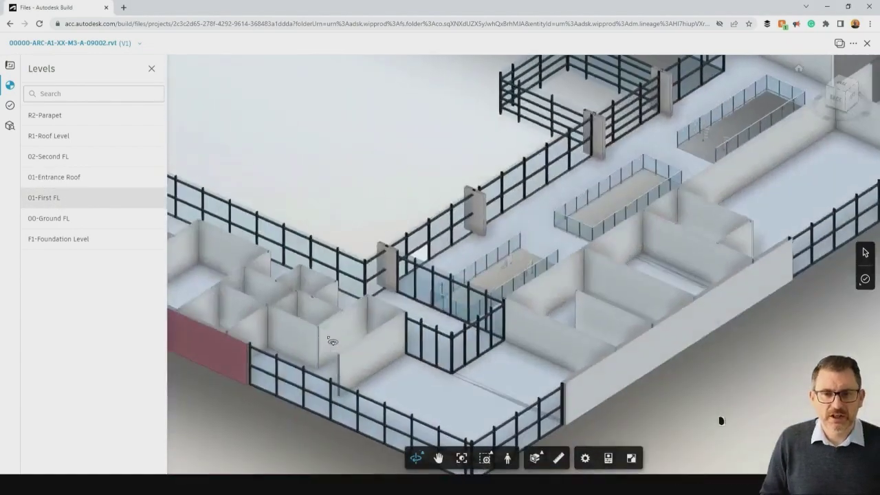
scroll(509, 256, "up", 5)
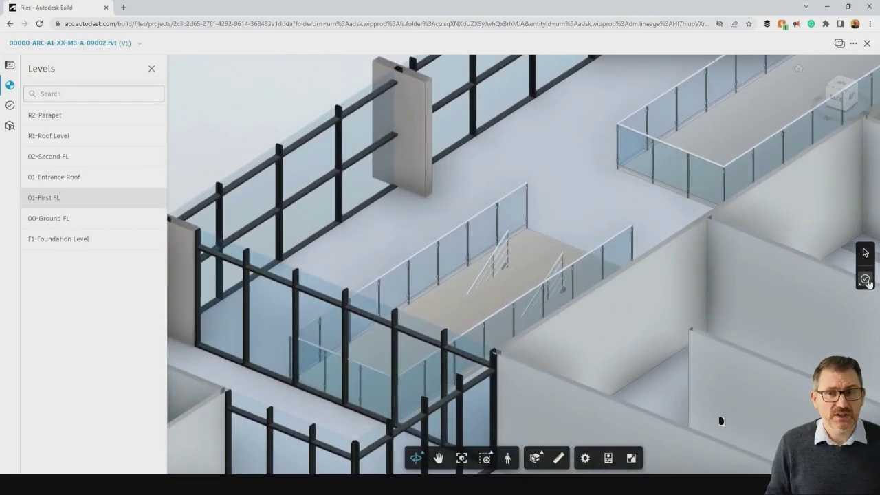
left_click(865, 279)
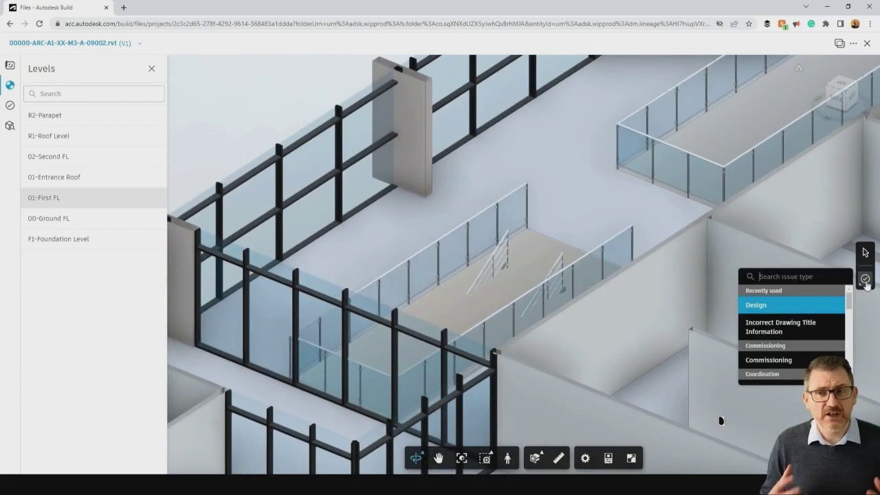
type("des")
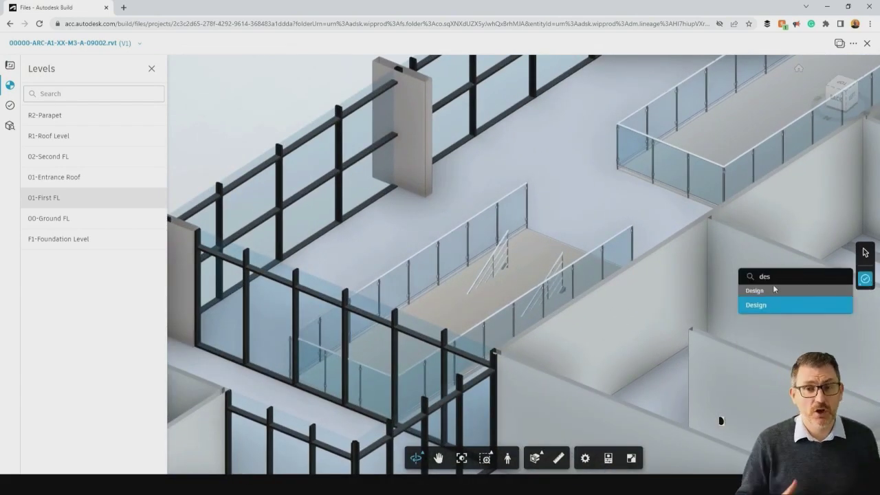
left_click(756, 306)
left_click(573, 247)
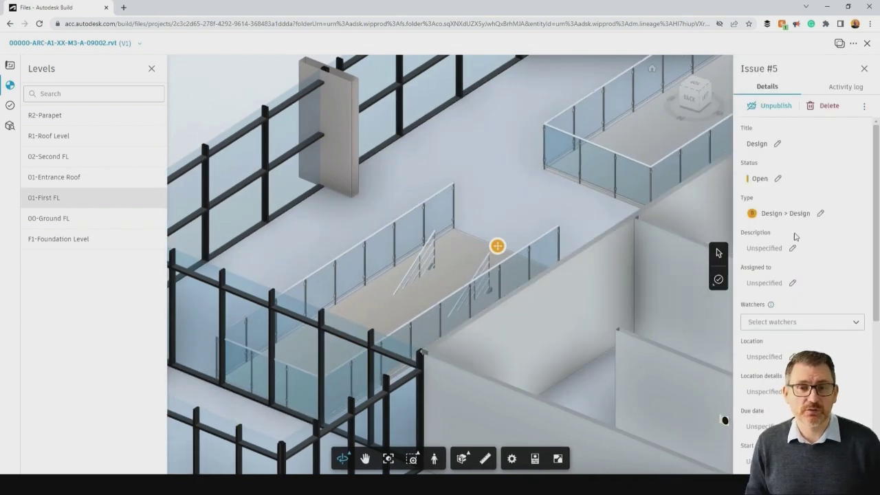
- Title the issue "Stair Void Missing" with description "Can someone please look at the model and check why the void is not showing where the stairs should be?"
left_click(776, 143)
type("Stair Void Missin")
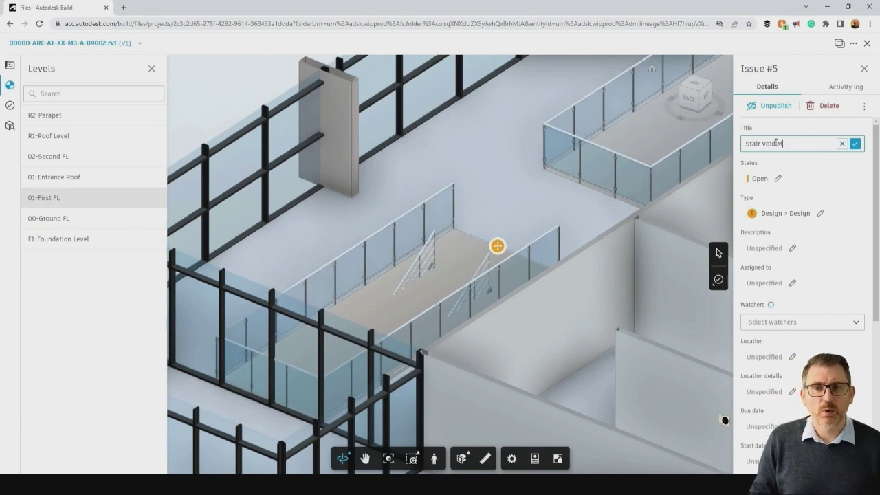
left_click(779, 253)
type("Can someone please look at the model and check why the void is not showing where the stairs should be?")
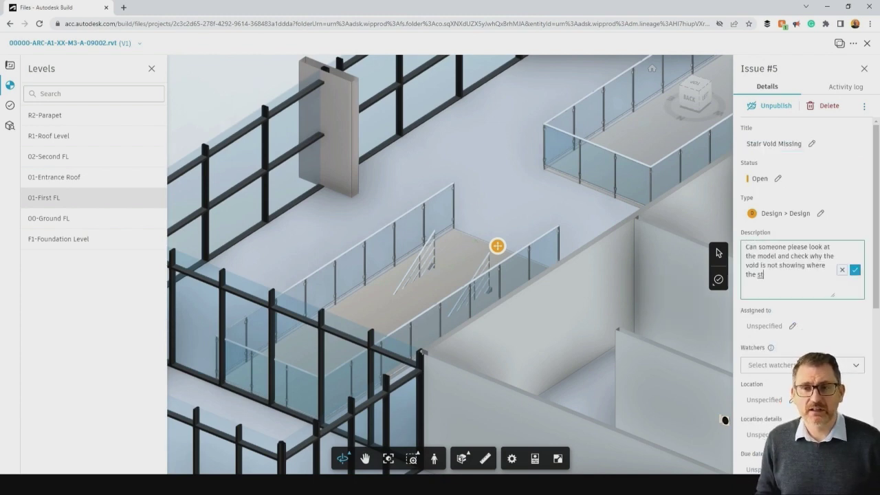
left_click(855, 269)
- Assign the issue to the company MaM Architects and add the first member found for "proj" from MaM Project Management as watcher
left_click(791, 308)
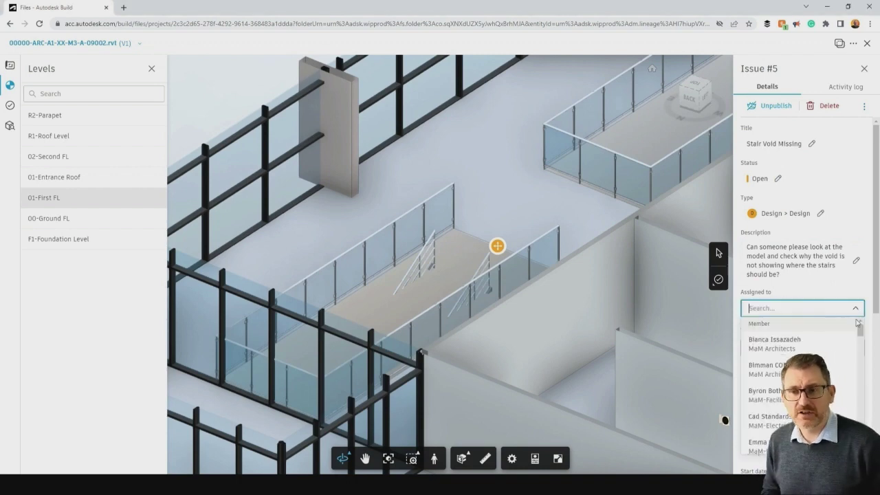
left_click_drag(862, 334, 859, 369)
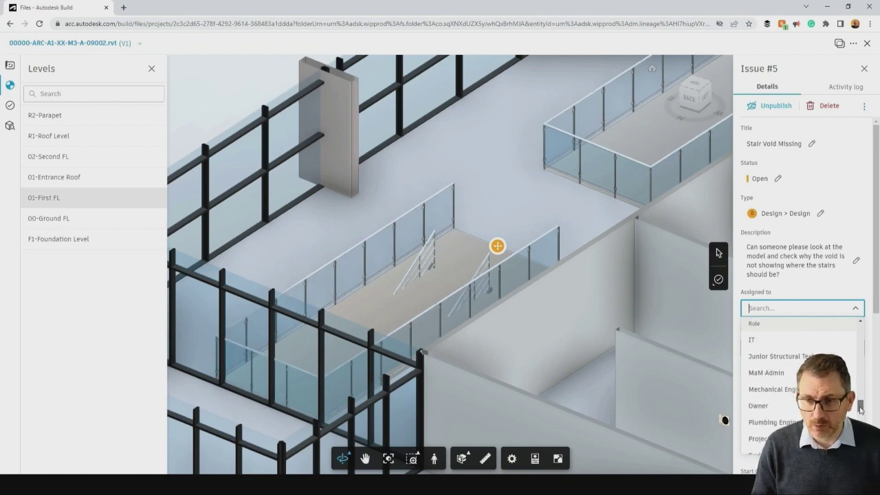
scroll(801, 385, "down", 1)
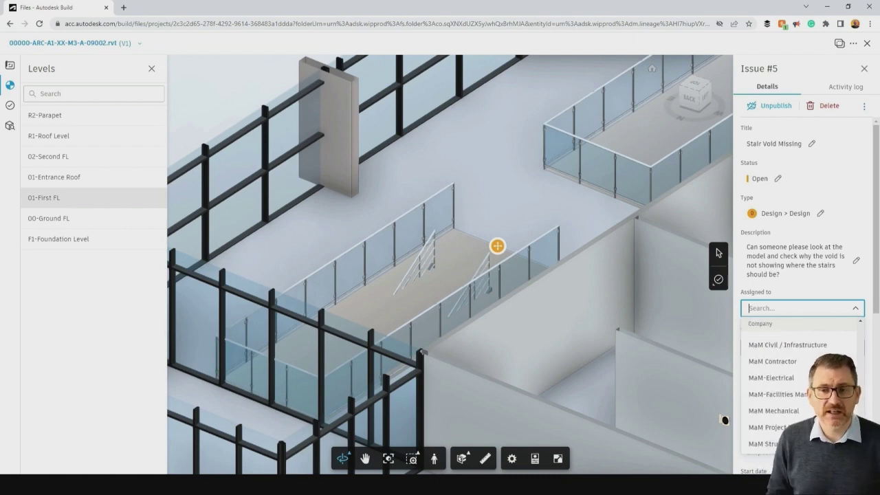
left_click(756, 374)
left_click(825, 346)
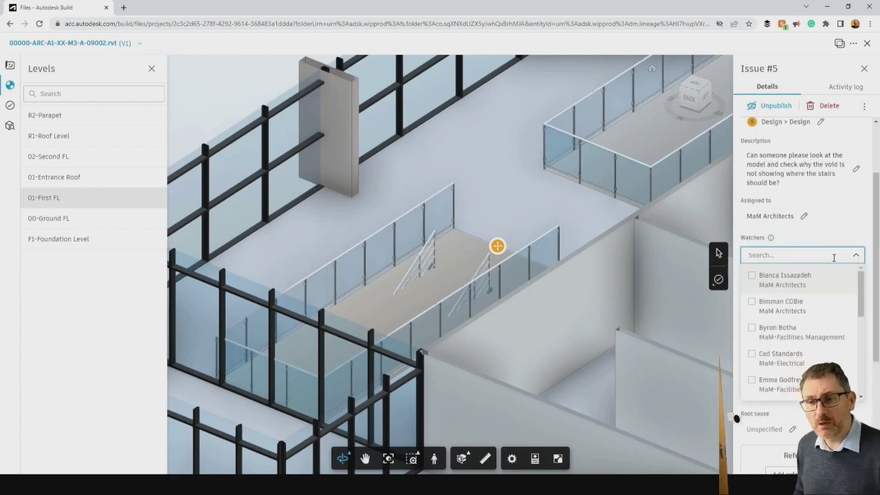
type("proj")
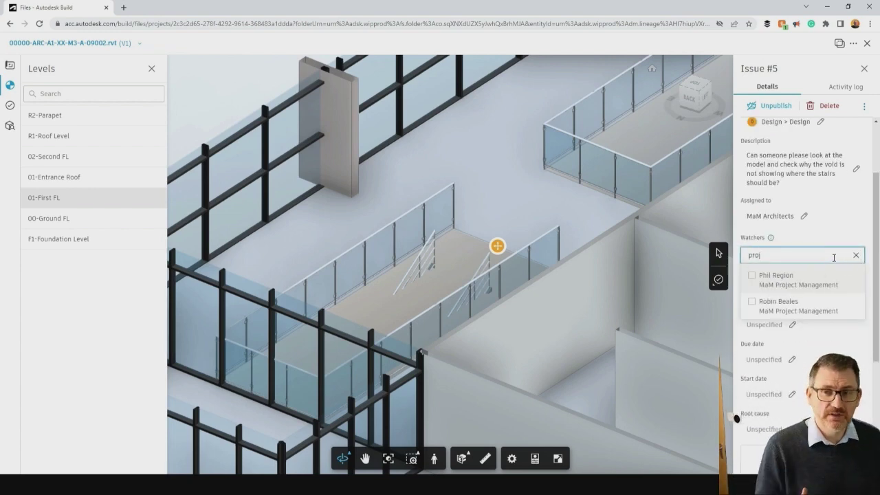
left_click(760, 280)
- Set the issue's location to Building A1 > First Floor (01)
left_click(770, 247)
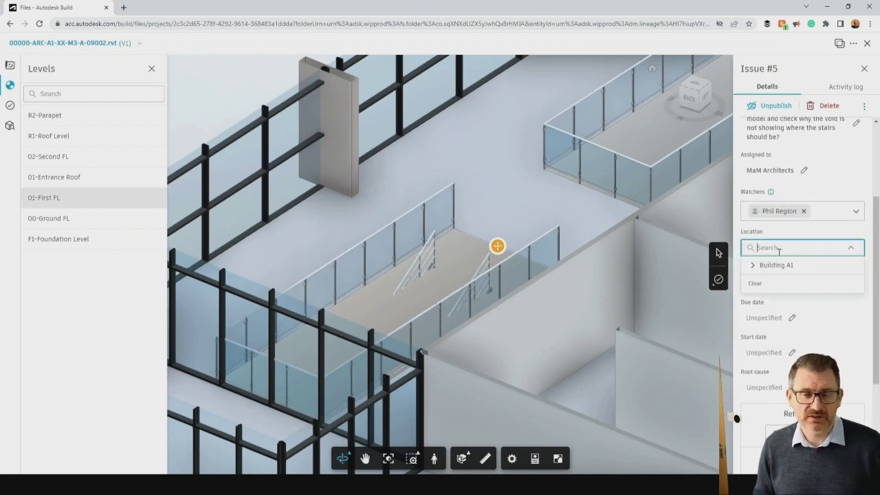
left_click(752, 265)
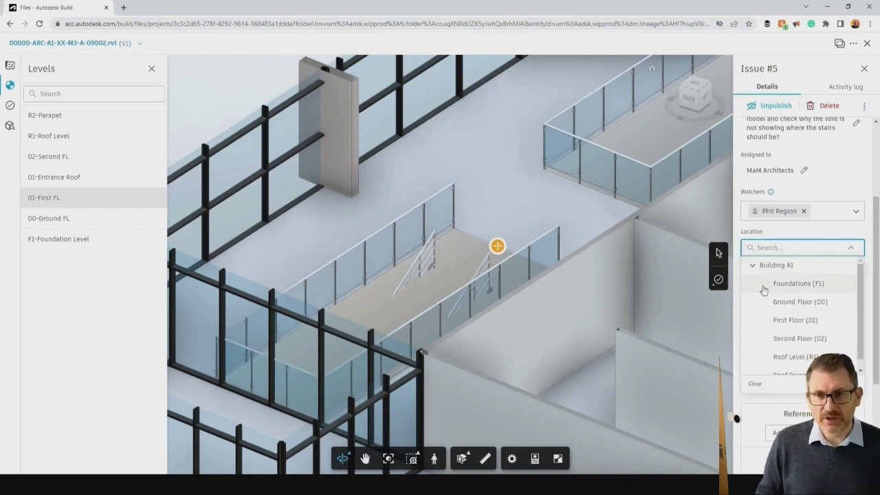
left_click(794, 320)
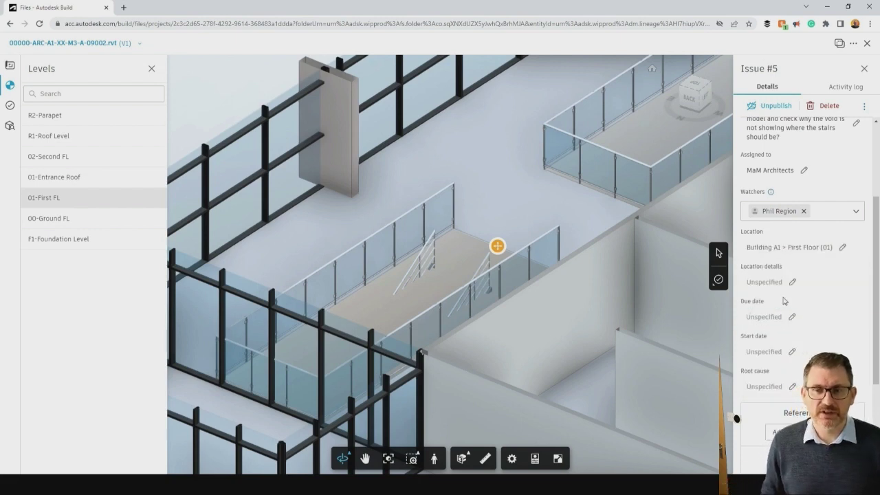
- Set the issue's due date to 31 Jan 2023 and its start date to 25 Jan 2023
left_click(771, 323)
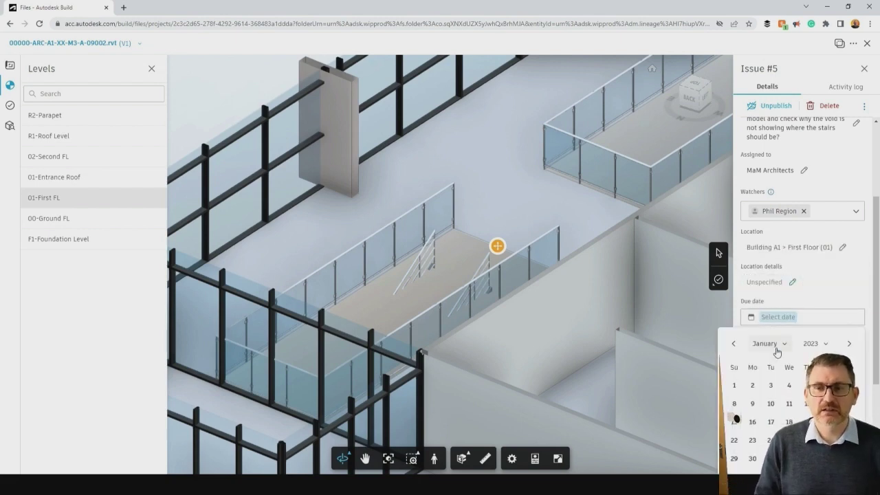
left_click(789, 457)
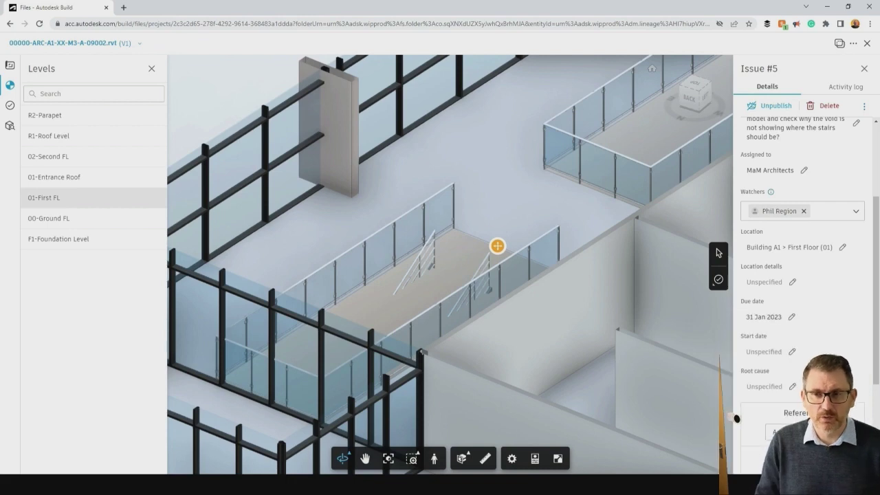
left_click(770, 351)
left_click(791, 307)
- Set the issue's root cause to Coordination > Design Deficiency
scroll(794, 302, "down", 2)
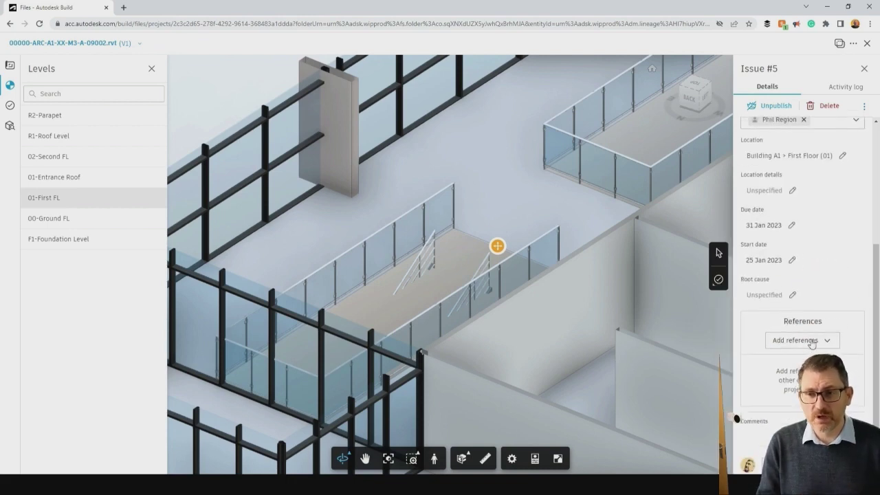
left_click(793, 297)
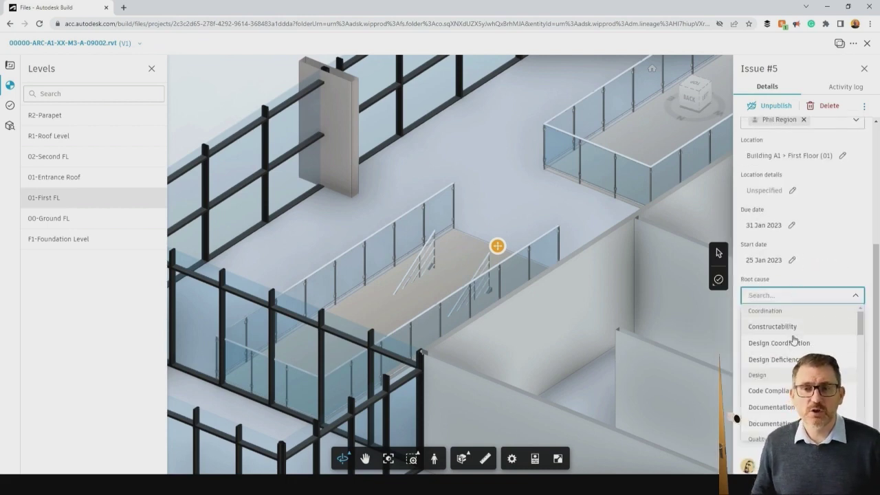
left_click(794, 360)
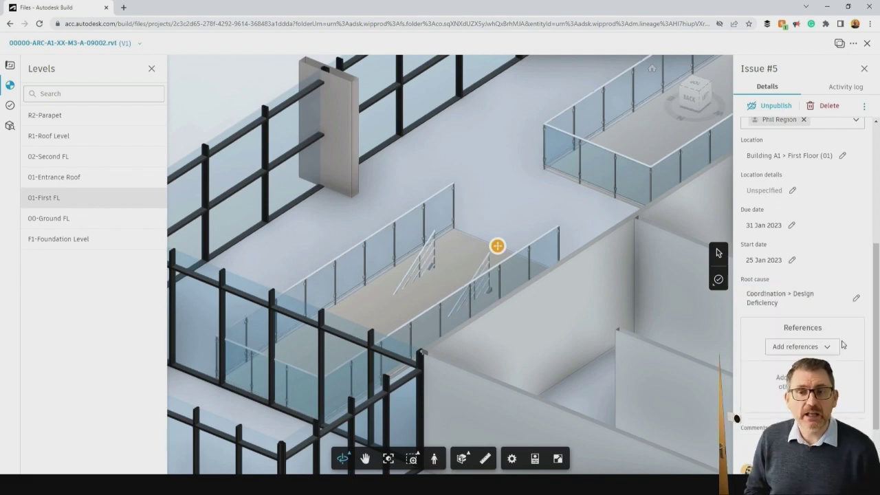
- Examine the reference types that can be attached to the issue and its activity log, leaving the issue closed from view
scroll(842, 321, "down", 1)
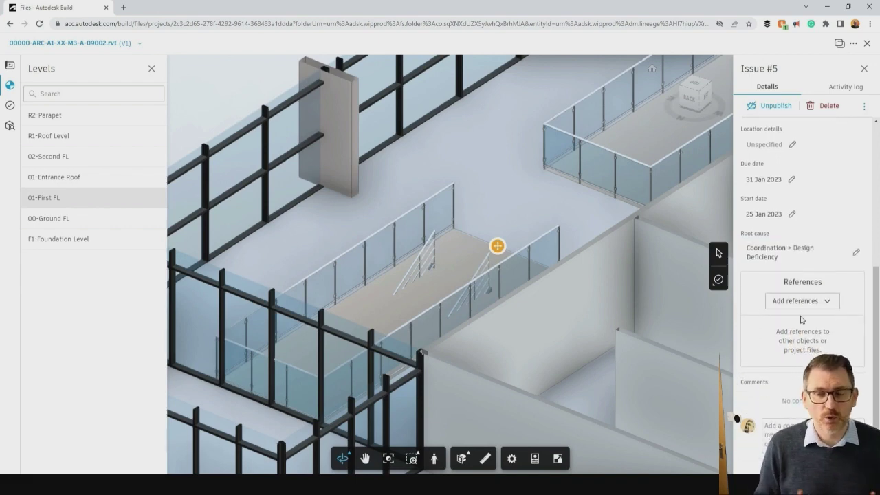
left_click(815, 304)
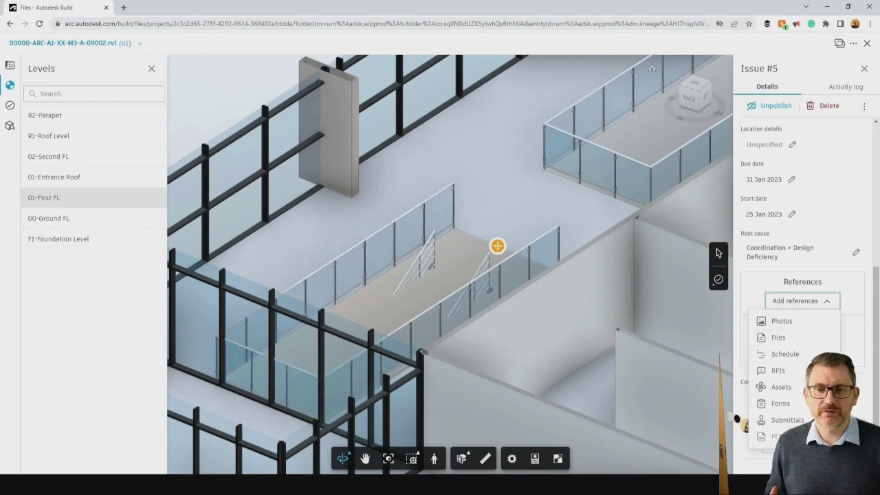
left_click(867, 300)
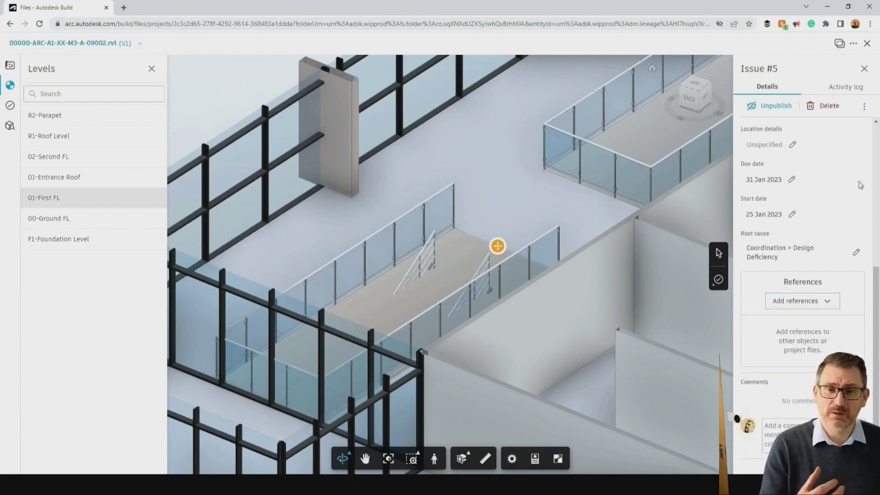
left_click(844, 88)
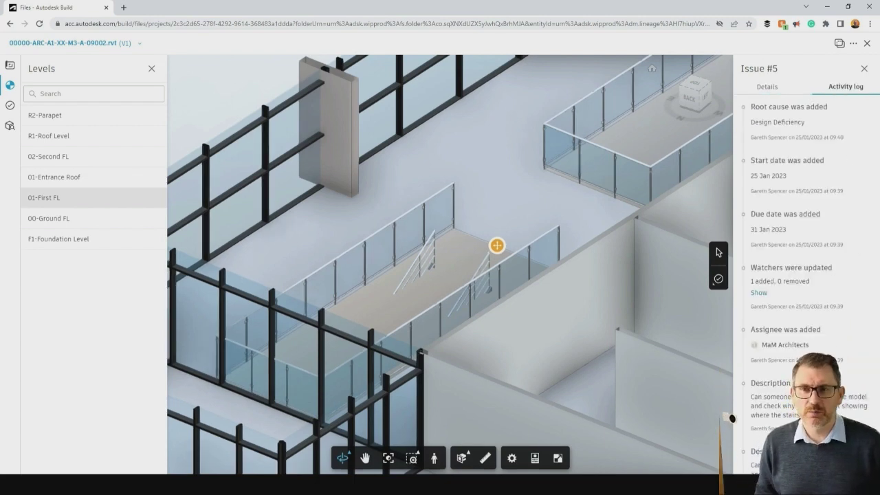
left_click(864, 68)
- Set the status of the Stair Void Missing issue to Pending
left_click(10, 104)
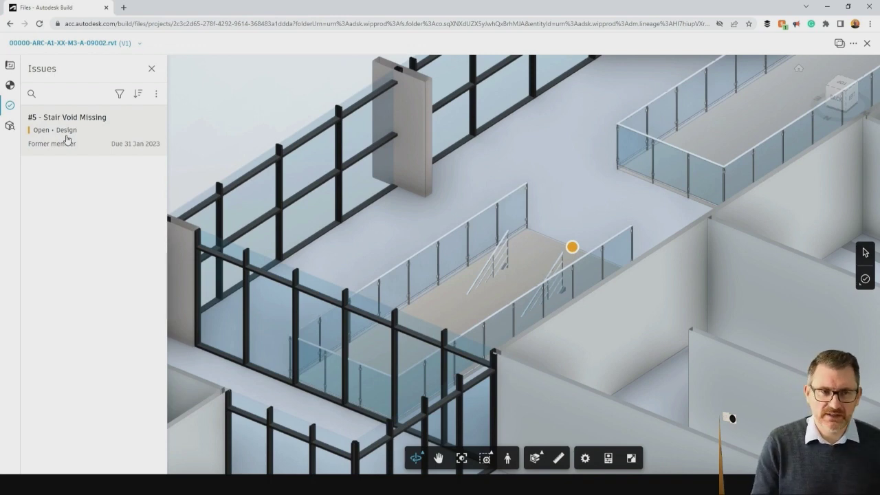
left_click(67, 140)
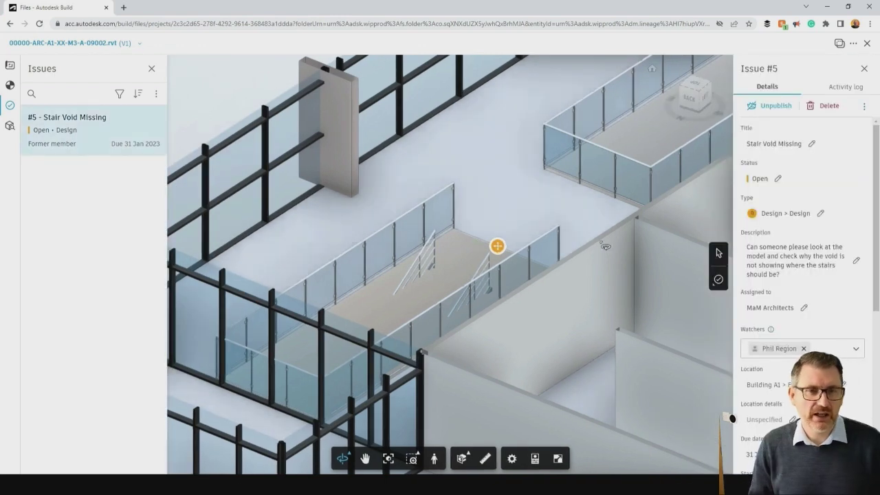
left_click(767, 179)
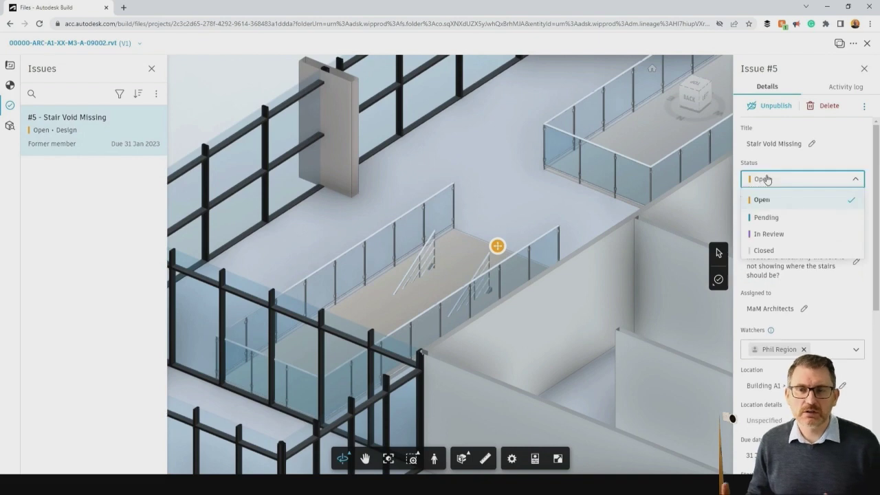
left_click(775, 218)
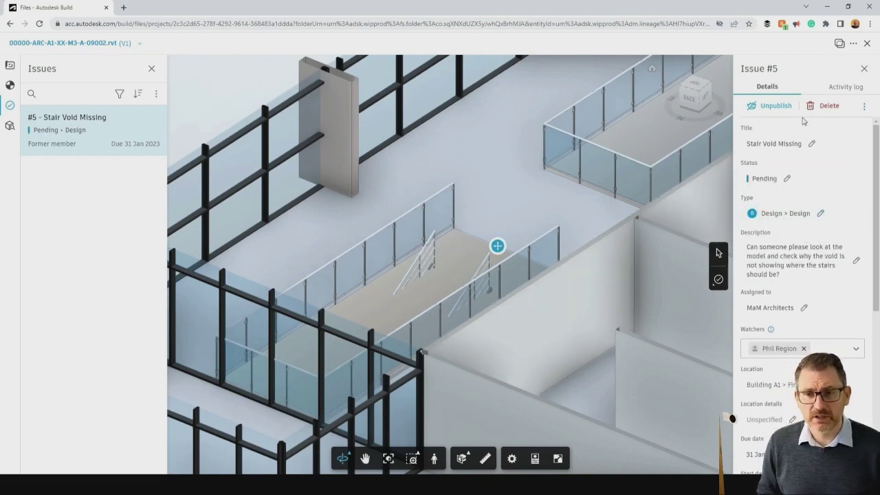
- Leave the model and review the details of the Incorrect Drawing Title Information issue in the project's issue list
left_click(866, 42)
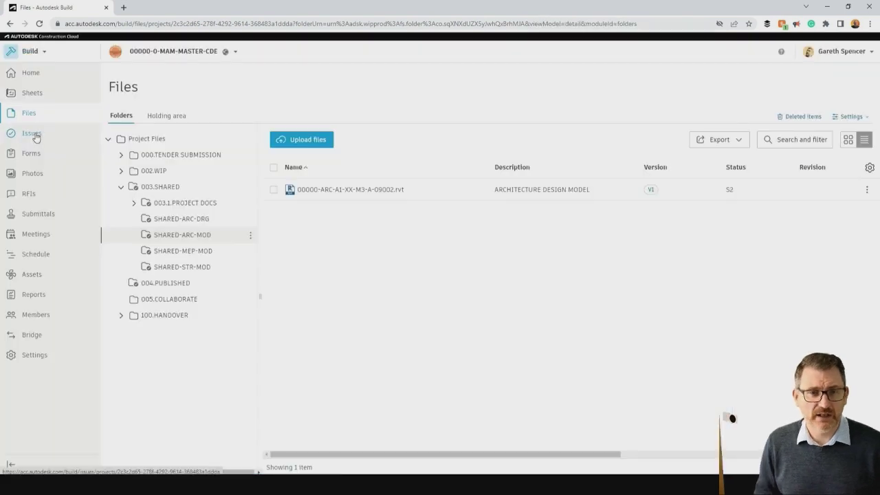
left_click(34, 135)
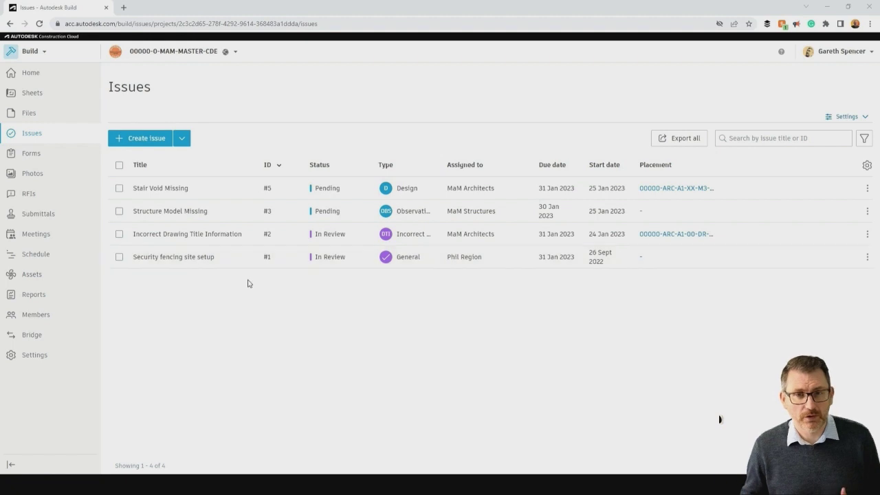
left_click(212, 240)
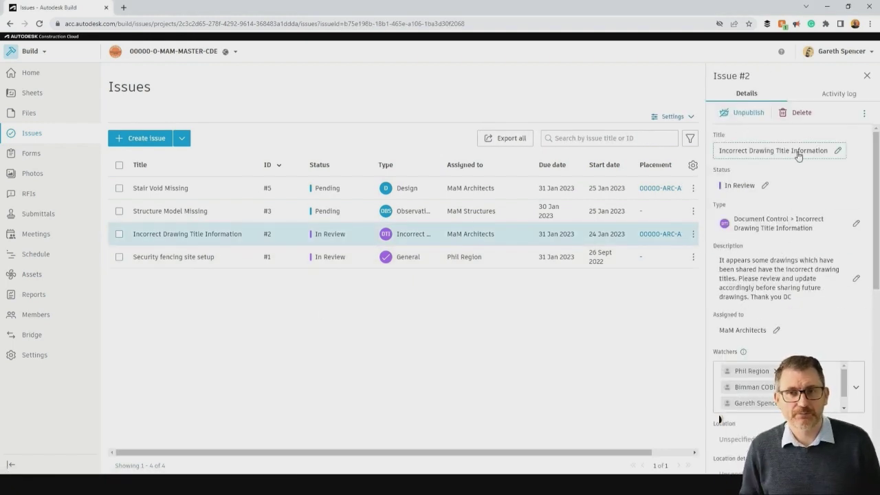
scroll(789, 302, "down", 2)
scroll(720, 418, "down", 2)
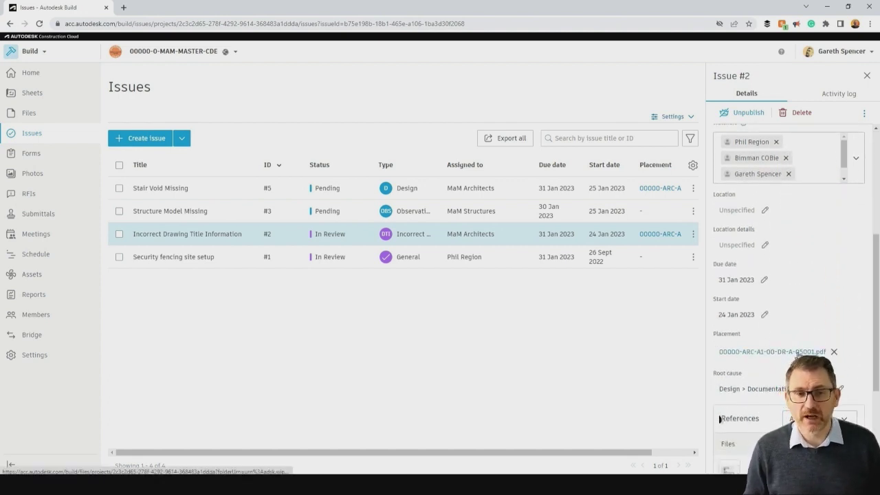
left_click(868, 75)
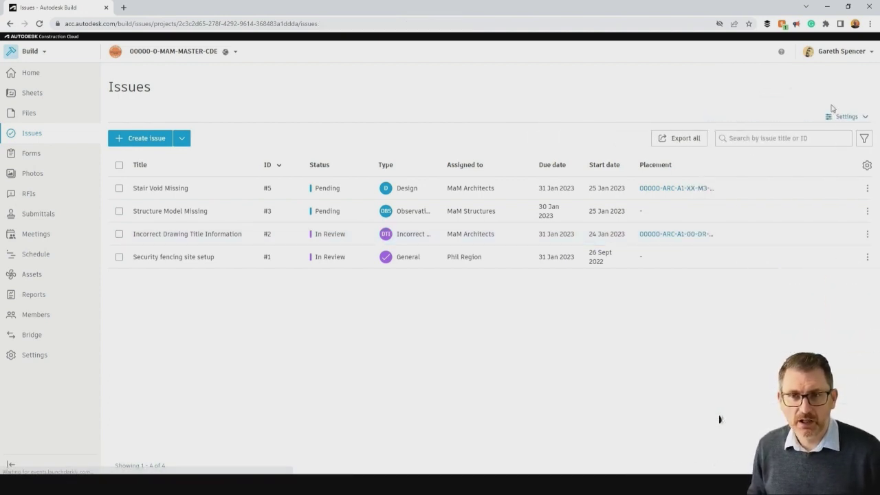
- Review the details of the Stair Void Missing issue and follow its placement link to the model
left_click(408, 191)
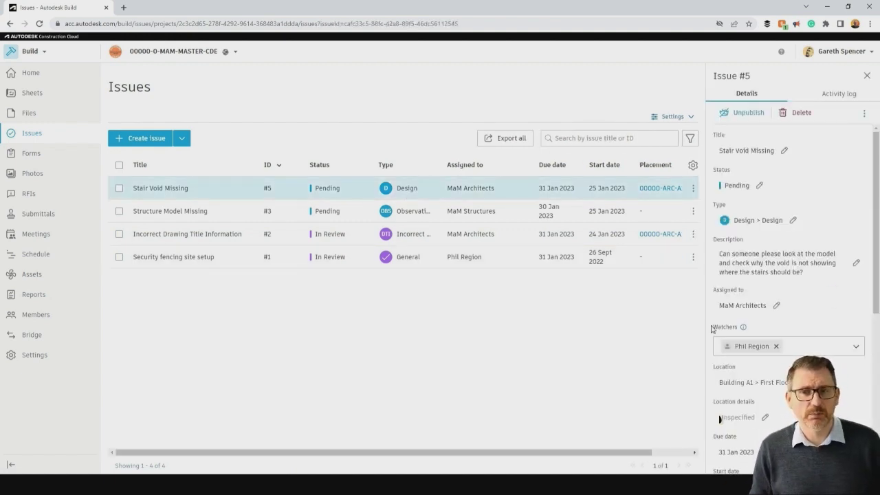
scroll(759, 319, "down", 2)
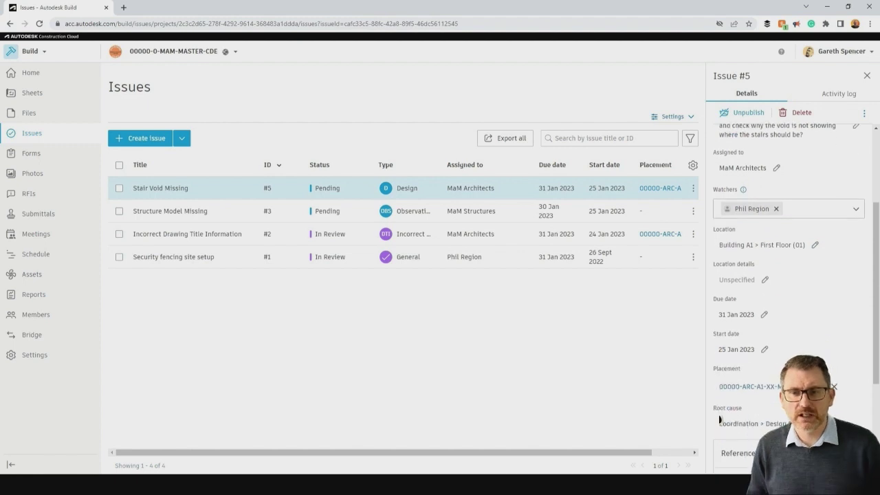
left_click(749, 386)
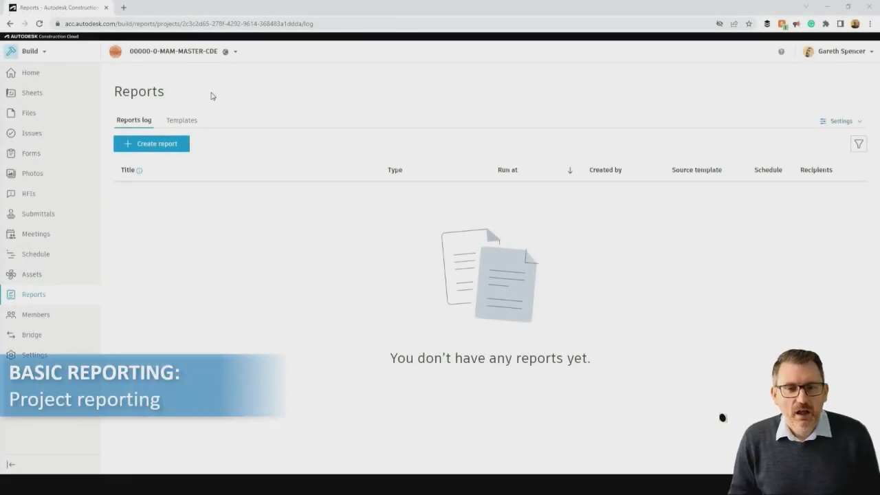
- Check the available report templates and start an Issue status summary report titled Weekly Issue status summary
left_click(180, 121)
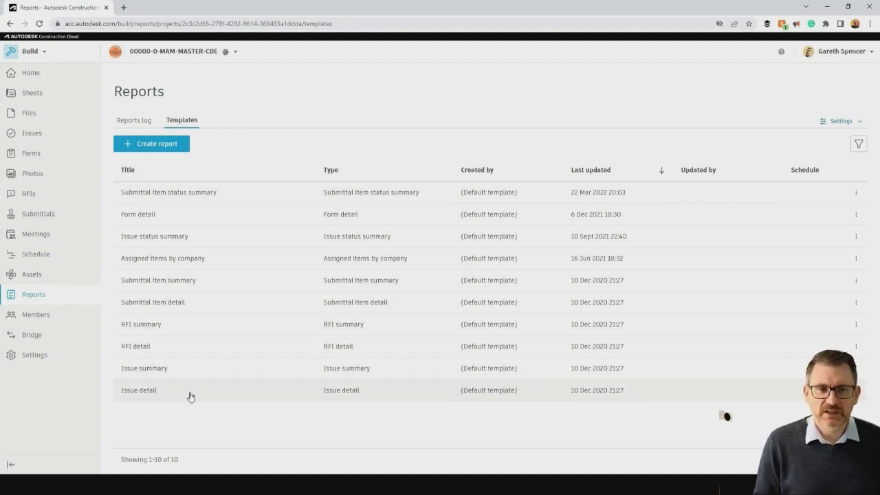
left_click(135, 123)
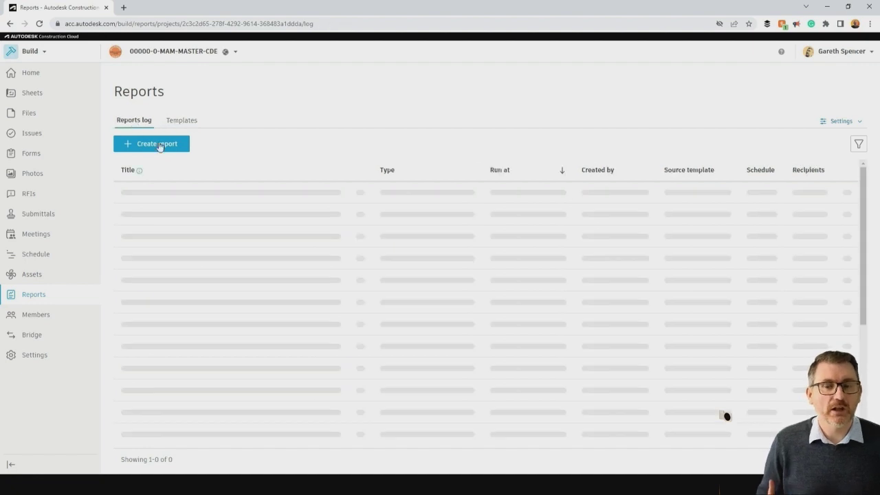
left_click(162, 147)
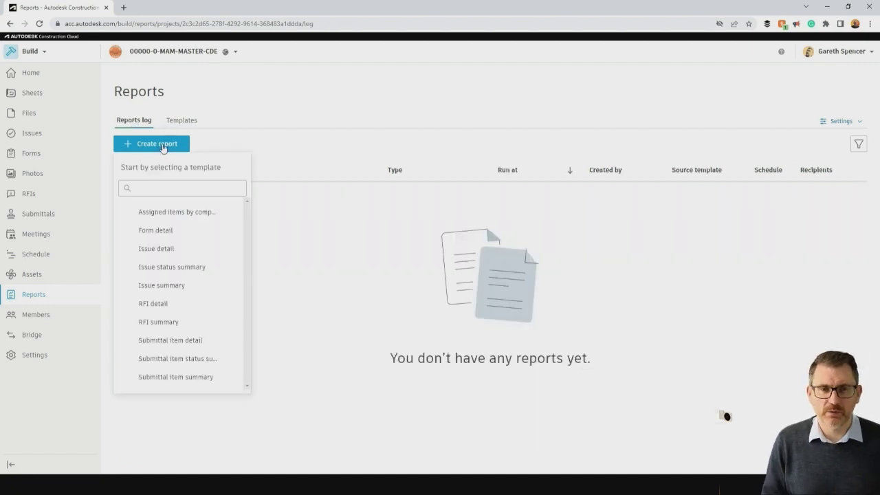
left_click(189, 275)
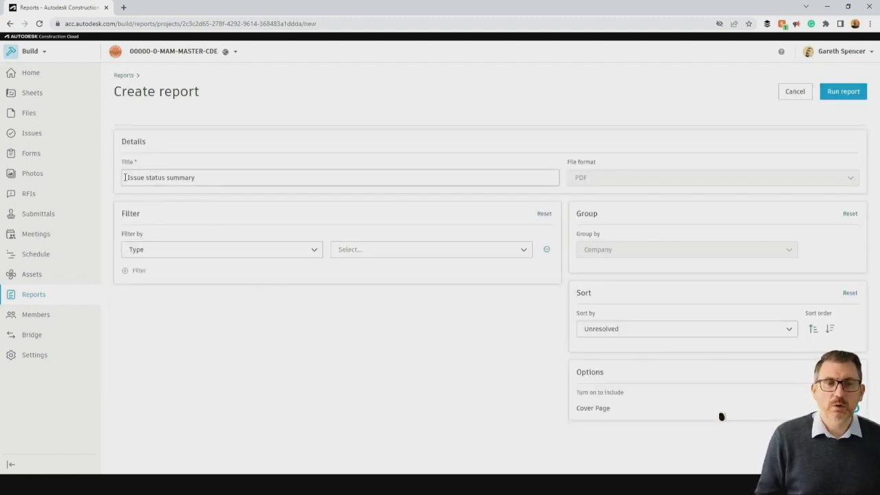
left_click(129, 177)
type("Weekly Issue")
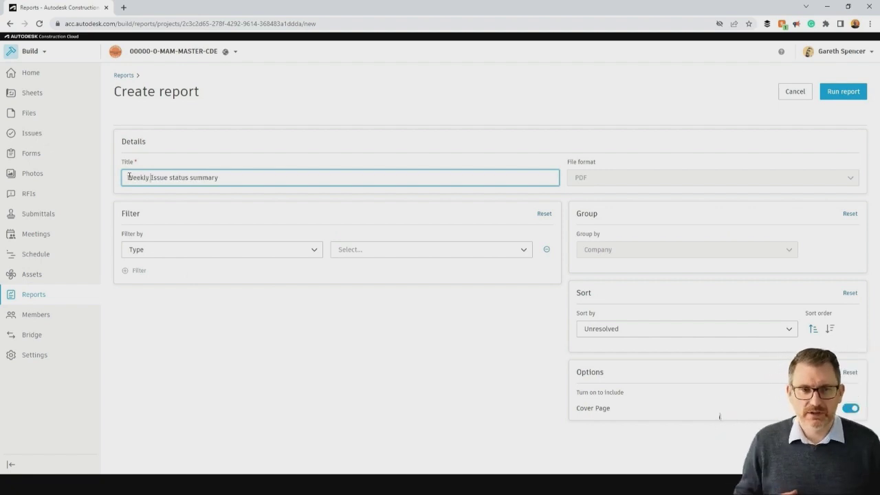
- Filter the report by Type with all issue types selected and sort it by Overdue
left_click(309, 250)
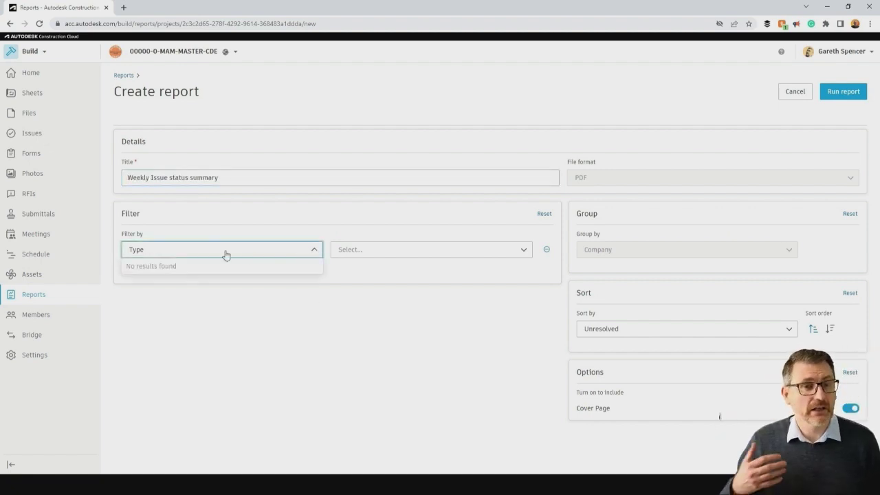
left_click(340, 251)
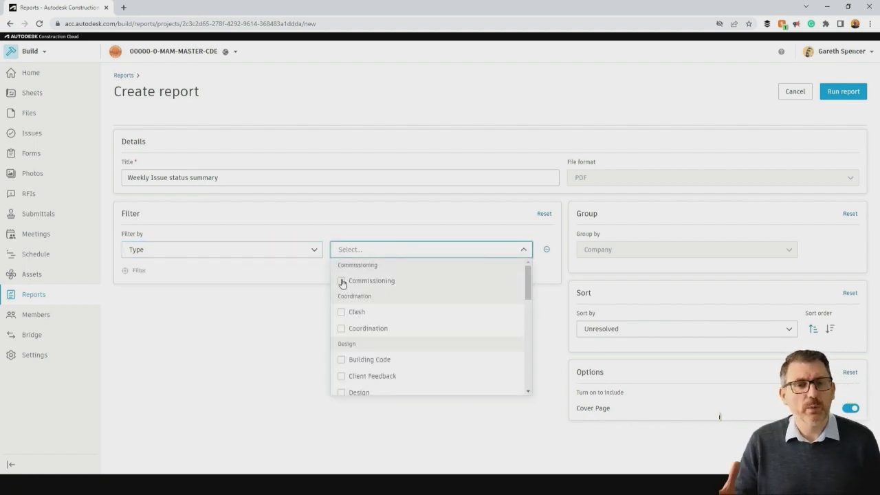
left_click(343, 282)
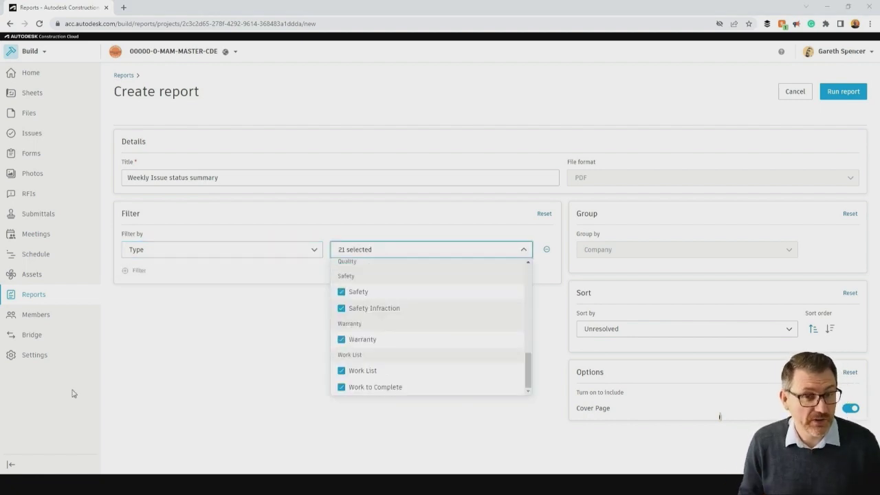
left_click(595, 237)
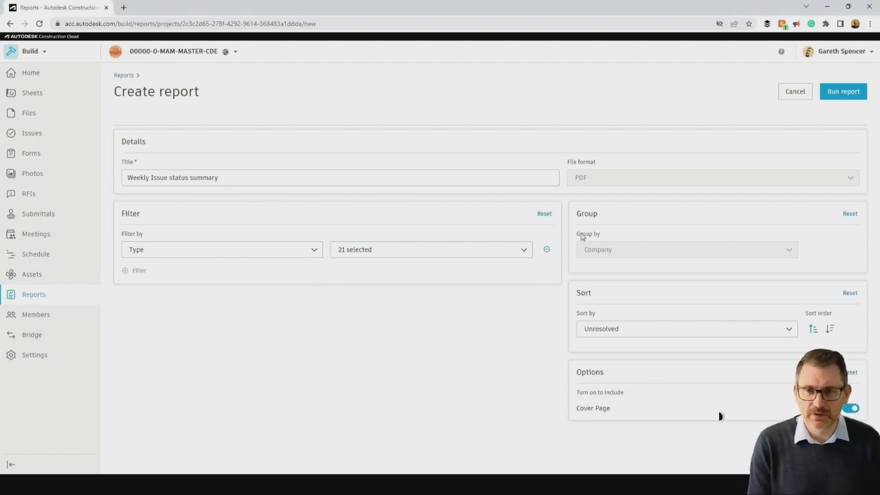
left_click(658, 330)
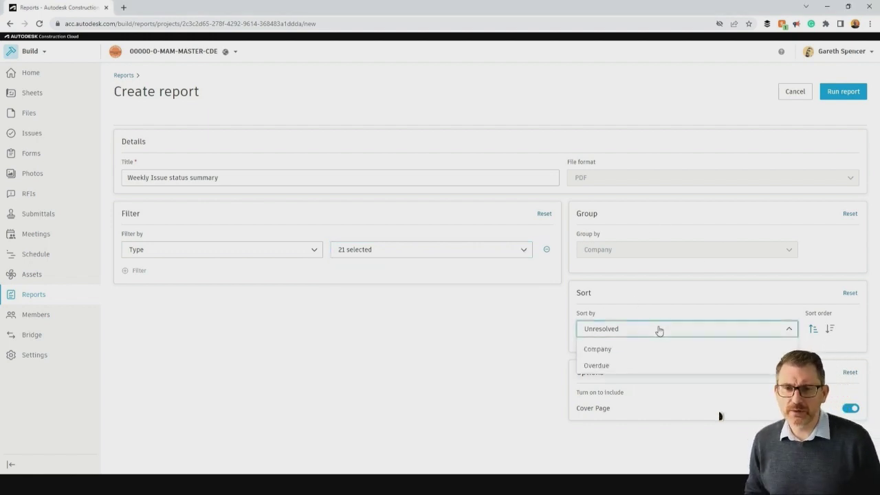
left_click(604, 370)
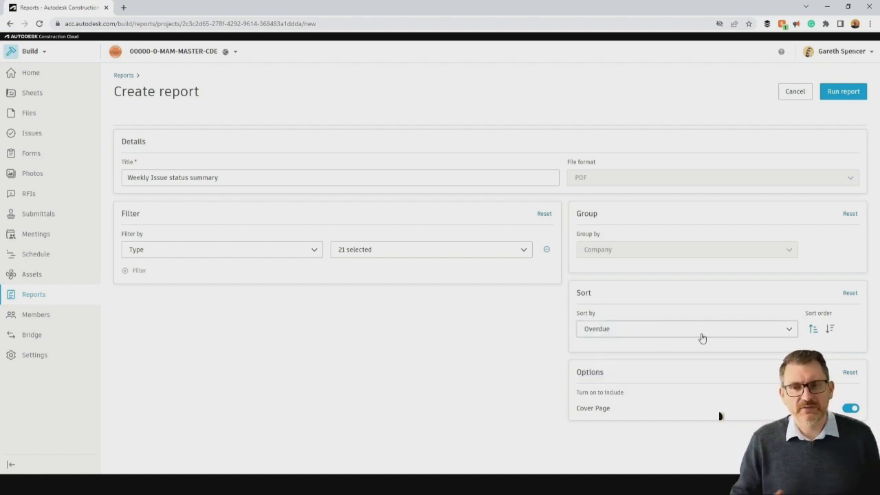
- Run the report and also save it as a template titled Weekly Issue status summary
left_click(842, 94)
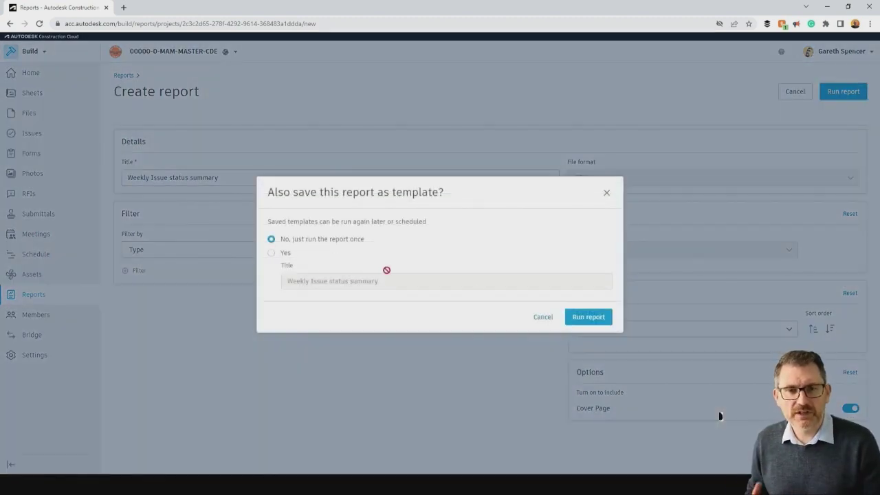
left_click(273, 255)
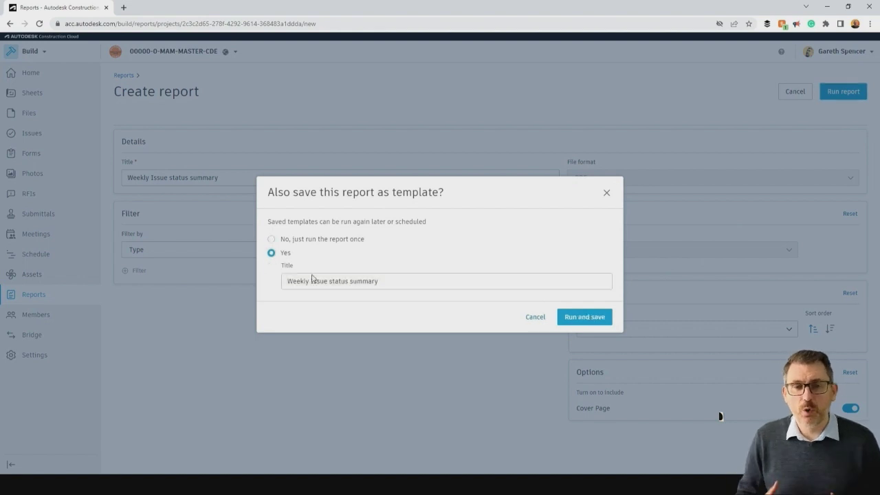
left_click(603, 318)
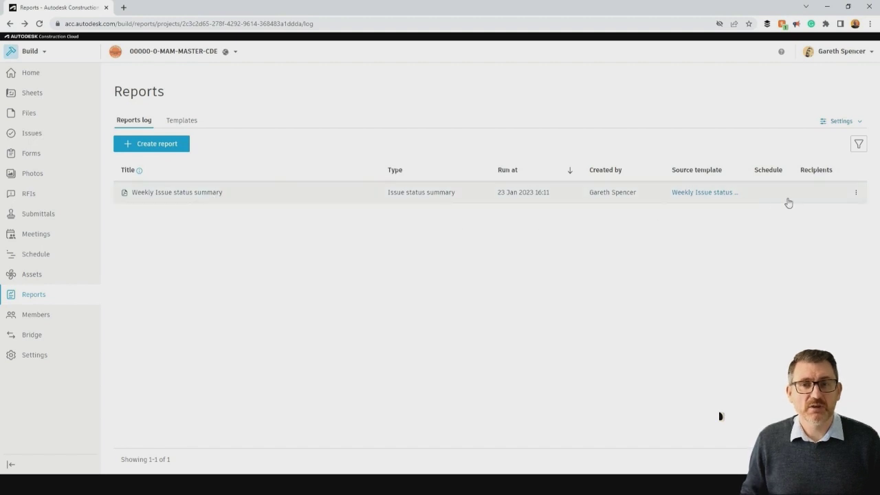
- Download the Weekly Issue status summary report and read through both pages of the PDF, closing it when done
left_click(855, 194)
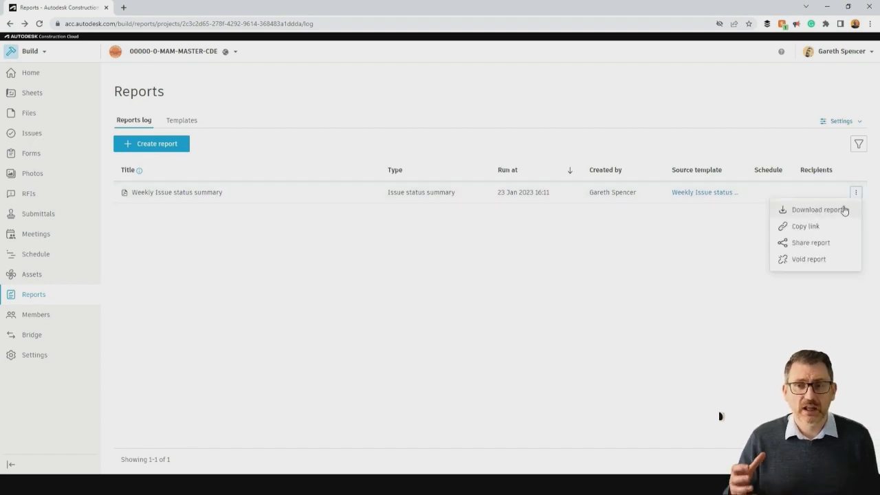
left_click(838, 210)
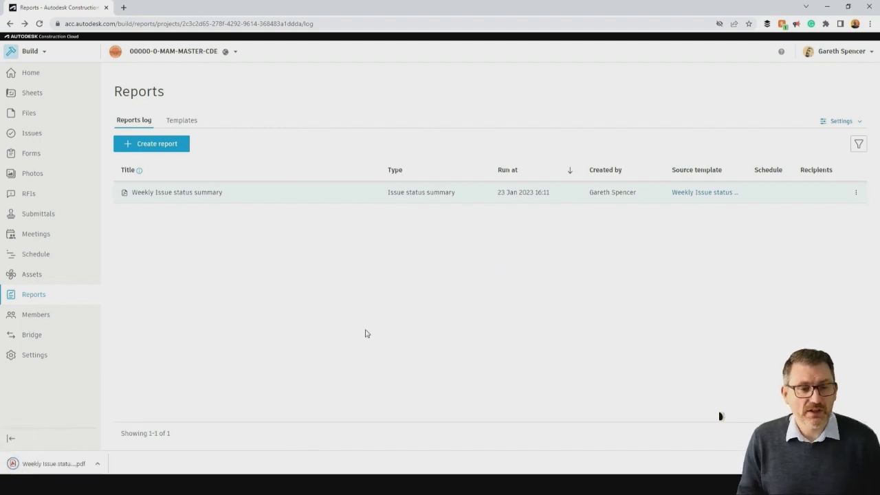
left_click(88, 466)
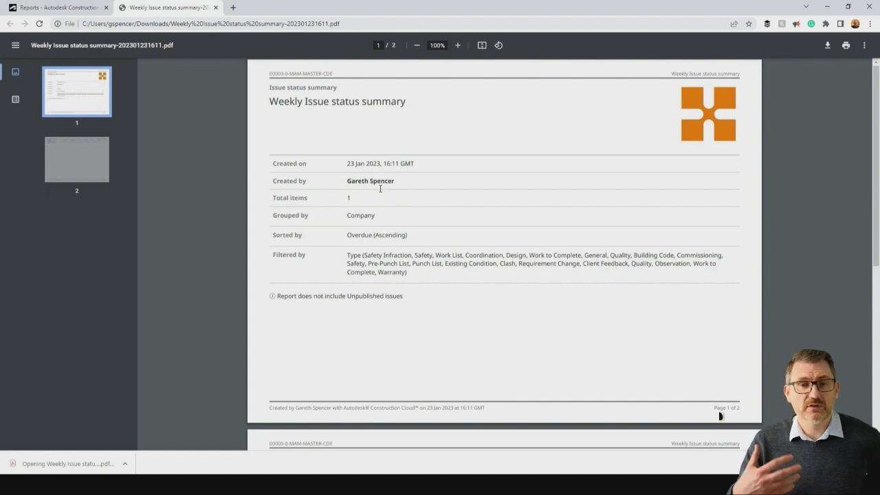
scroll(380, 199, "down", 3)
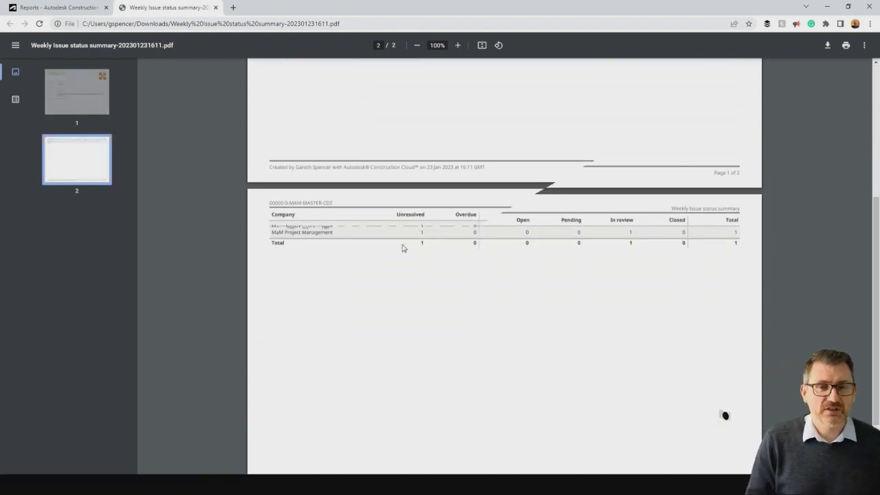
scroll(403, 248, "down", 2)
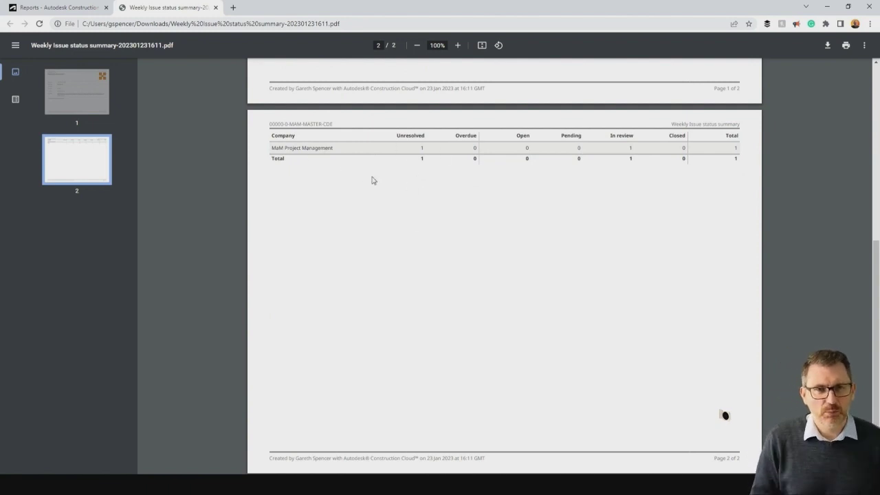
scroll(420, 234, "up", 5)
key("ctrl+w")
left_click(123, 74)
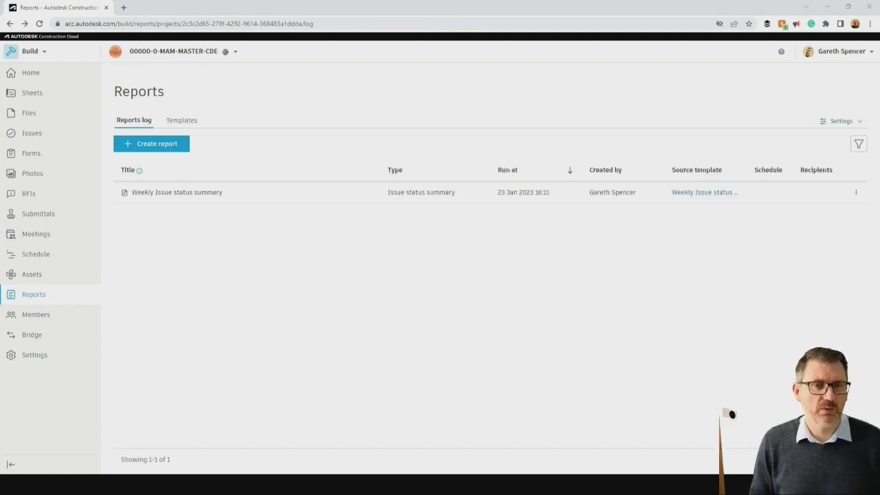
- Start a schedule for the Weekly Issue status summary template that runs every week on Monday at 06:00
left_click(856, 191)
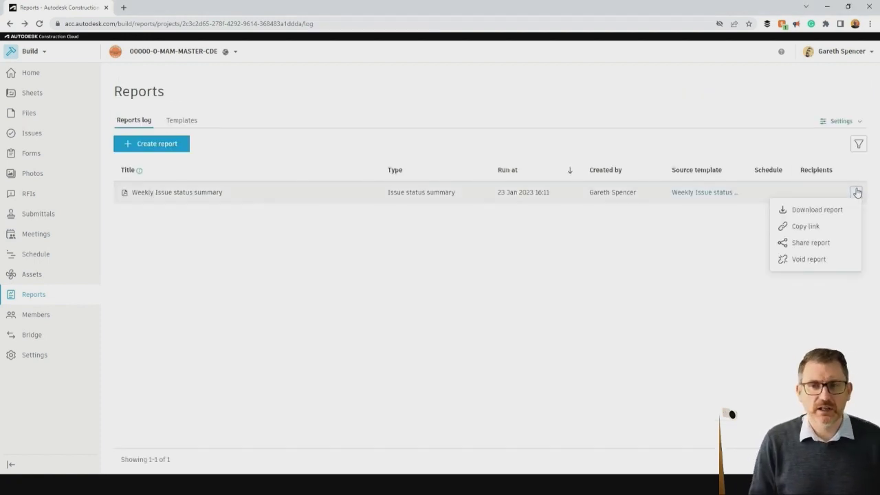
left_click(622, 282)
left_click(168, 121)
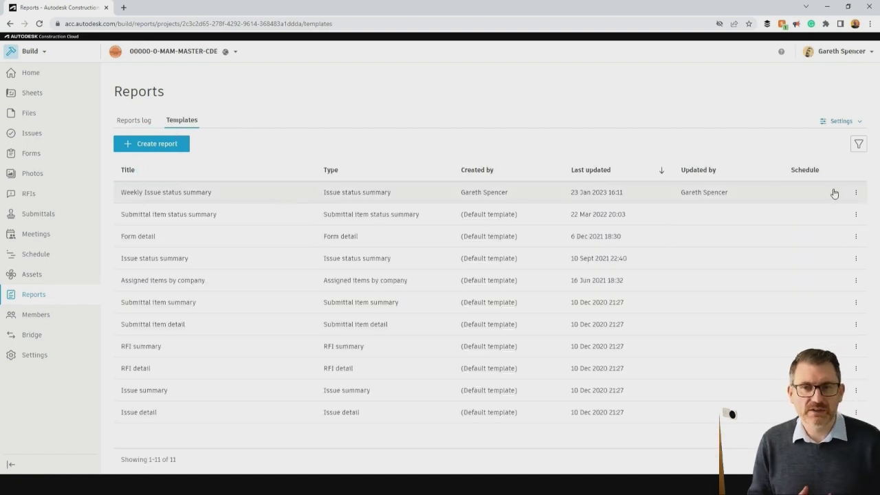
left_click(856, 194)
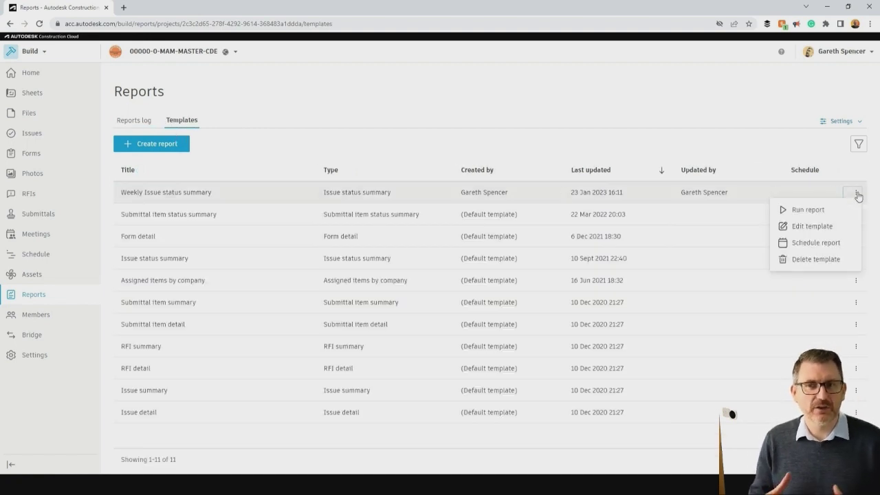
left_click(845, 242)
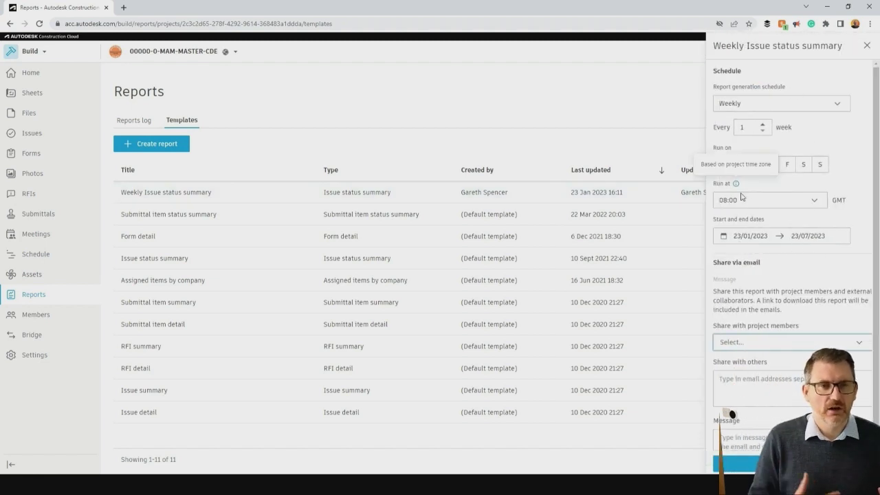
left_click(790, 209)
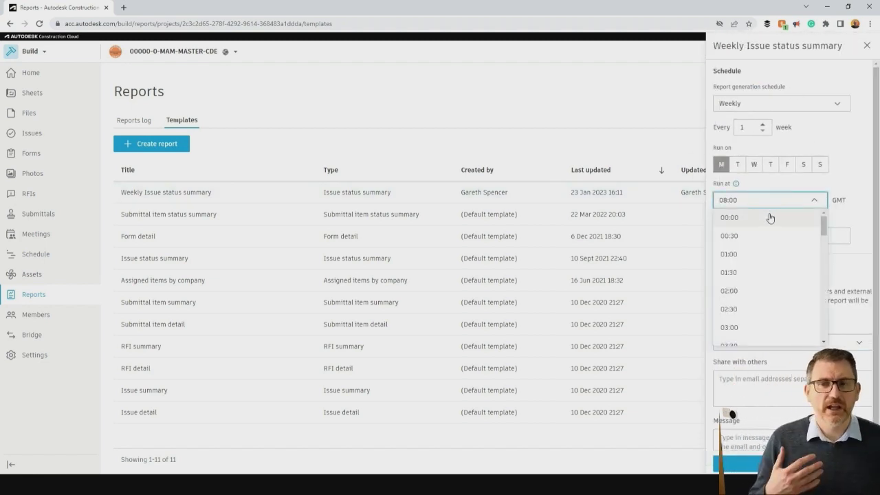
scroll(746, 290, "down", 3)
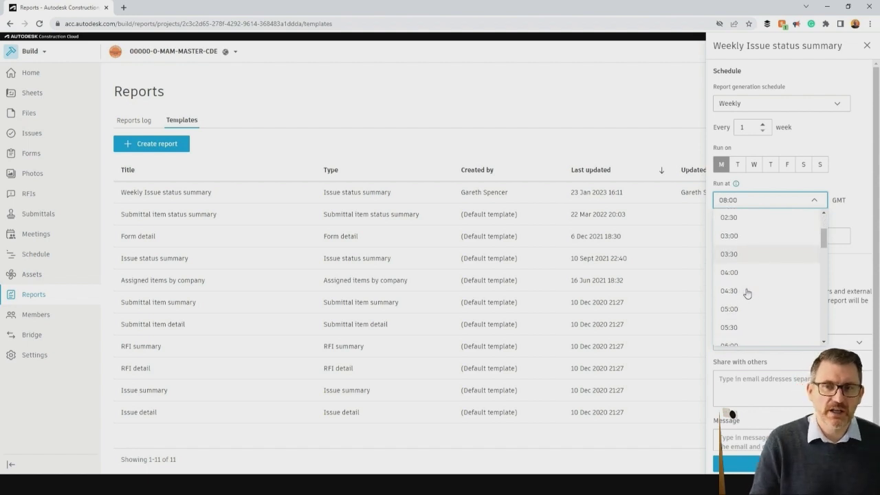
left_click(732, 300)
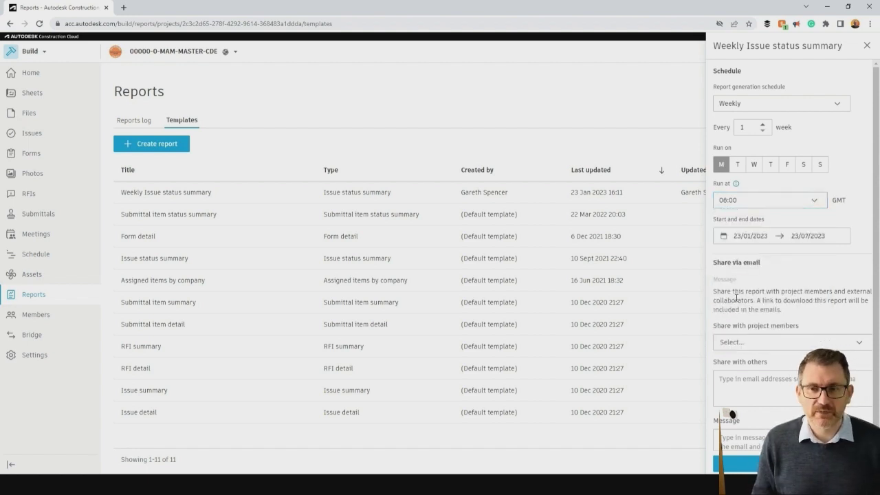
- Share the scheduled report with the MaM Project Management, MaM Contractor and Man and Machine Ltd project members
scroll(756, 275, "down", 1)
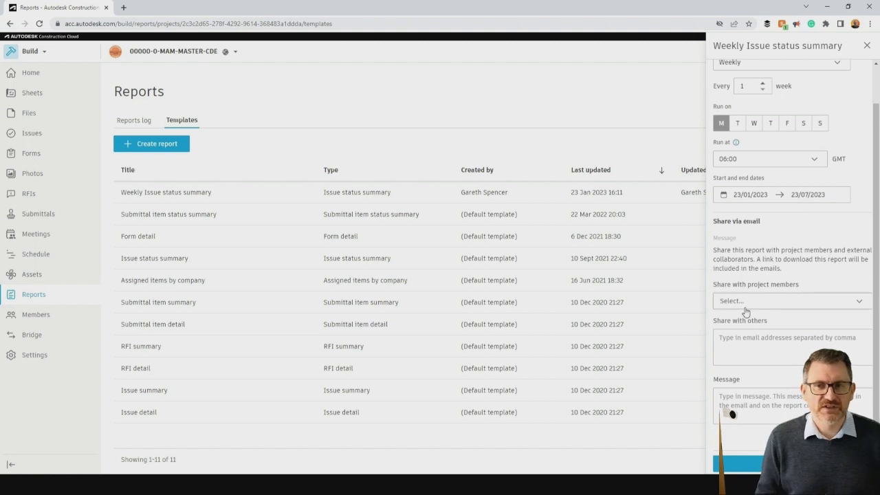
left_click(745, 306)
scroll(744, 413, "down", 1)
left_click(718, 385)
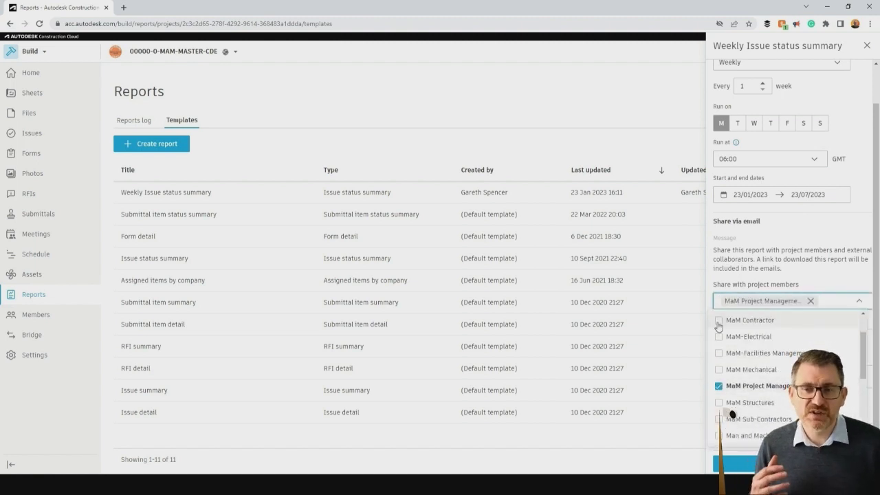
left_click(718, 321)
left_click(718, 435)
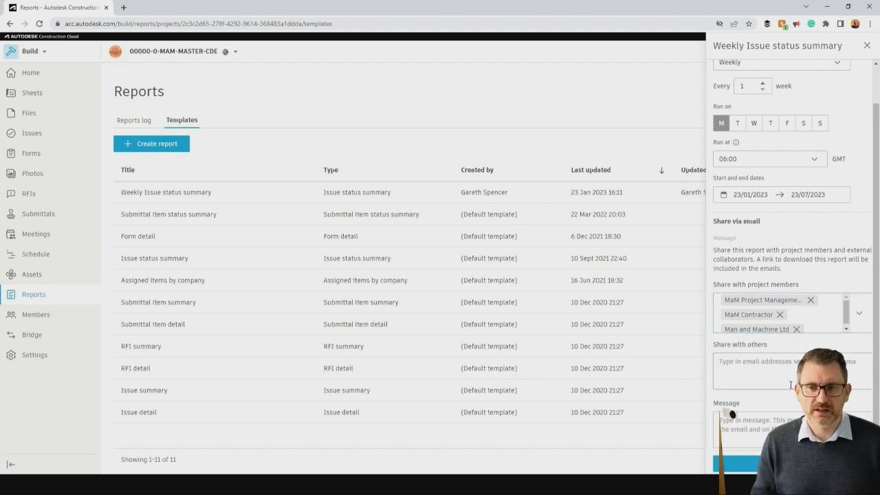
- Add an email message introducing the weekly report on outstanding project issues, and save the report schedule
left_click(754, 431)
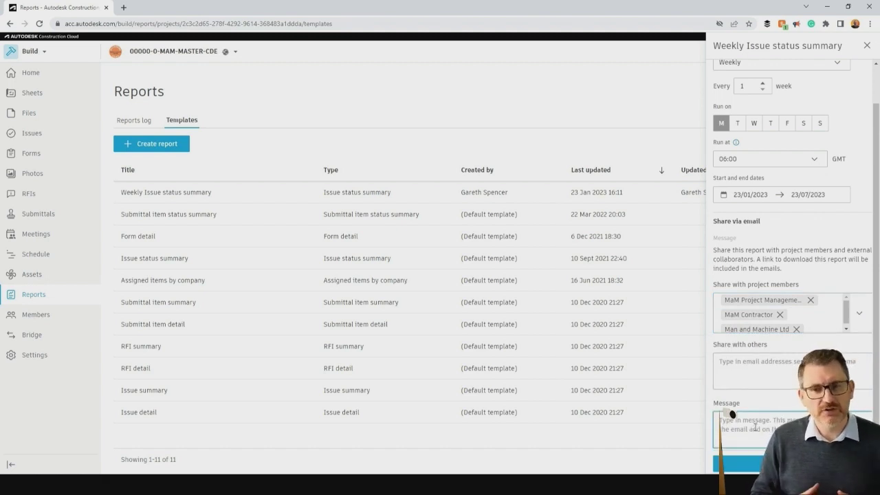
type("This is the weekly issue status summary")
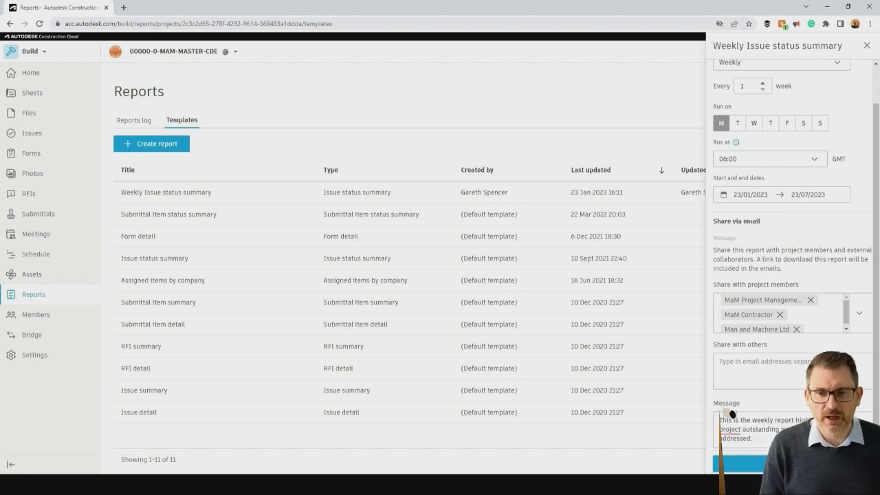
left_click(735, 464)
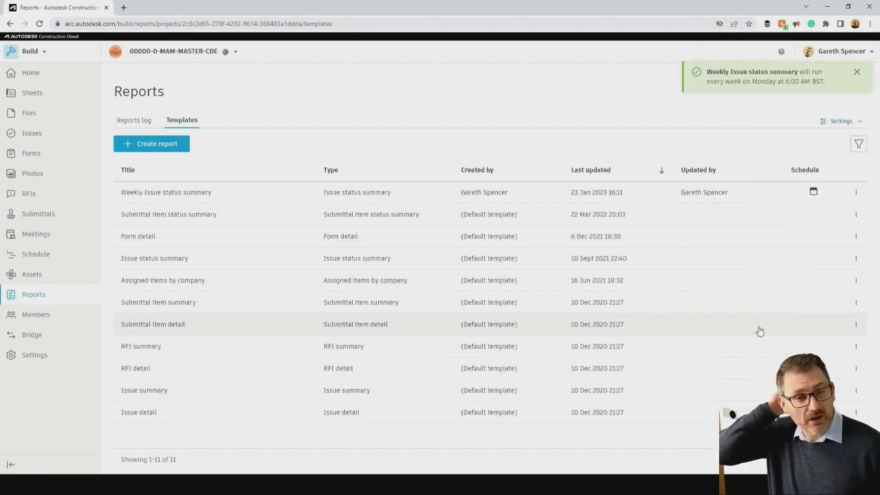
mouse_move(811, 197)
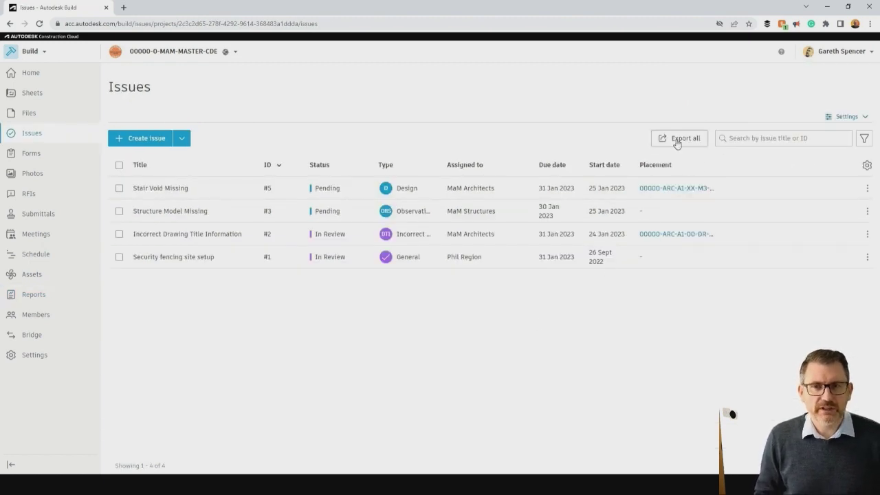
- Export all project issues as an Issue detail PDF titled Detailed Issue Report and download it
left_click(677, 139)
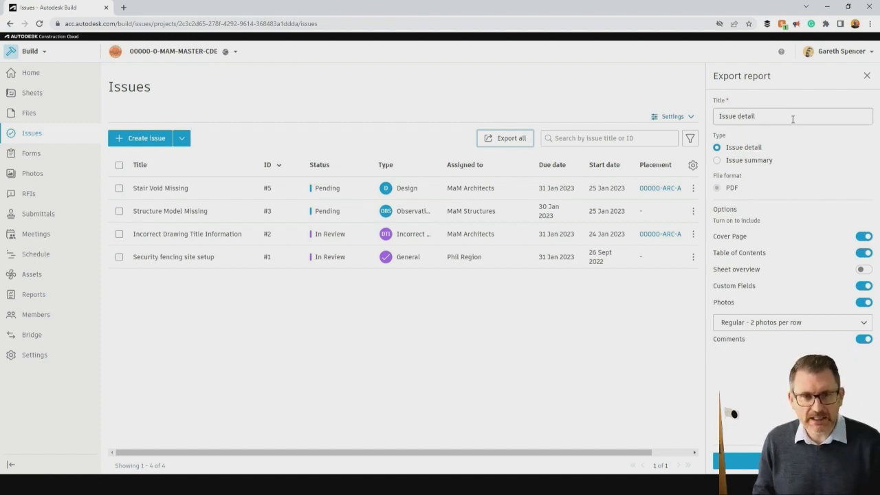
left_click(718, 115)
type("Detailed Issue")
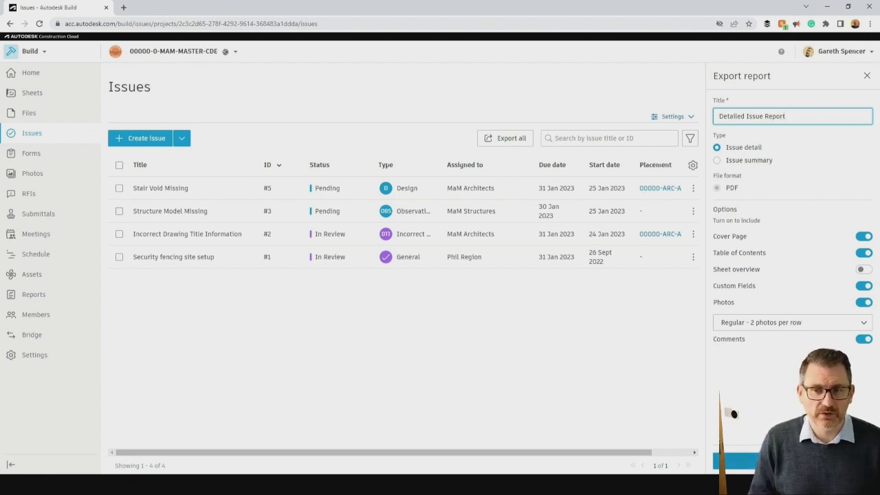
left_click(736, 462)
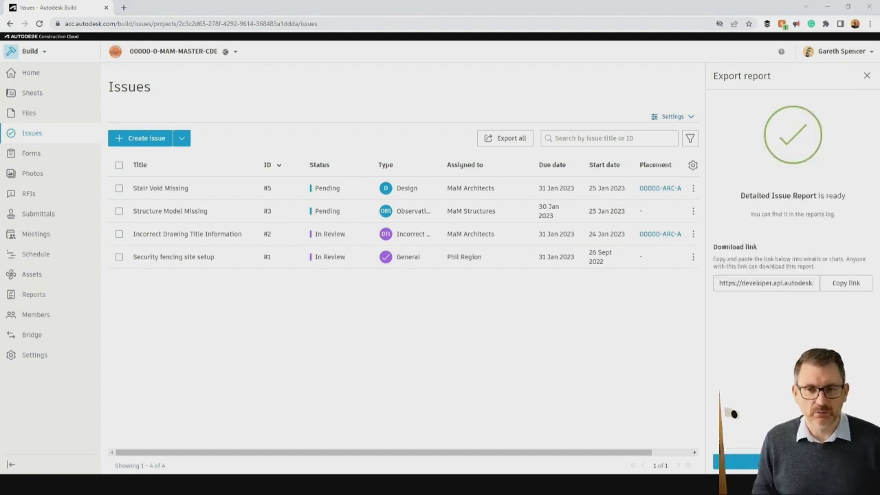
left_click(737, 462)
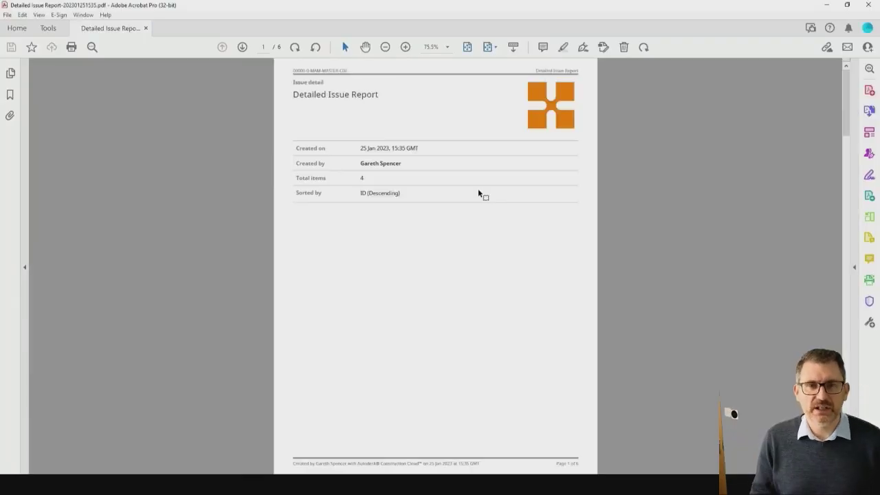
- Read the PDF's contents and the Structure Model Missing page, and open the Incorrect Drawing Title Information issue from the report
scroll(478, 188, "down", 5)
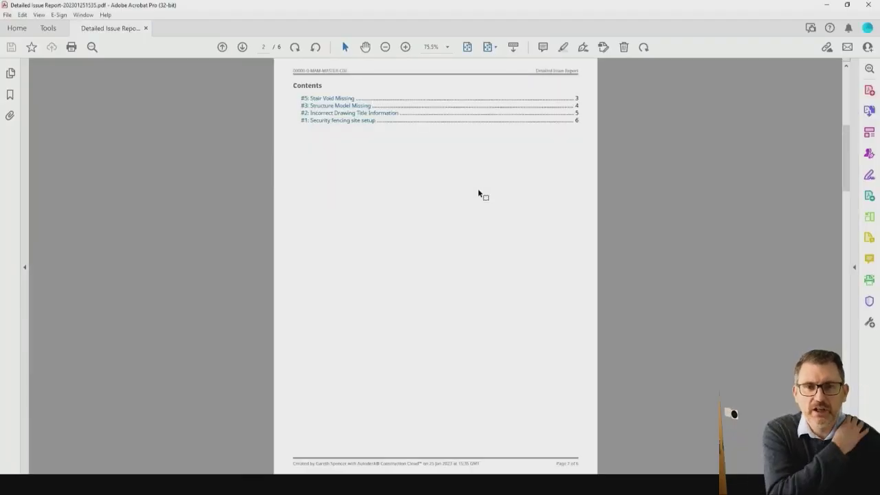
left_click(330, 106)
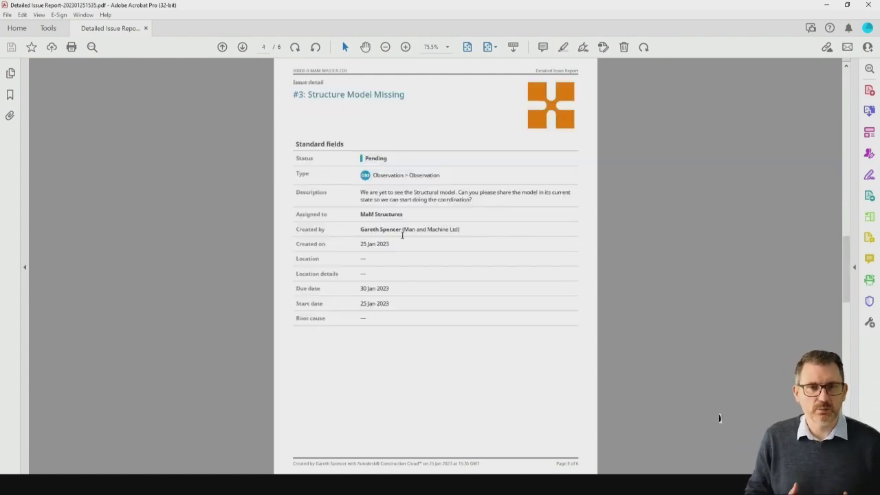
scroll(402, 235, "down", 1)
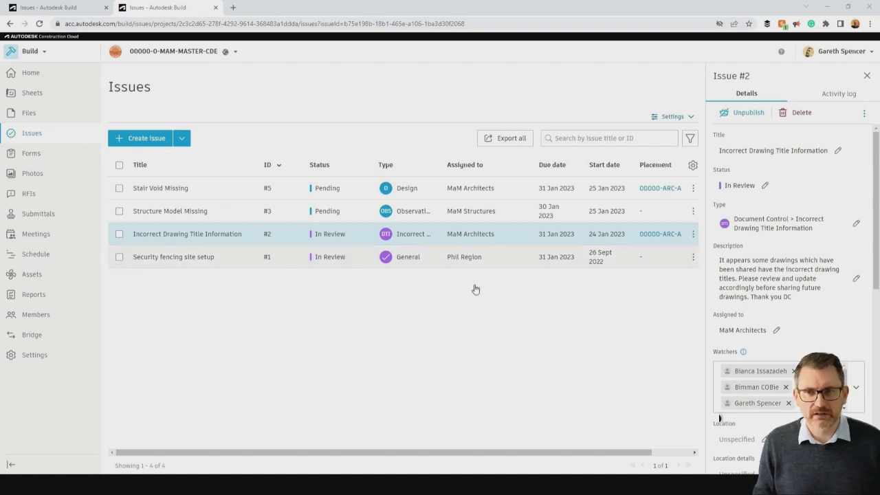
- View the project's reports log, check the status marker on the Form detail report, and look at the report templates
left_click(27, 196)
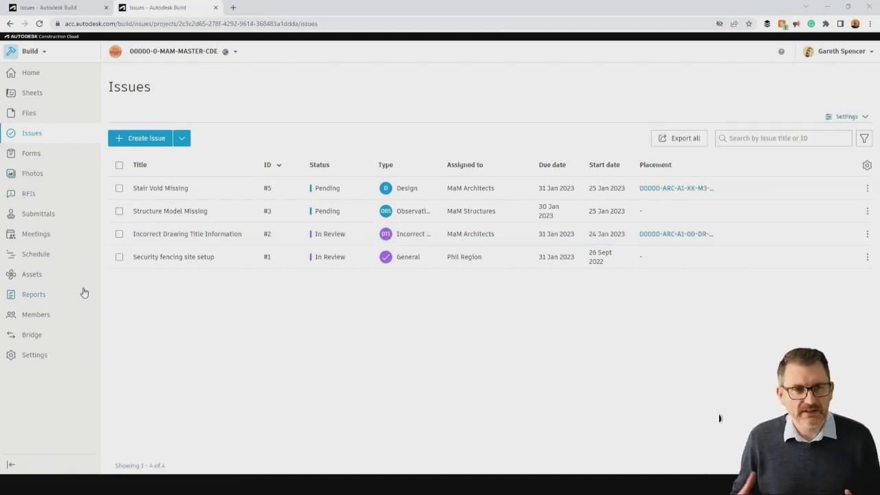
left_click(35, 295)
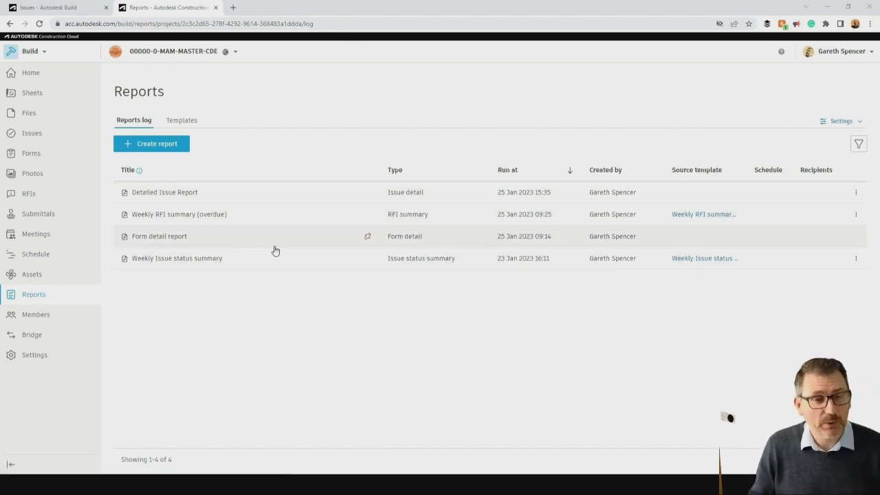
mouse_move(369, 241)
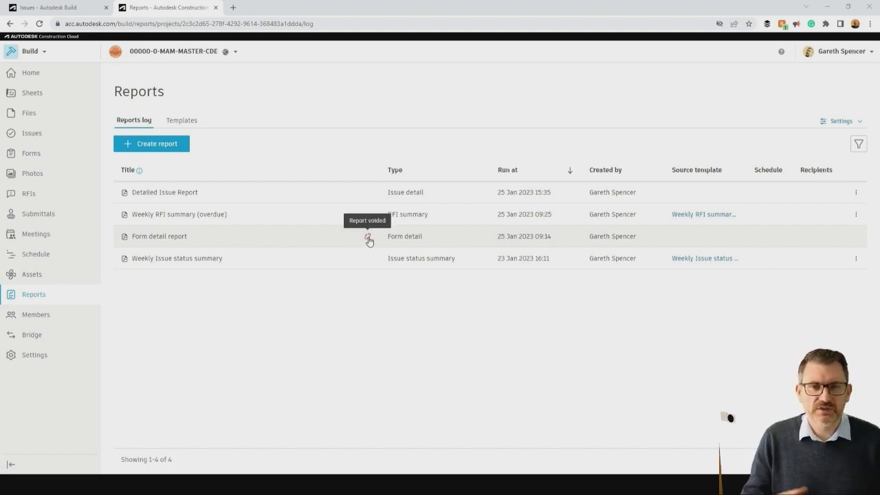
left_click(189, 122)
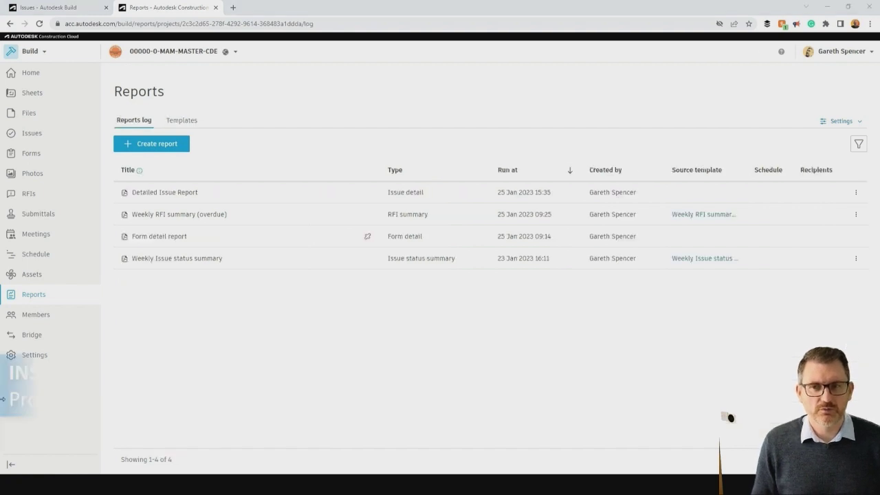
- Switch to the Insight module and look through all the cards on My Dashboard
left_click(29, 51)
left_click(39, 128)
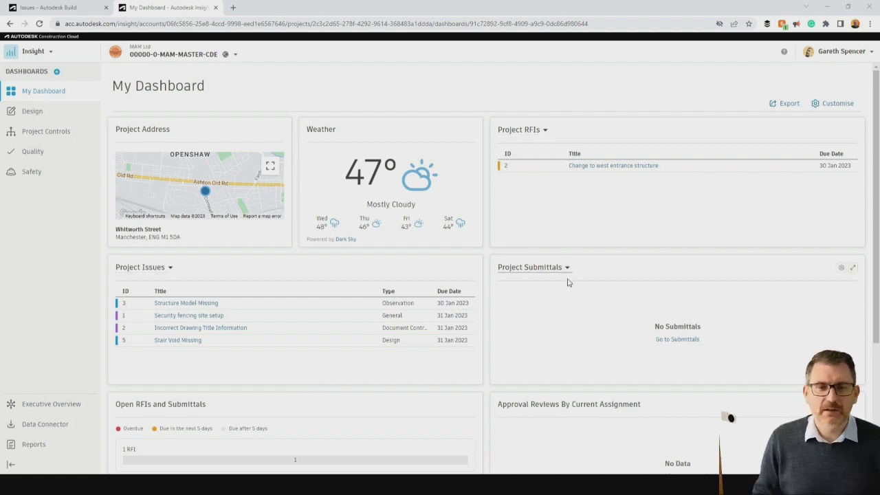
scroll(567, 282, "down", 3)
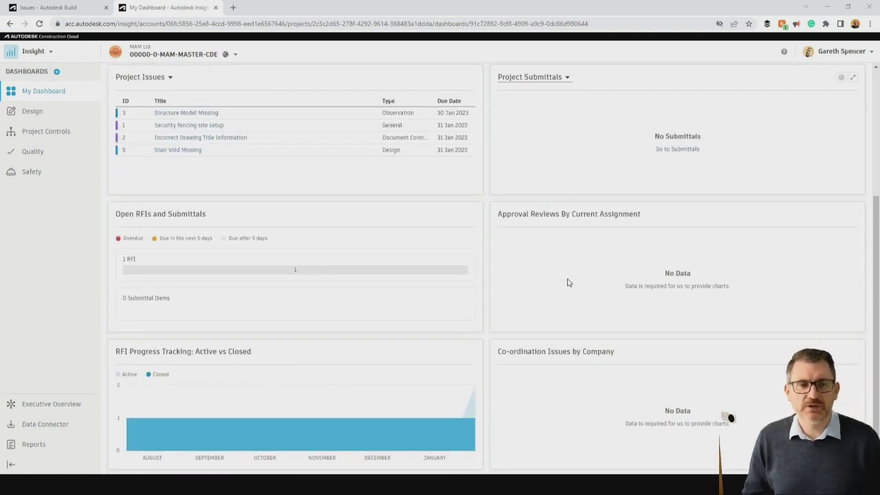
scroll(568, 281, "up", 3)
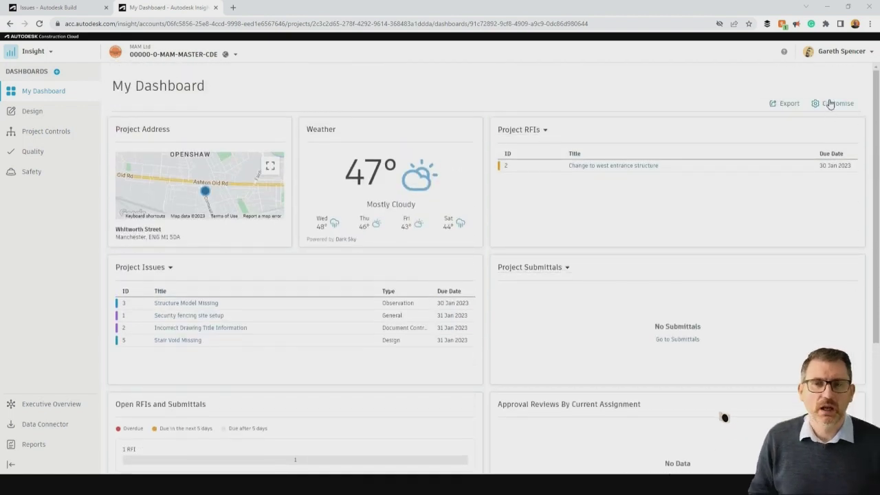
- Start customising My Dashboard, swap the Co-ordination Issues by Company and RFI Progress Tracking cards, and swap them back
left_click(833, 103)
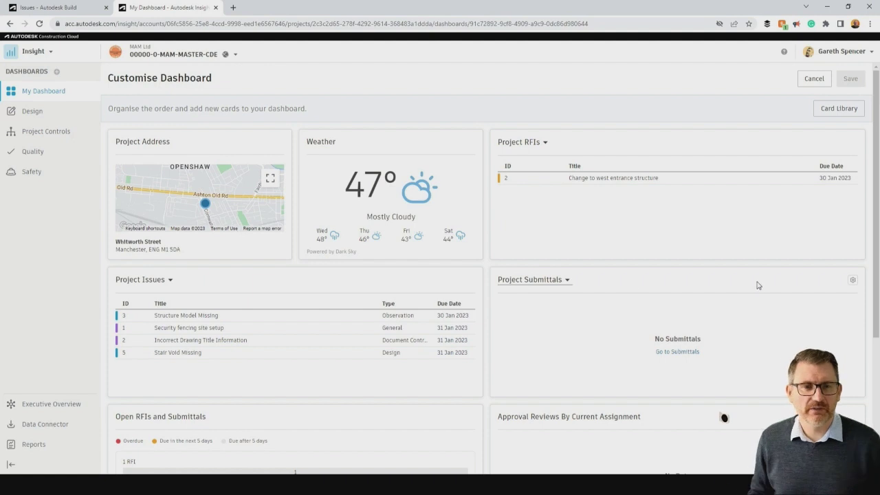
scroll(748, 284, "down", 3)
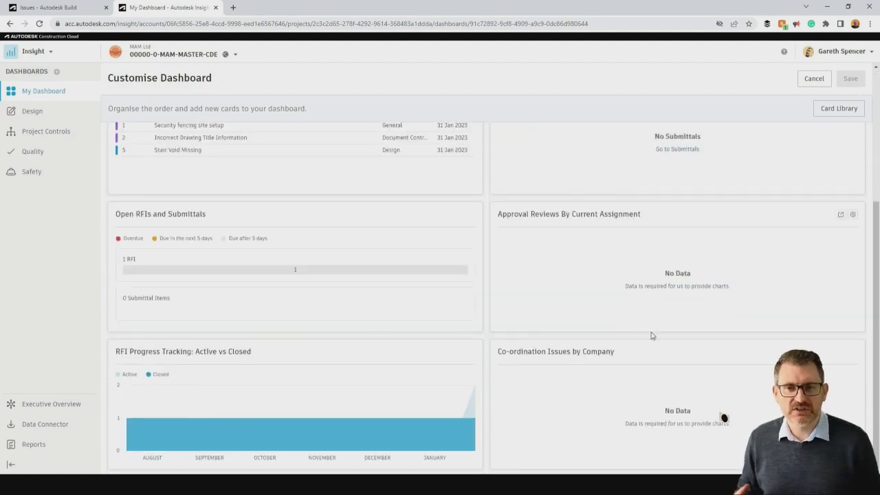
left_click_drag(601, 354, 281, 377)
left_click_drag(245, 356, 642, 355)
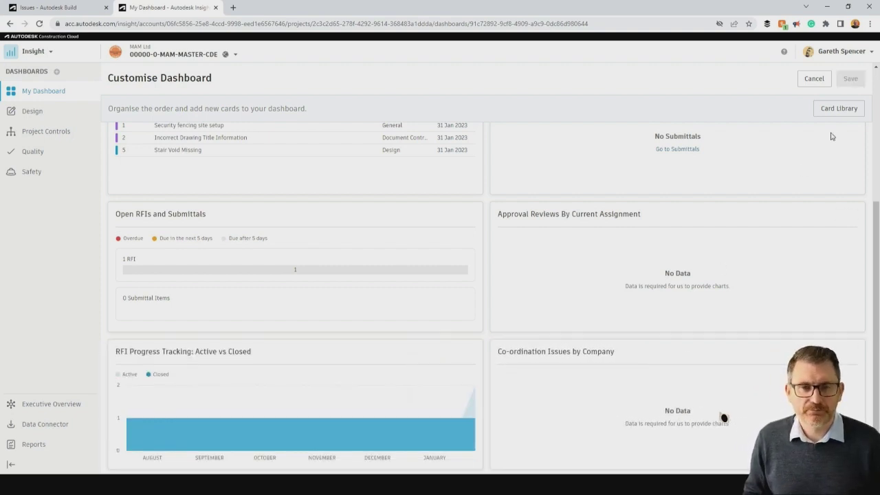
- Browse the card library, filter it to Partner Cards, clear that filter and close the library
left_click(839, 112)
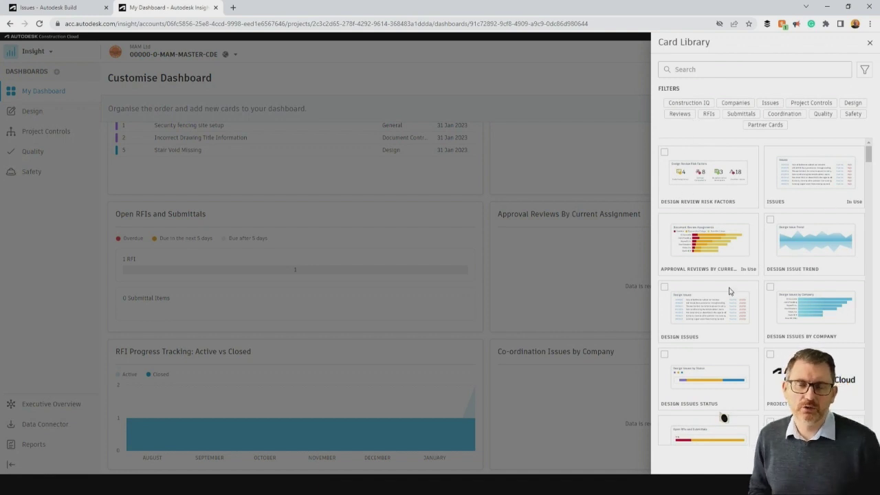
left_click(765, 126)
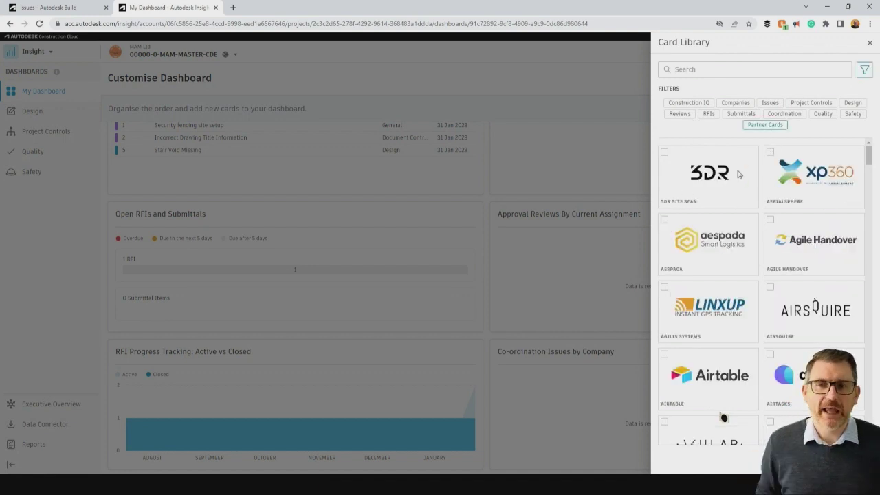
left_click(765, 126)
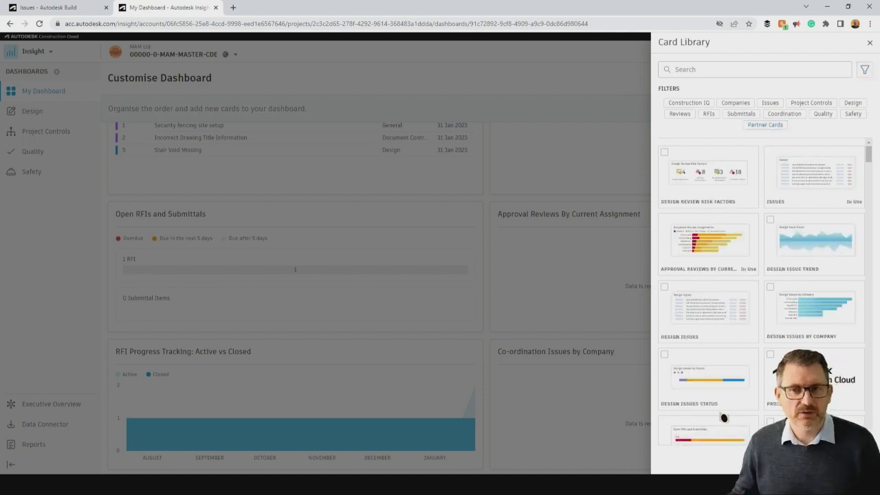
key("Escape")
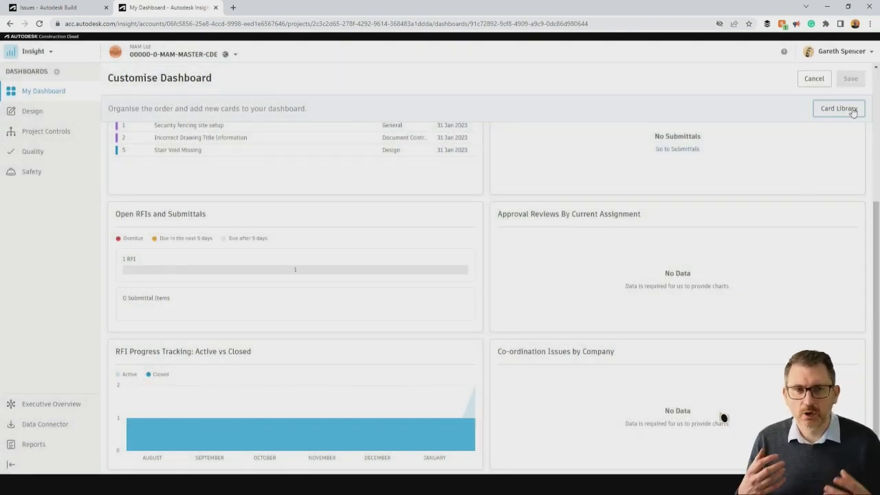
- Cancel customising My Dashboard and view the Design and Safety dashboards
left_click(815, 80)
scroll(393, 199, "up", 3)
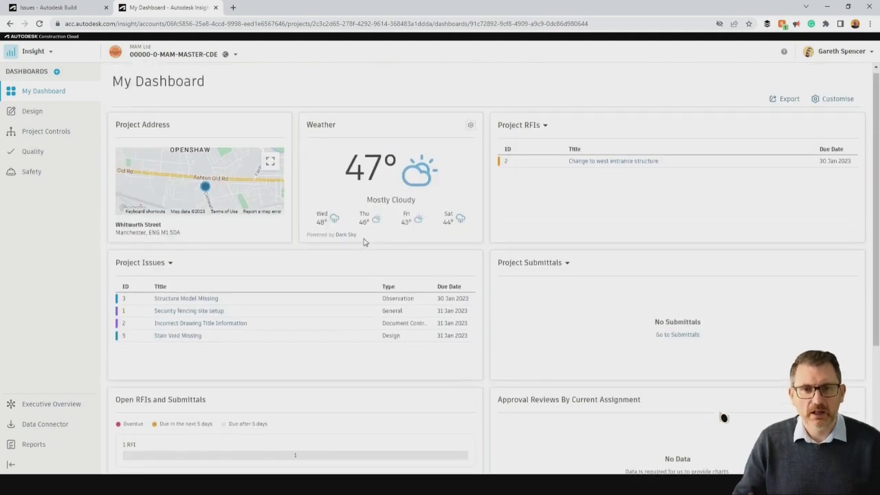
left_click(32, 112)
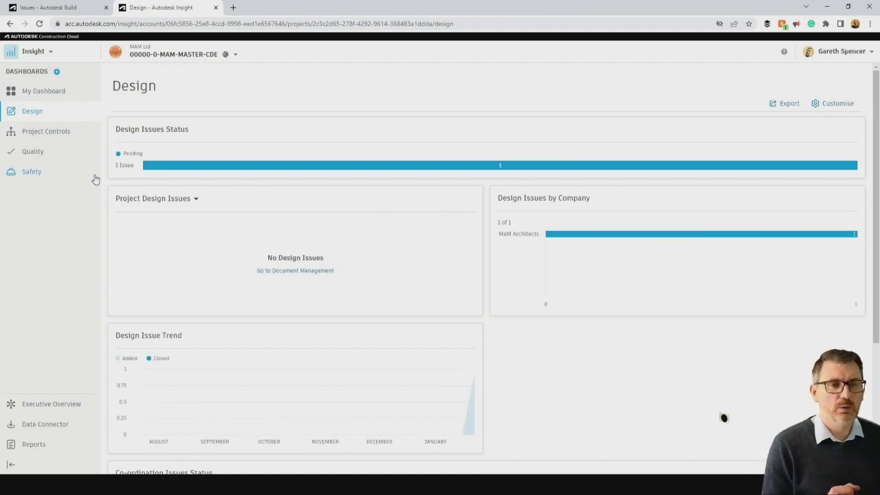
left_click(32, 171)
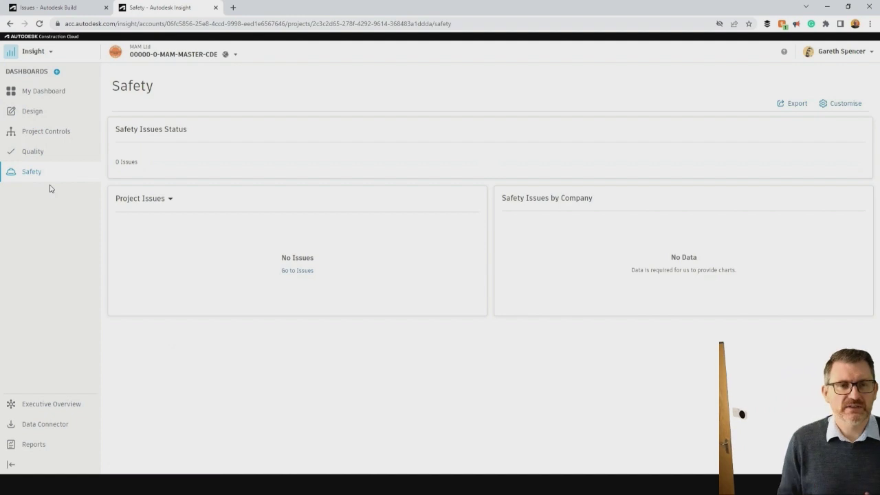
- Start creating a new dashboard, cancel its creation and return to My Dashboard
left_click(57, 71)
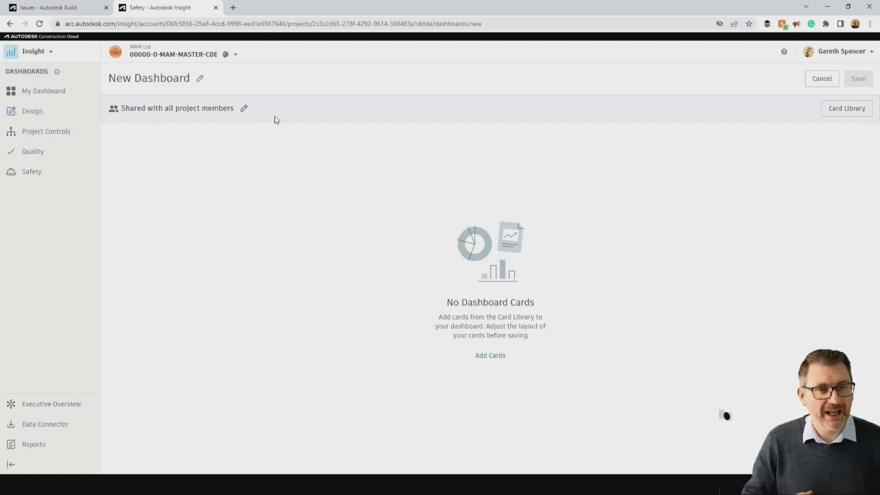
left_click(821, 79)
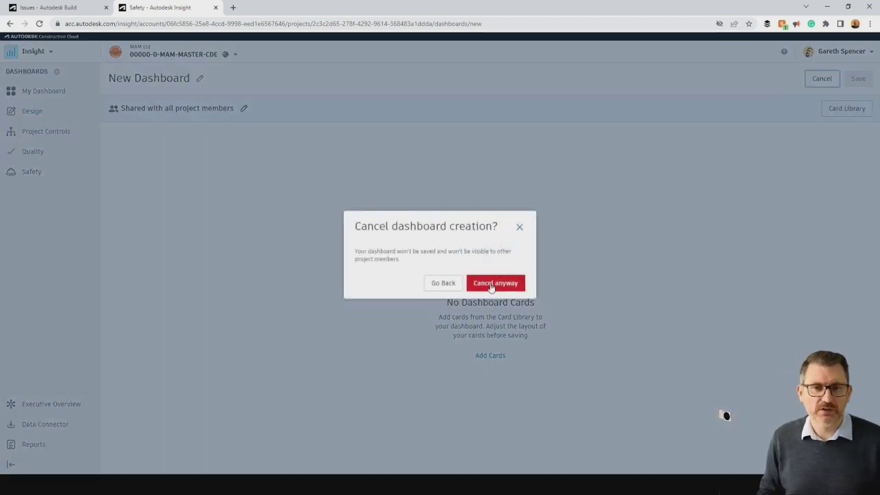
left_click(490, 284)
left_click(56, 92)
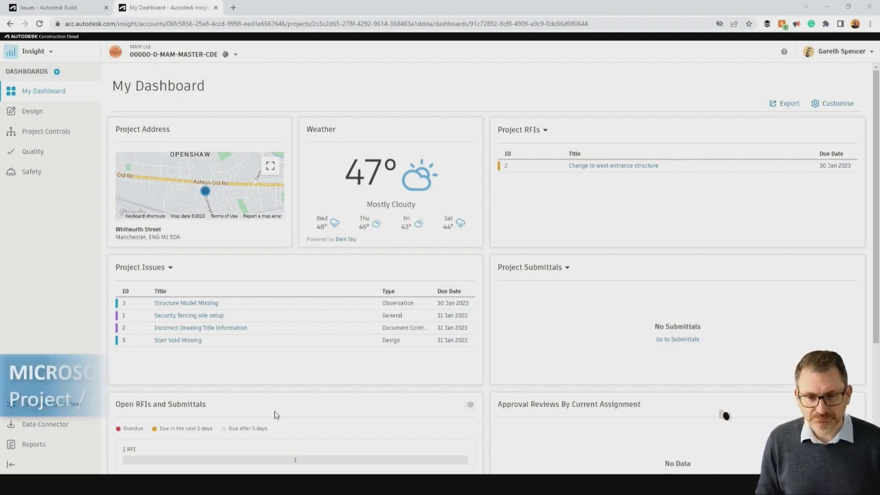
- Download the 25 Jan 2023 09:18 extract from Data Connector and the CSV template of Forms Dashboard - Project from the Power BI template gallery
left_click(45, 424)
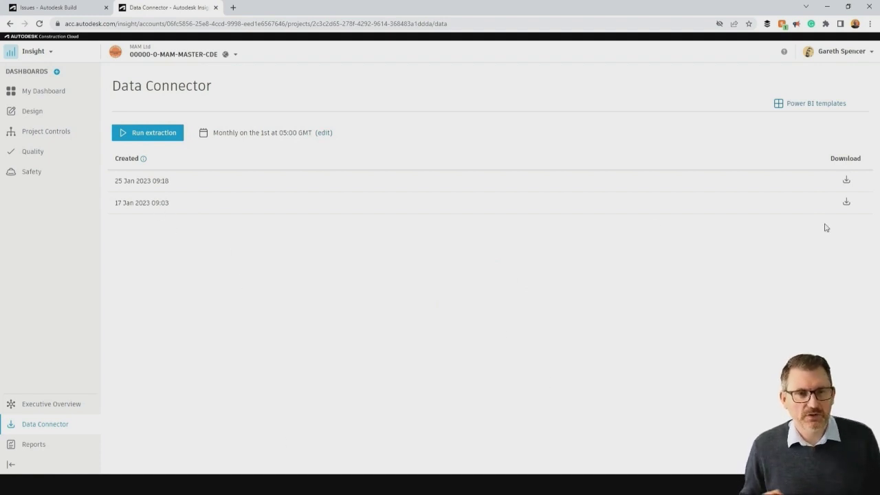
left_click(847, 180)
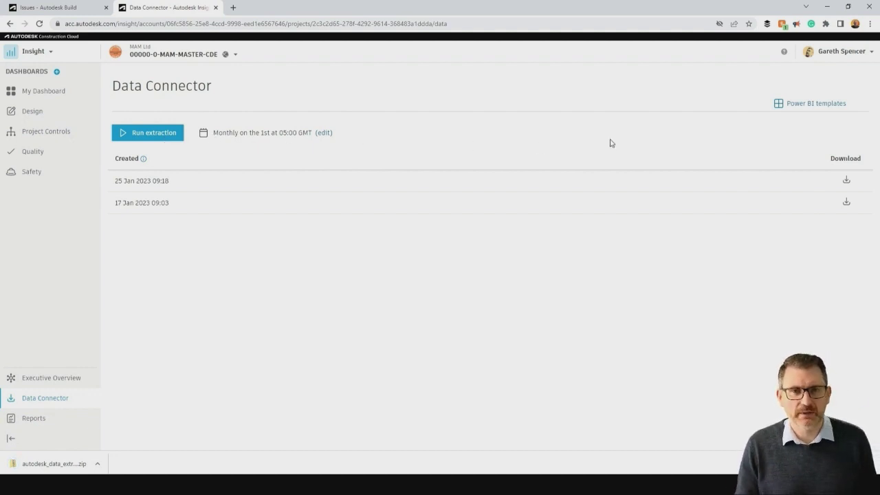
left_click(796, 109)
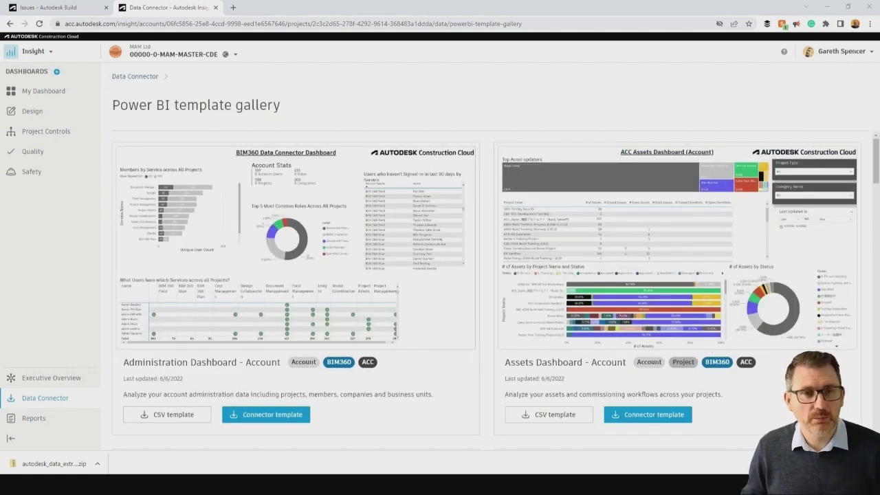
scroll(486, 289, "down", 2)
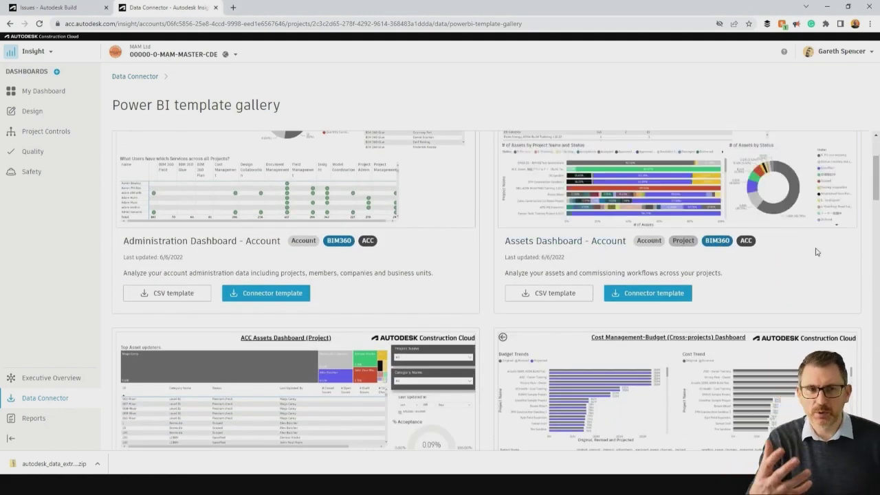
left_click_drag(877, 181, 877, 337)
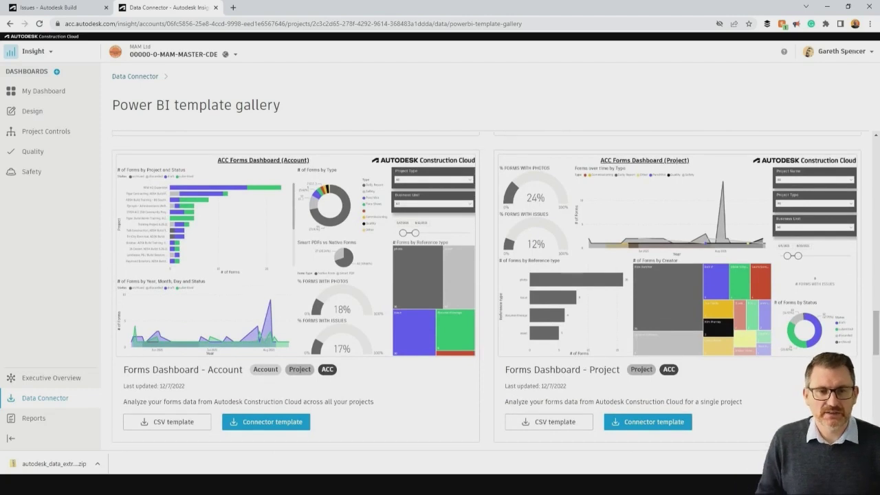
left_click(558, 426)
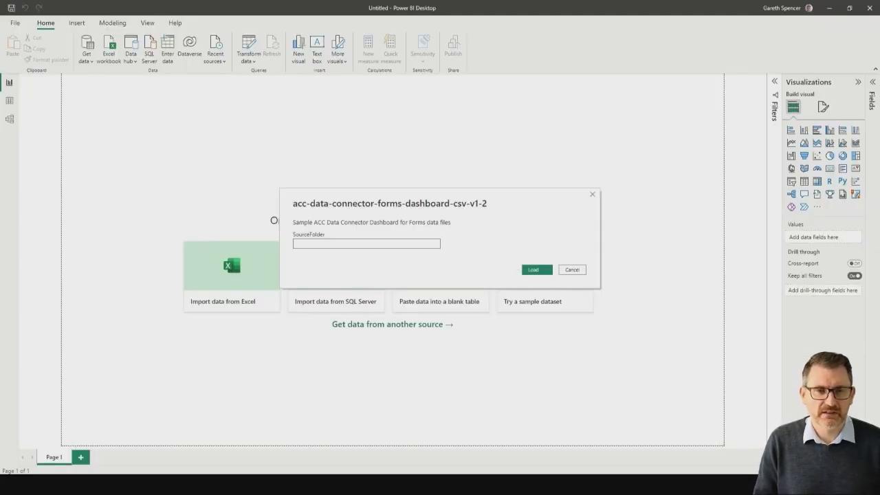
- Extract autodesk_data_extract.zip within the Downloads folder in File Explorer and select the extracted folder's path for copying
left_click_drag(369, 176, 560, 103)
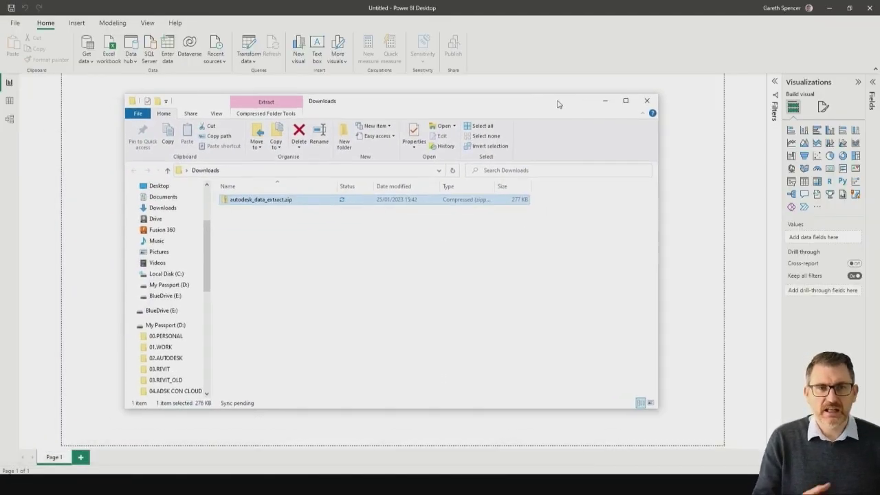
right_click(270, 201)
left_click(295, 233)
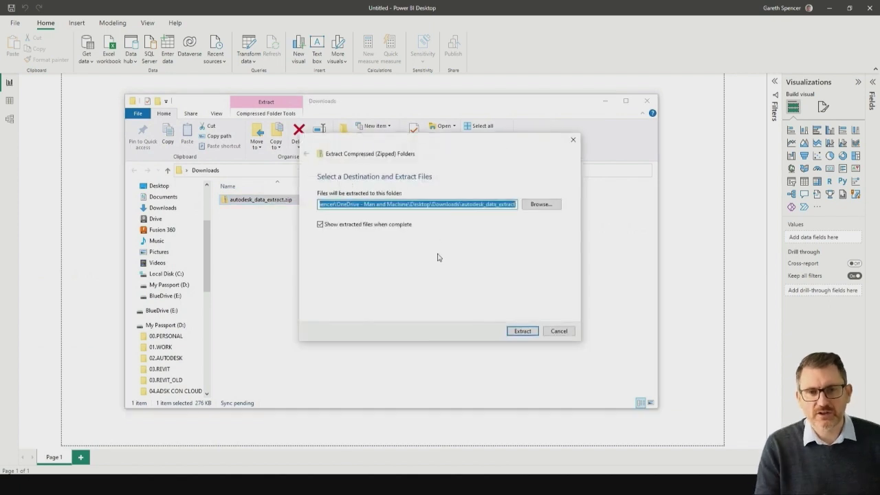
left_click(510, 330)
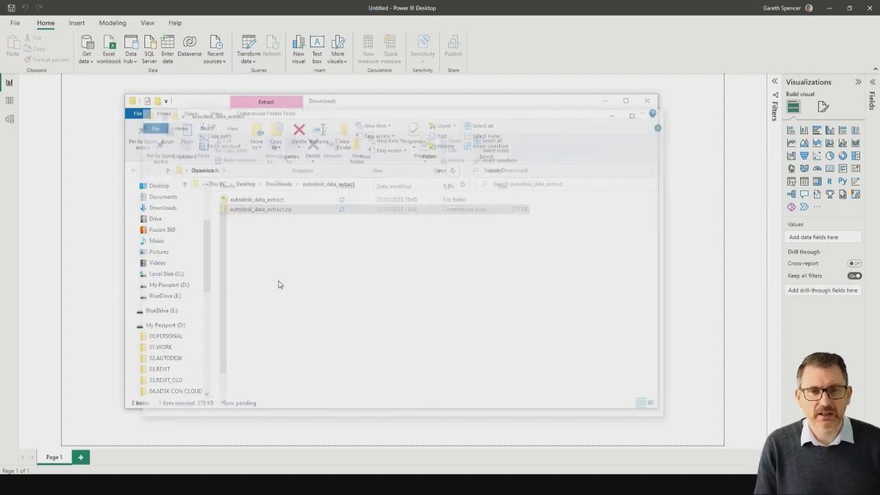
left_click(384, 181)
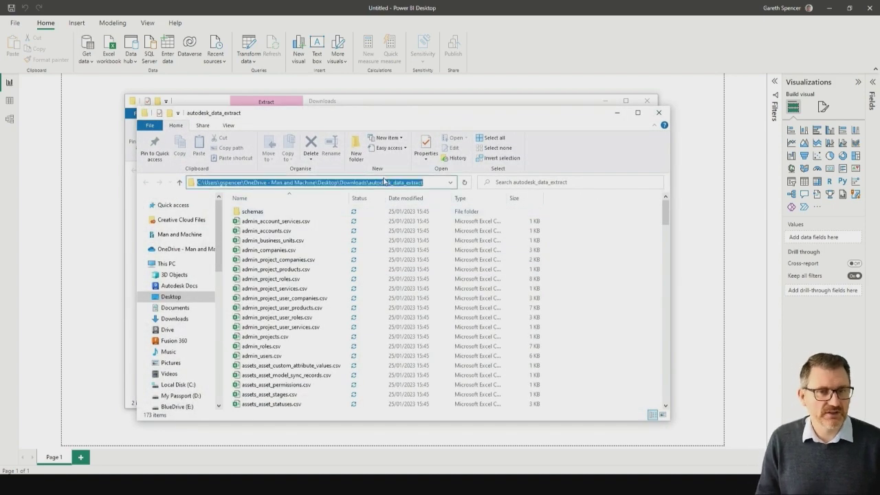
- Switch to Power BI Desktop, set the forms template's SourceFolder to the copied autodesk_data_extract folder path and load the data
left_click(533, 58)
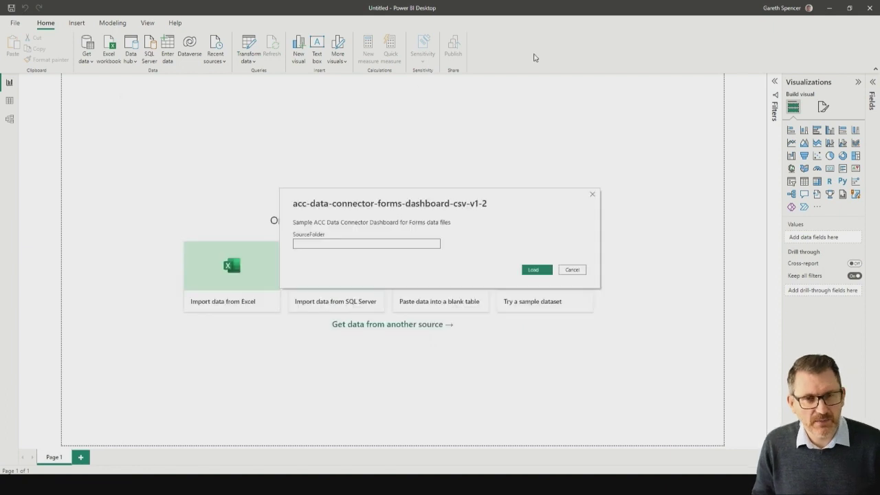
left_click(380, 242)
key("ctrl+v")
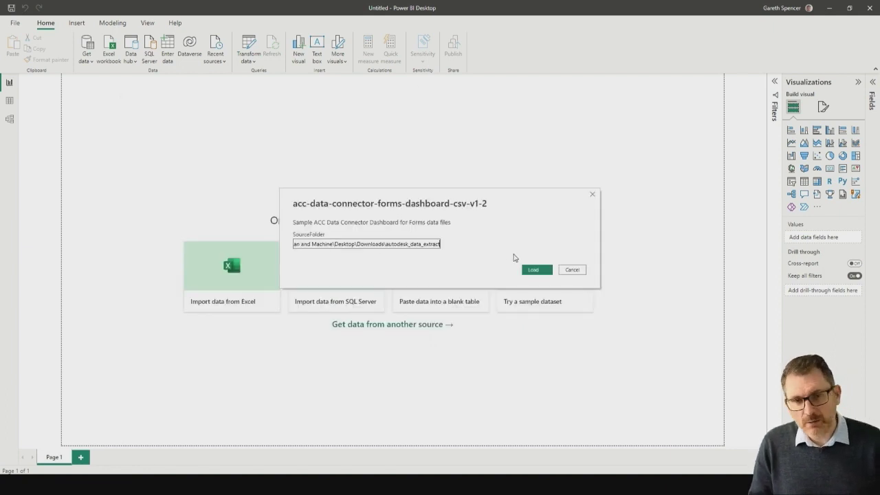
left_click(530, 269)
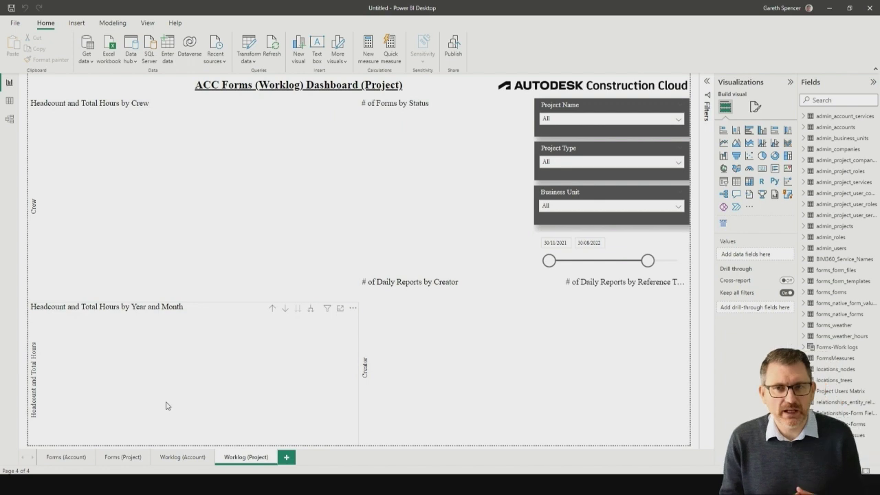
- Examine the Worklog (Project), Worklog (Account), Forms (Account) and Forms (Project) pages of the loaded report
mouse_move(206, 407)
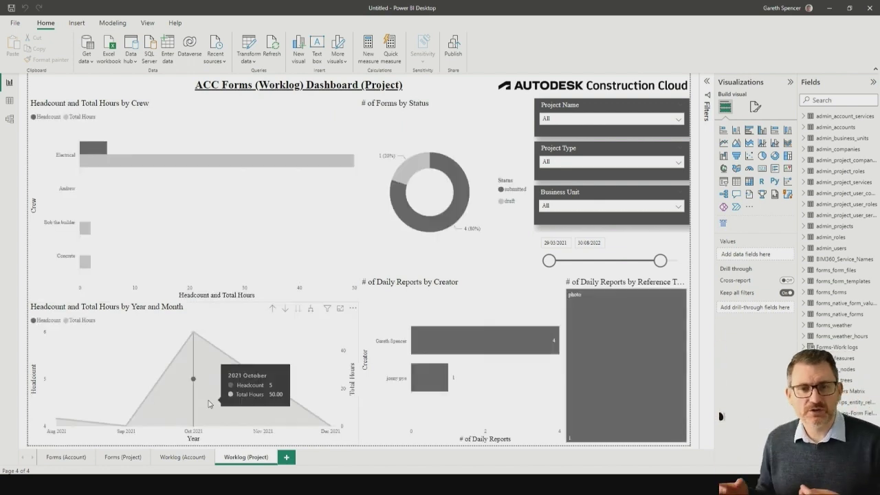
left_click(163, 459)
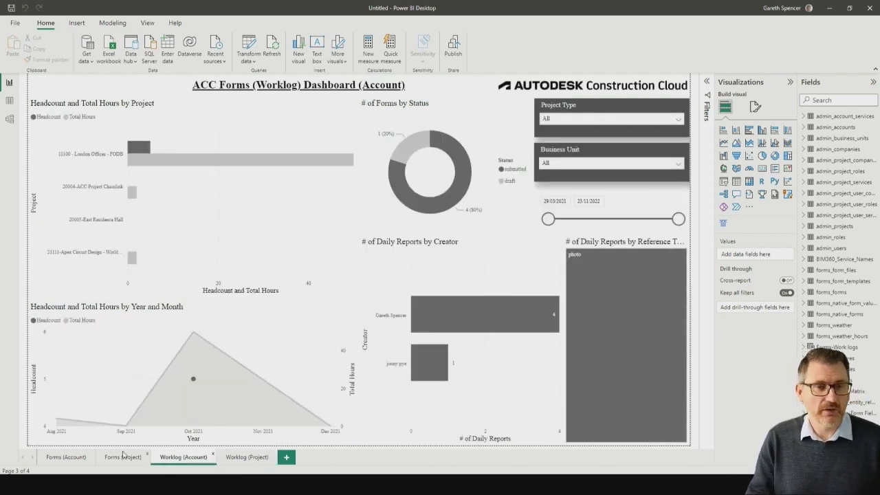
left_click(61, 462)
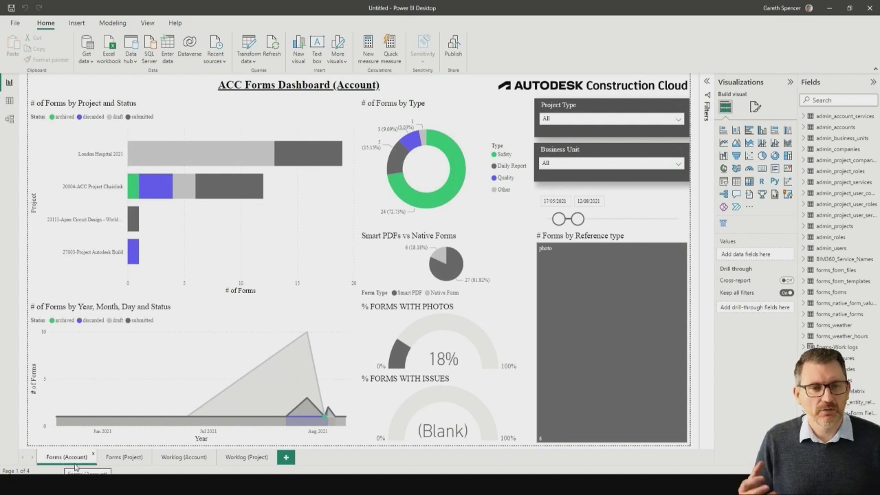
left_click(125, 459)
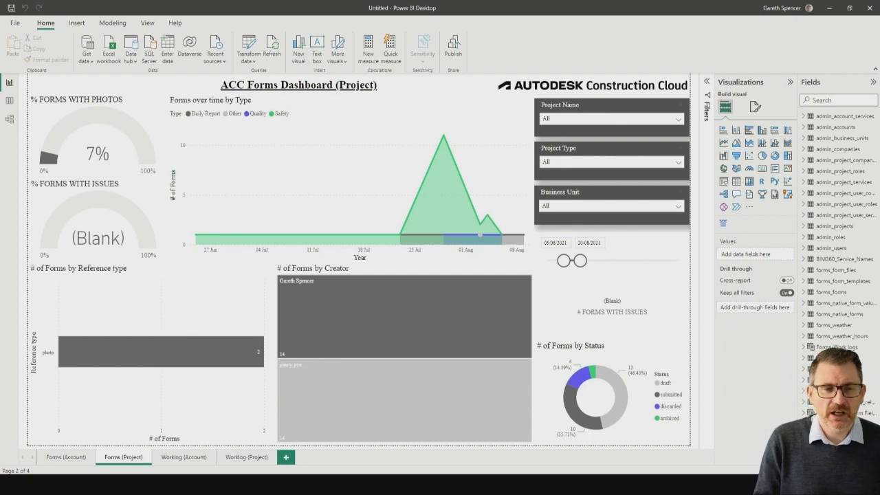